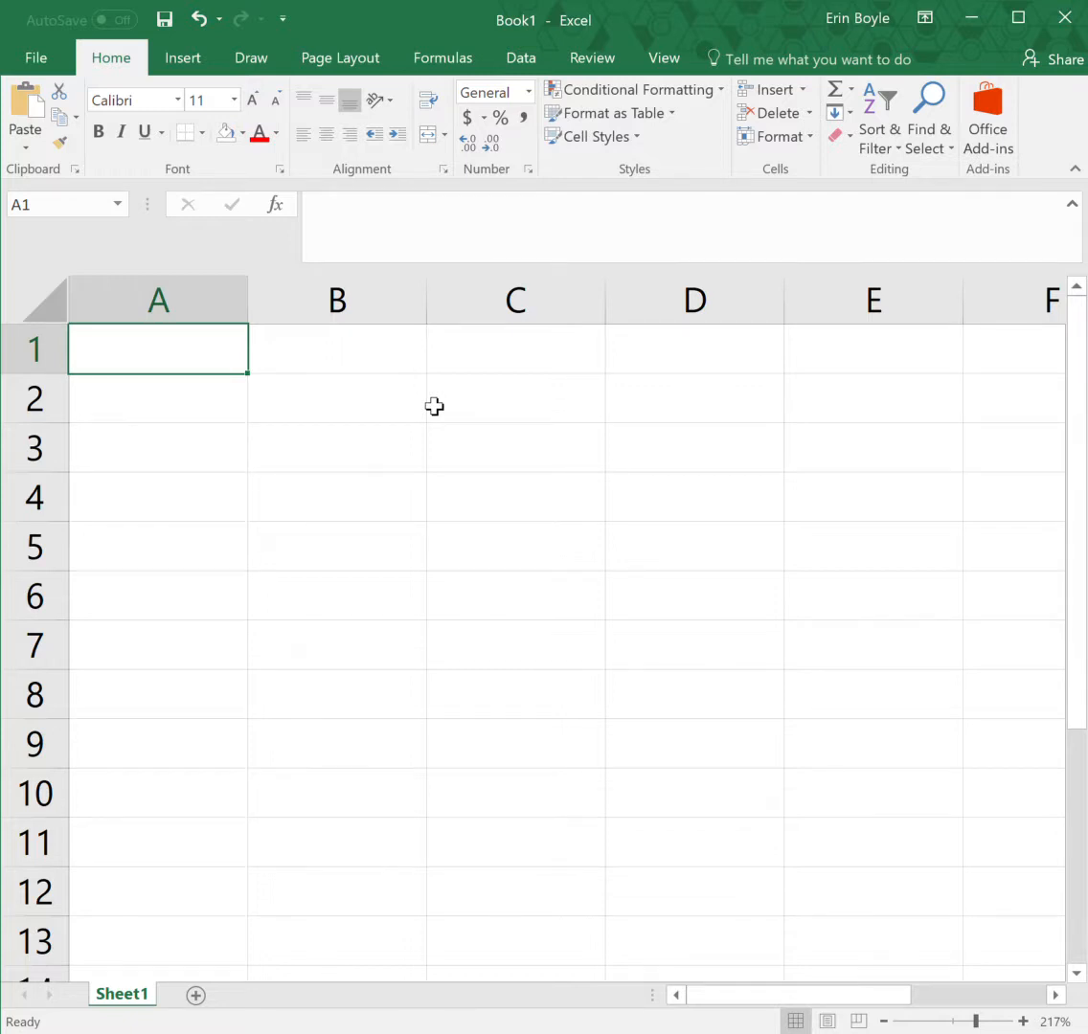
- Increase the font size of cell A1 to 18
{"action": "left_click", "coordinate": [251, 100]}
{"action": "left_click", "coordinate": [251, 99]}
{"action": "left_click", "coordinate": [251, 99]}
{"action": "left_click", "coordinate": [251, 100]}
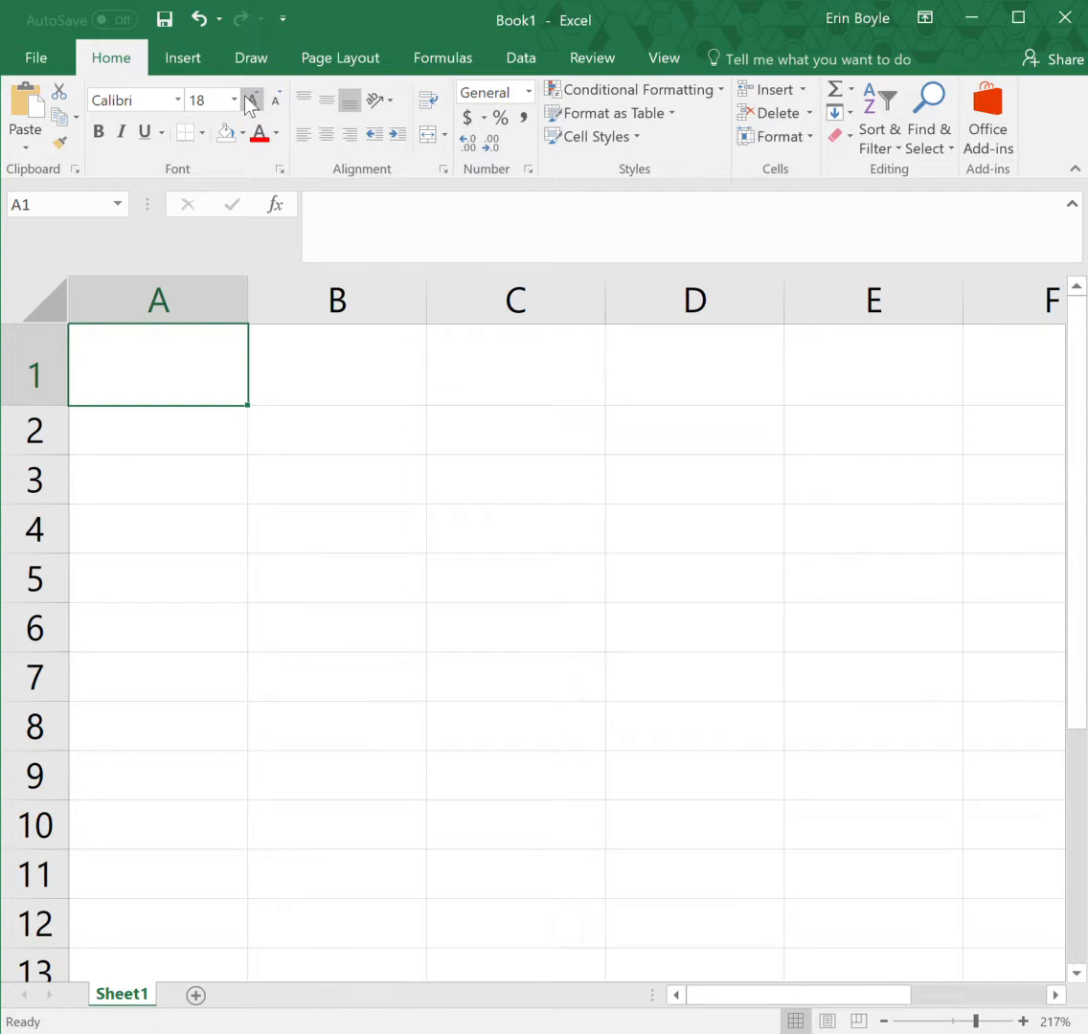
- Enter the equation text q=m*Cp*(Tfinal-Tinitial)/time in cell A1
{"action": "type", "text": "q"}
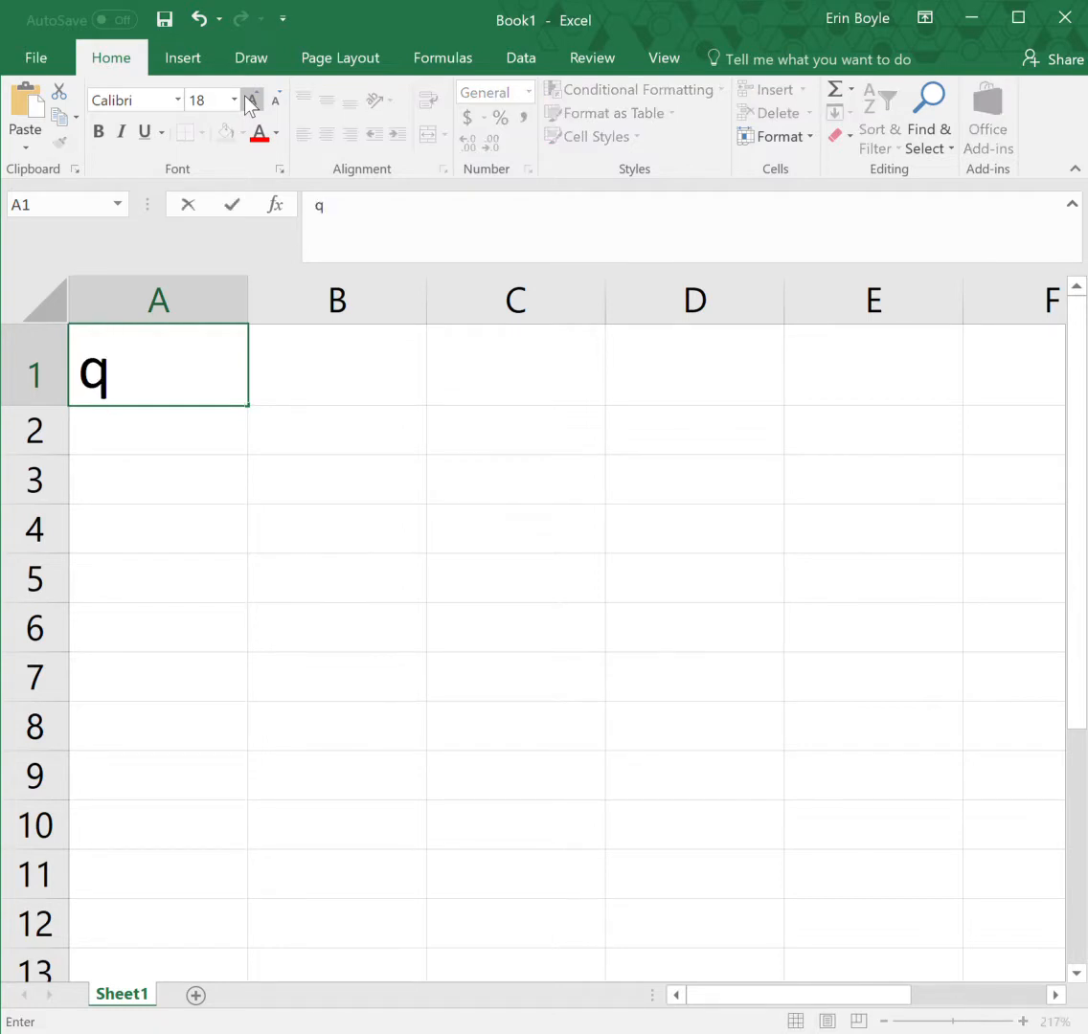
{"action": "type", "text": "=m"}
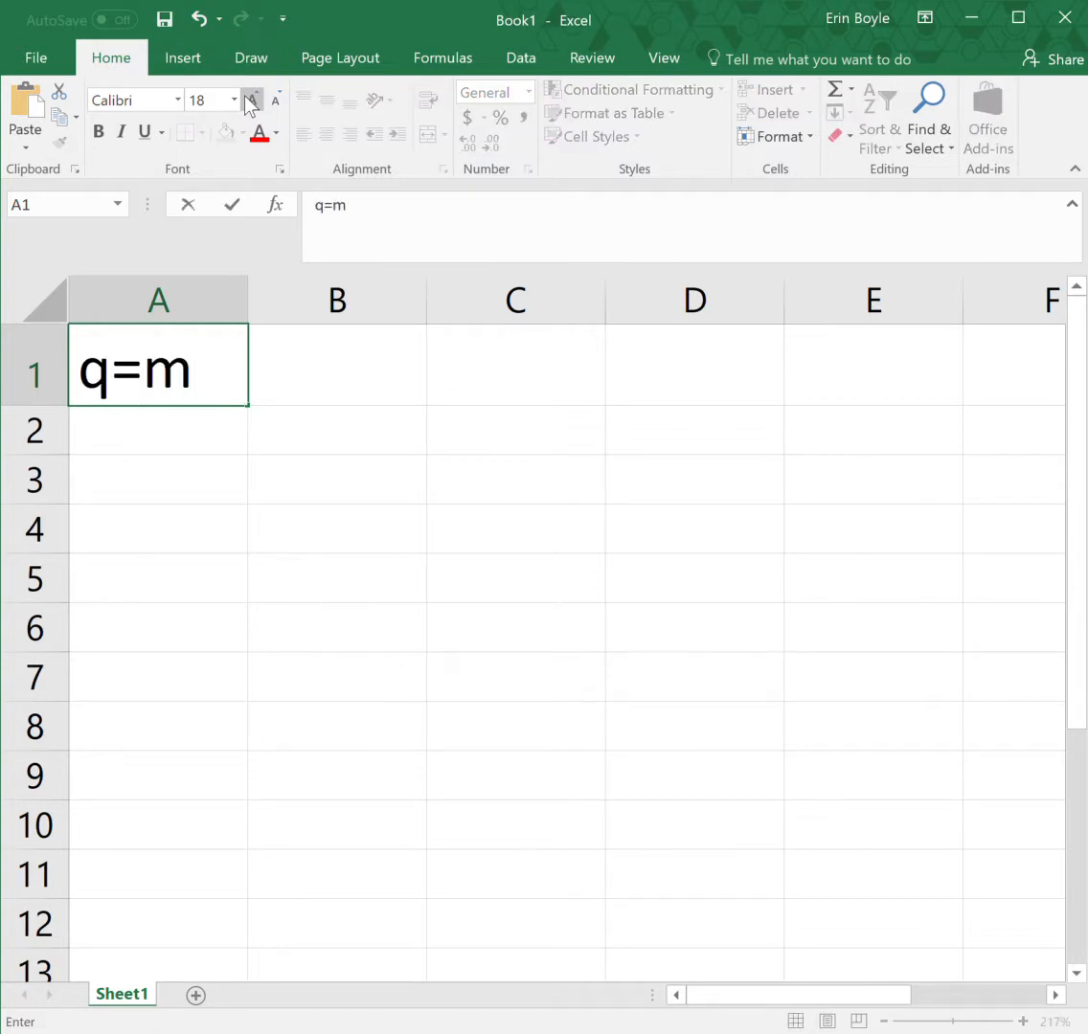
{"action": "type", "text": "*Cp"}
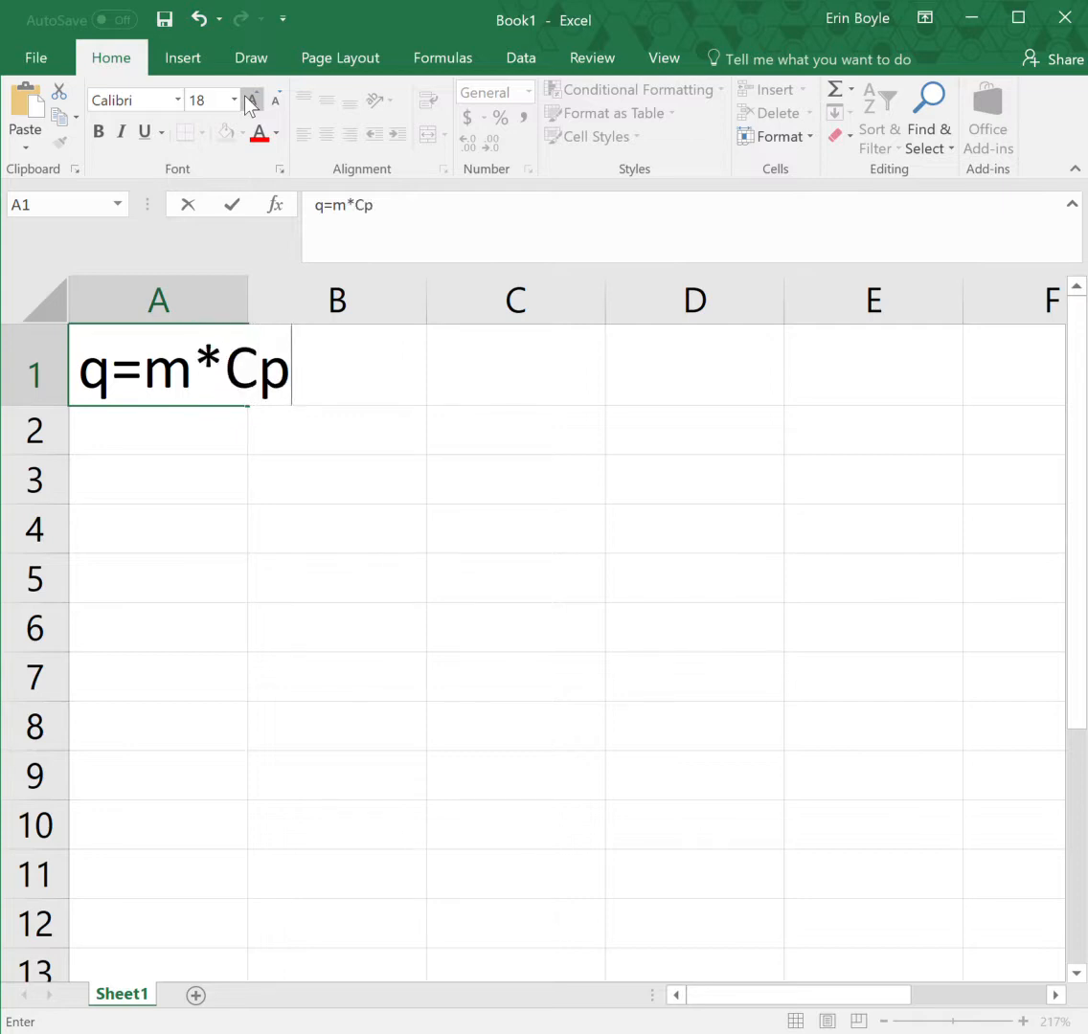
{"action": "type", "text": "*("}
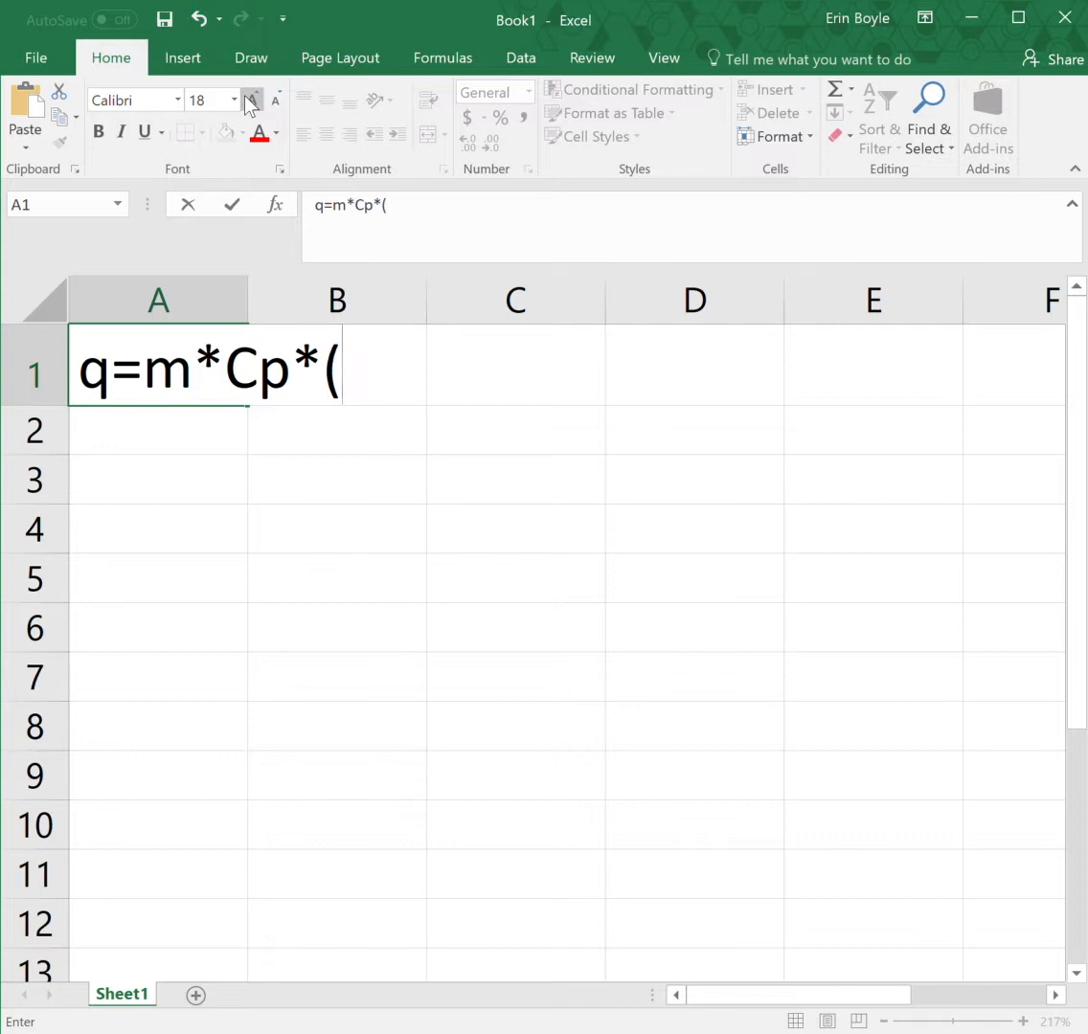
{"action": "type", "text": "Tfinal"}
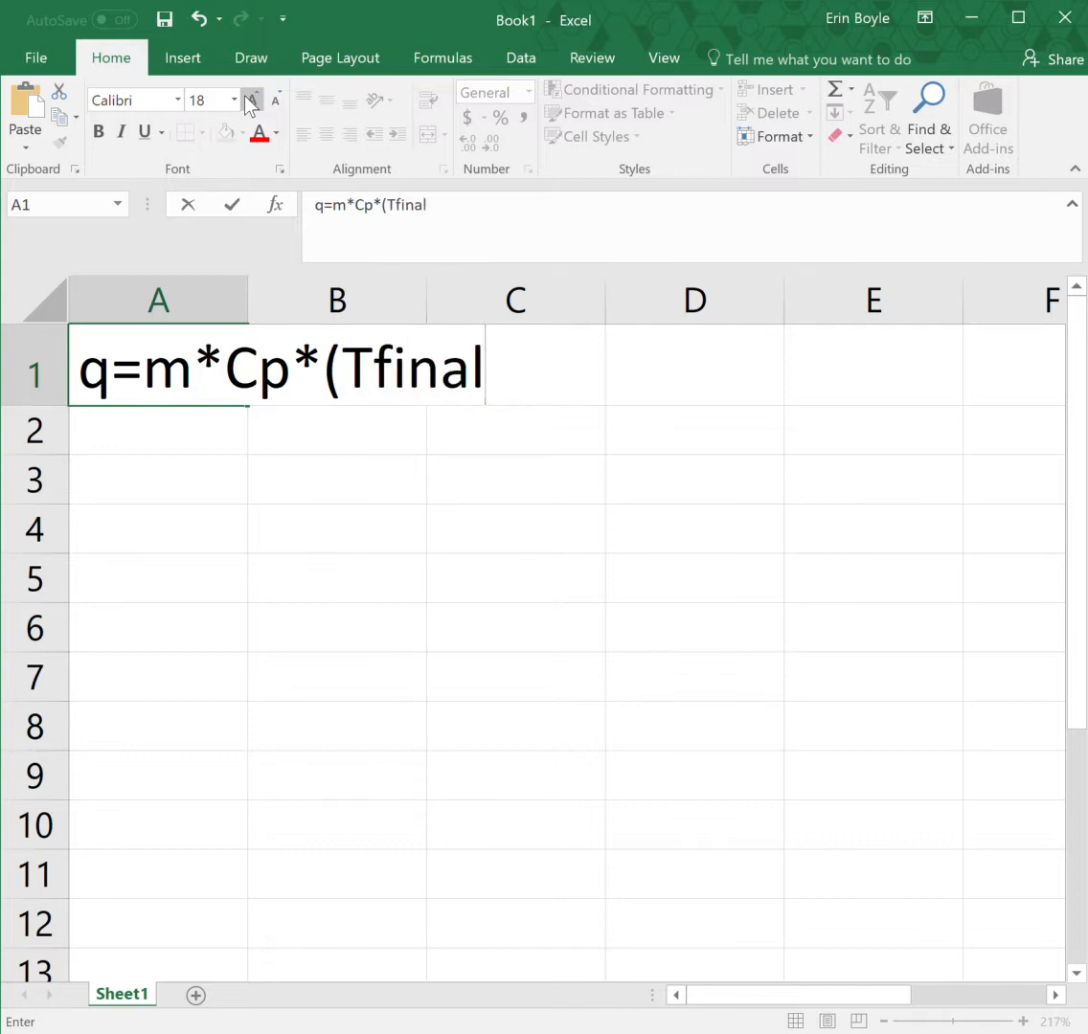
{"action": "type", "text": "-Tinitial)"}
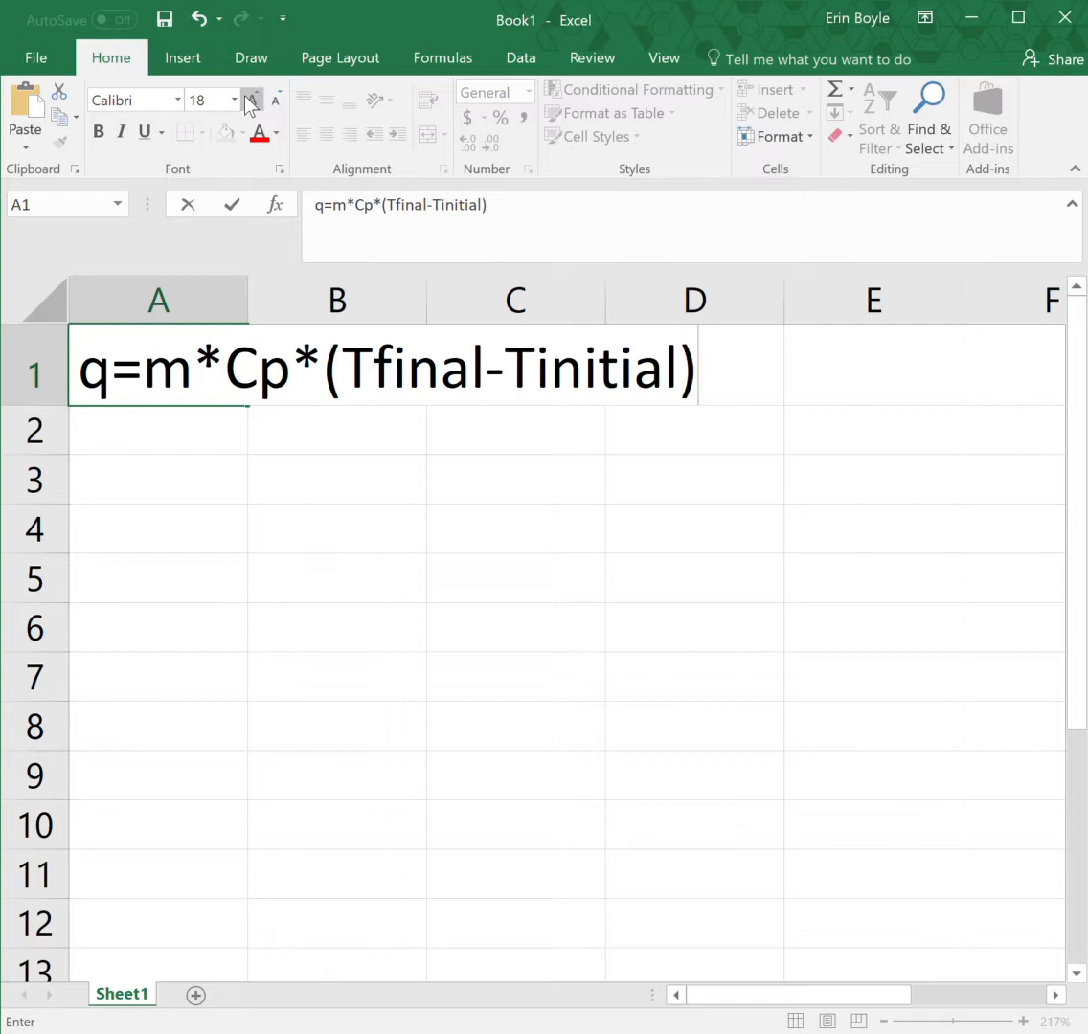
{"action": "type", "text": "/time"}
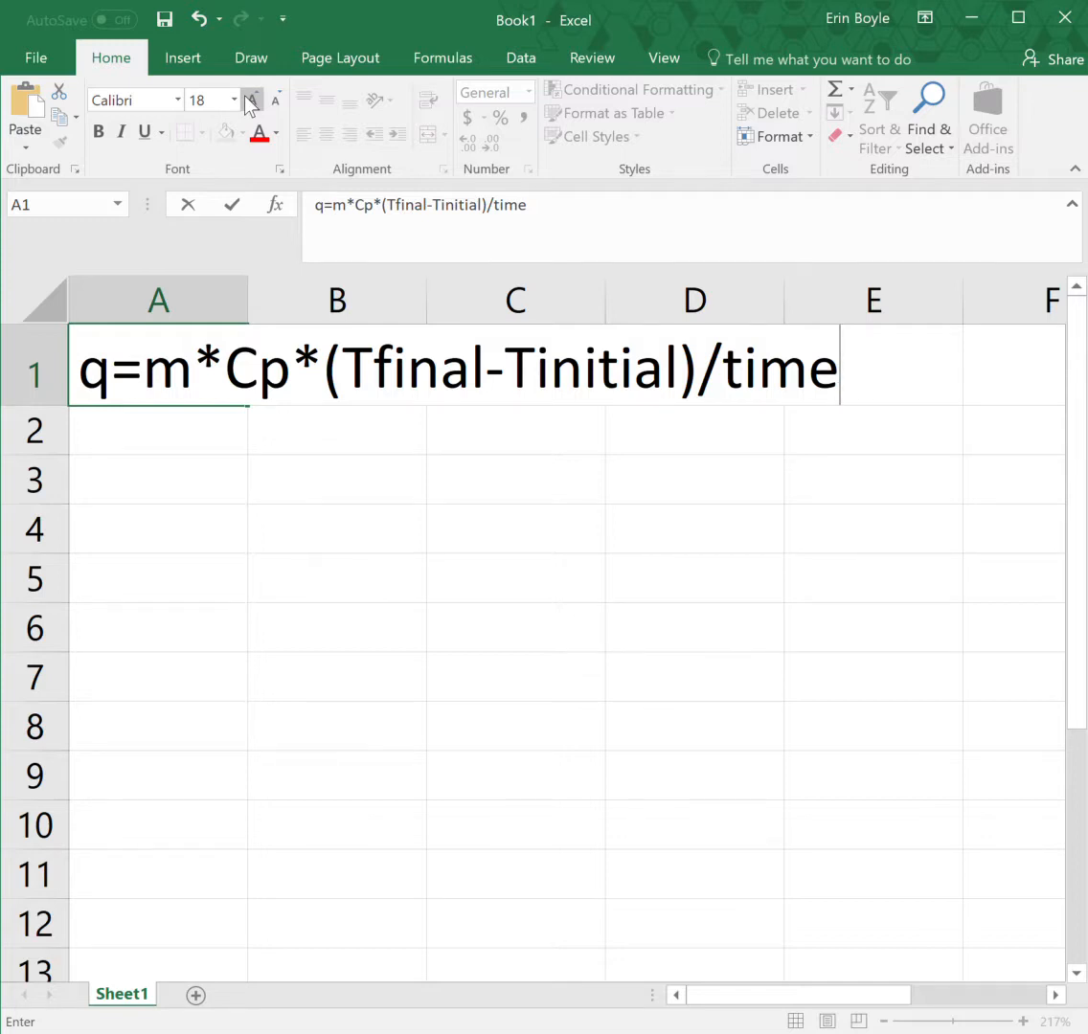
{"action": "key", "text": "Return"}
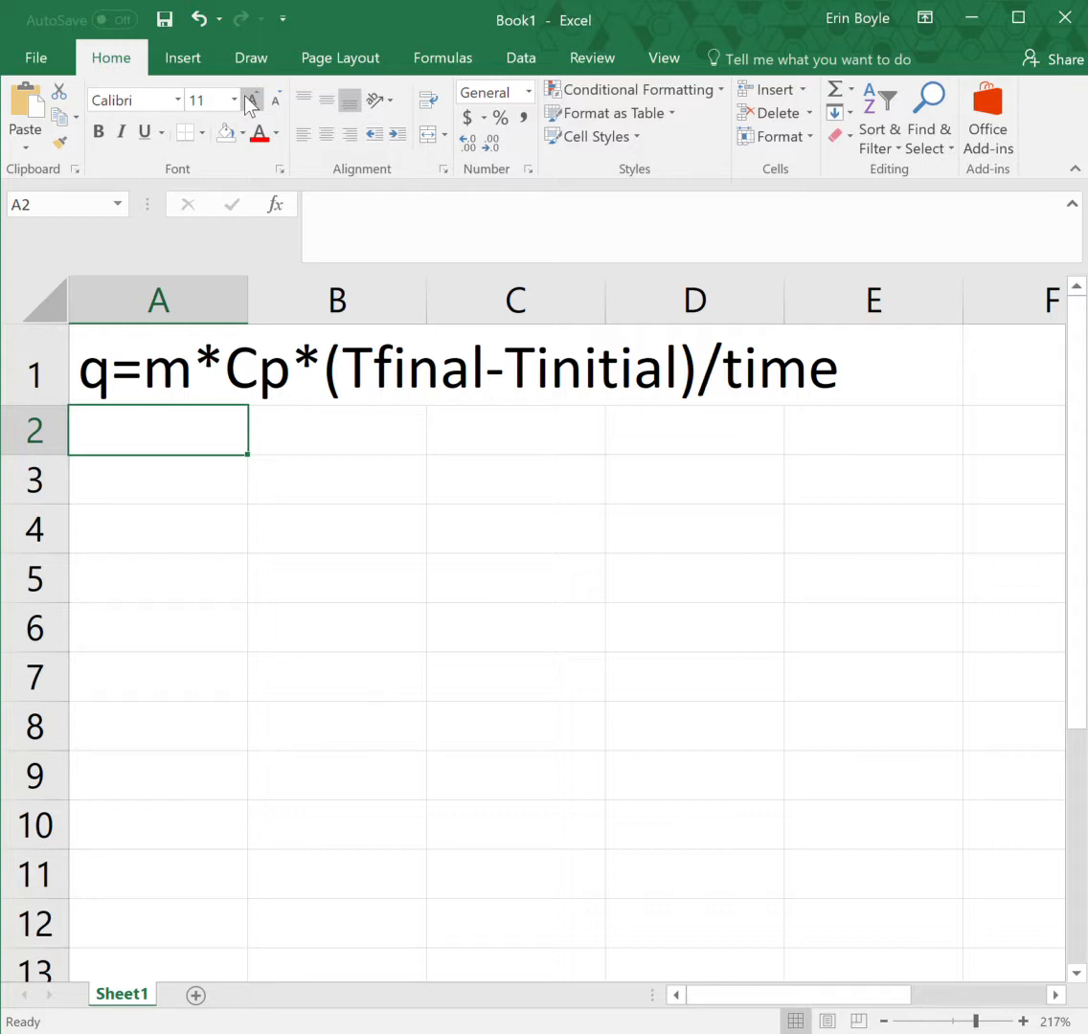
- Add the bold heading "Cp" in cell A3
{"action": "key", "text": "Down"}
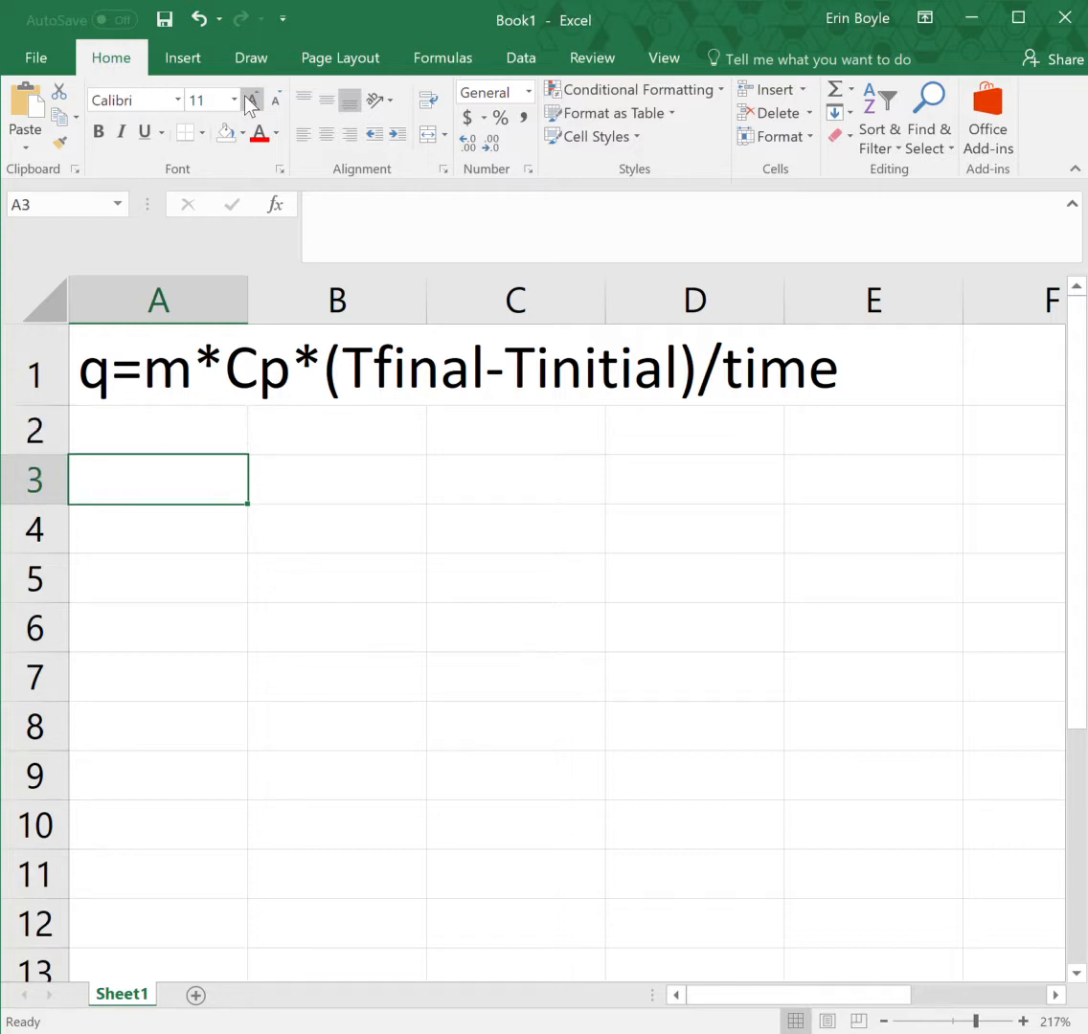
{"action": "key", "text": "Up"}
{"action": "key", "text": "Down"}
{"action": "key", "text": "ctrl+b"}
{"action": "type", "text": "Cp"}
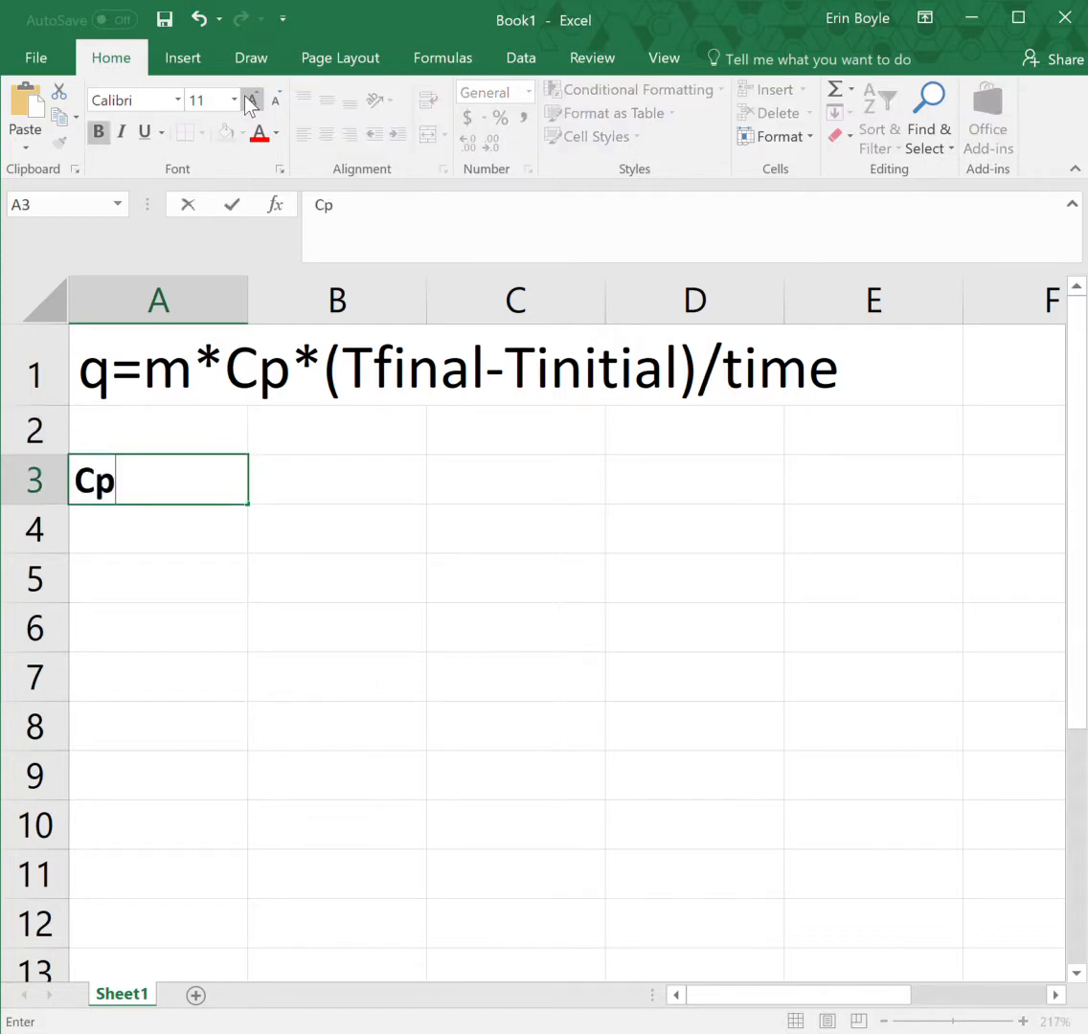
{"action": "key", "text": "Return"}
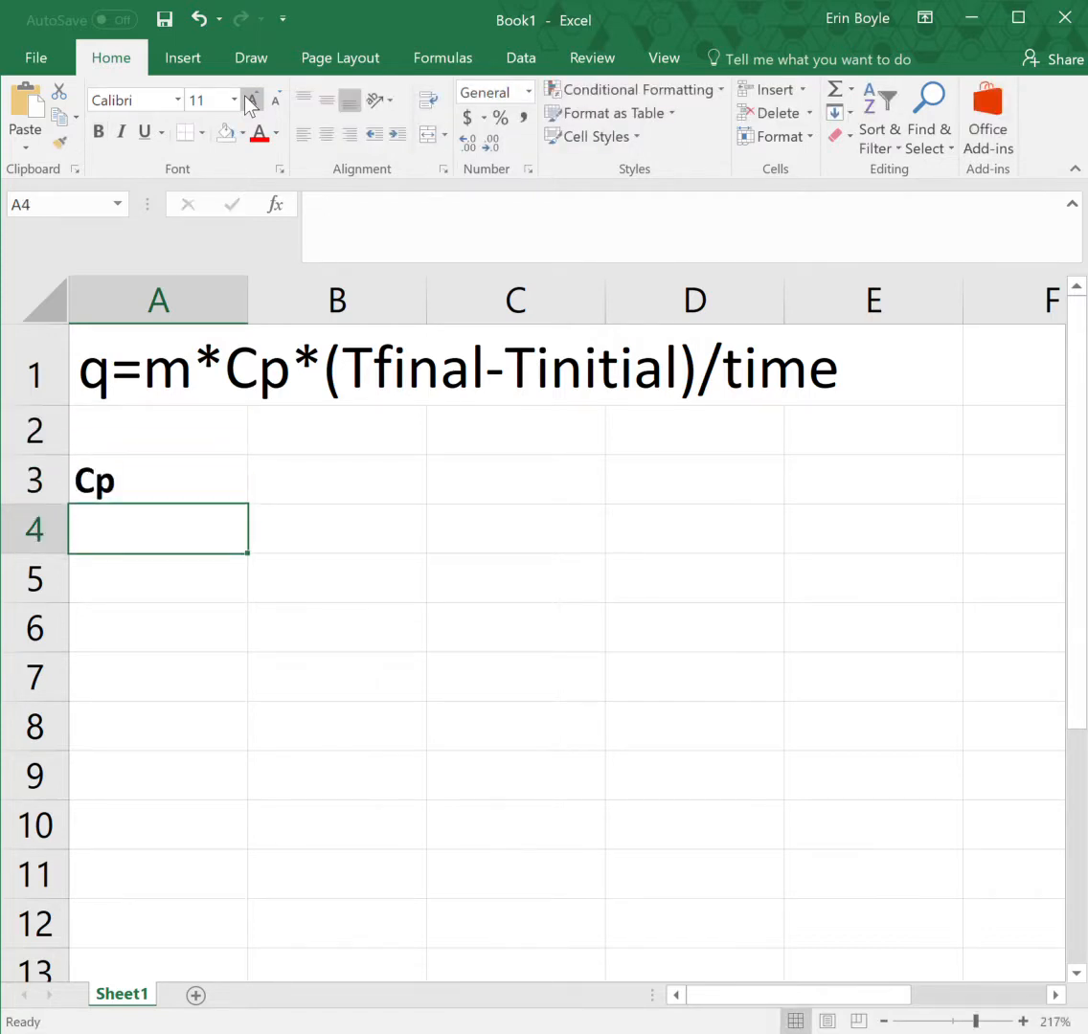
- Enter 4184 in cell A4 under the Cp heading, with the unit J/kg*C beside it in B4
{"action": "type", "text": "41"}
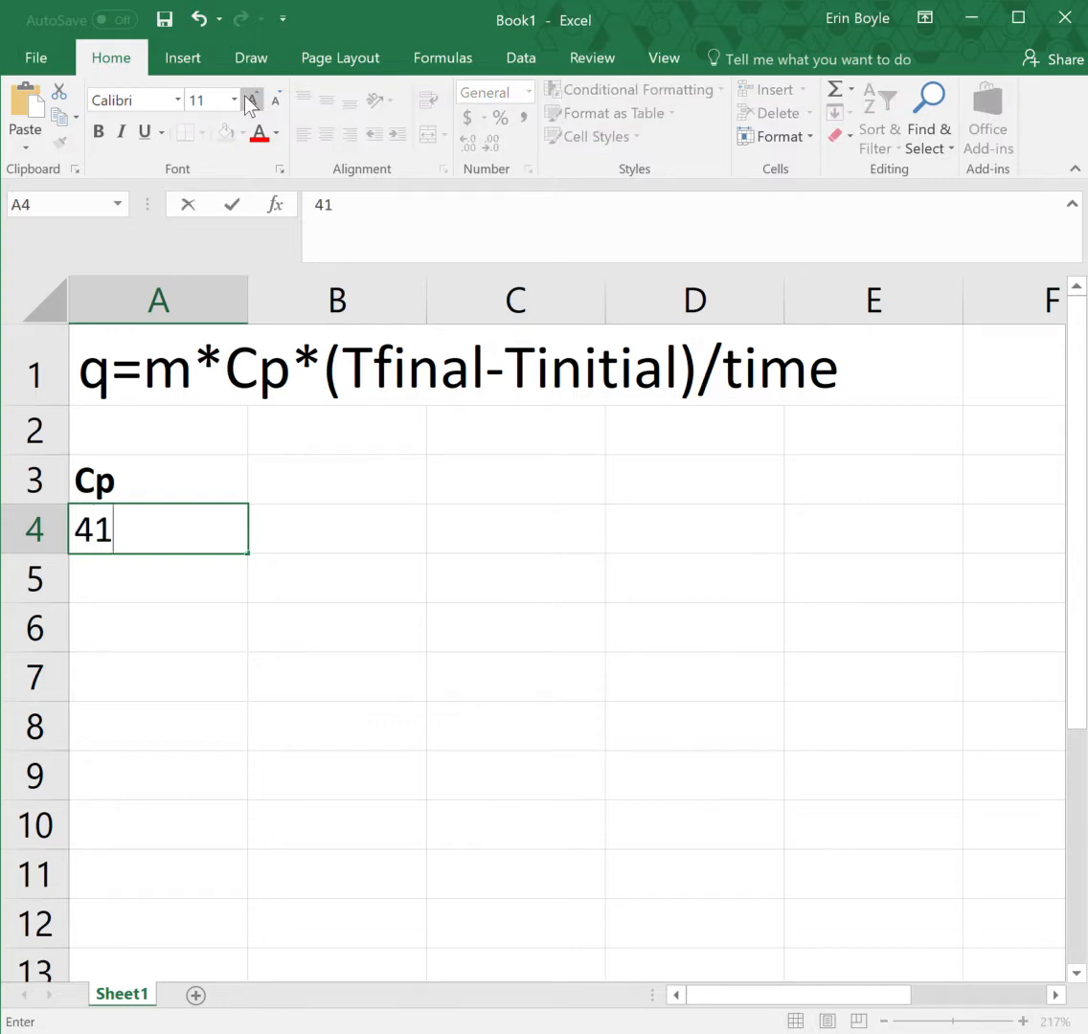
{"action": "type", "text": "84"}
{"action": "key", "text": "Tab"}
{"action": "type", "text": "J"}
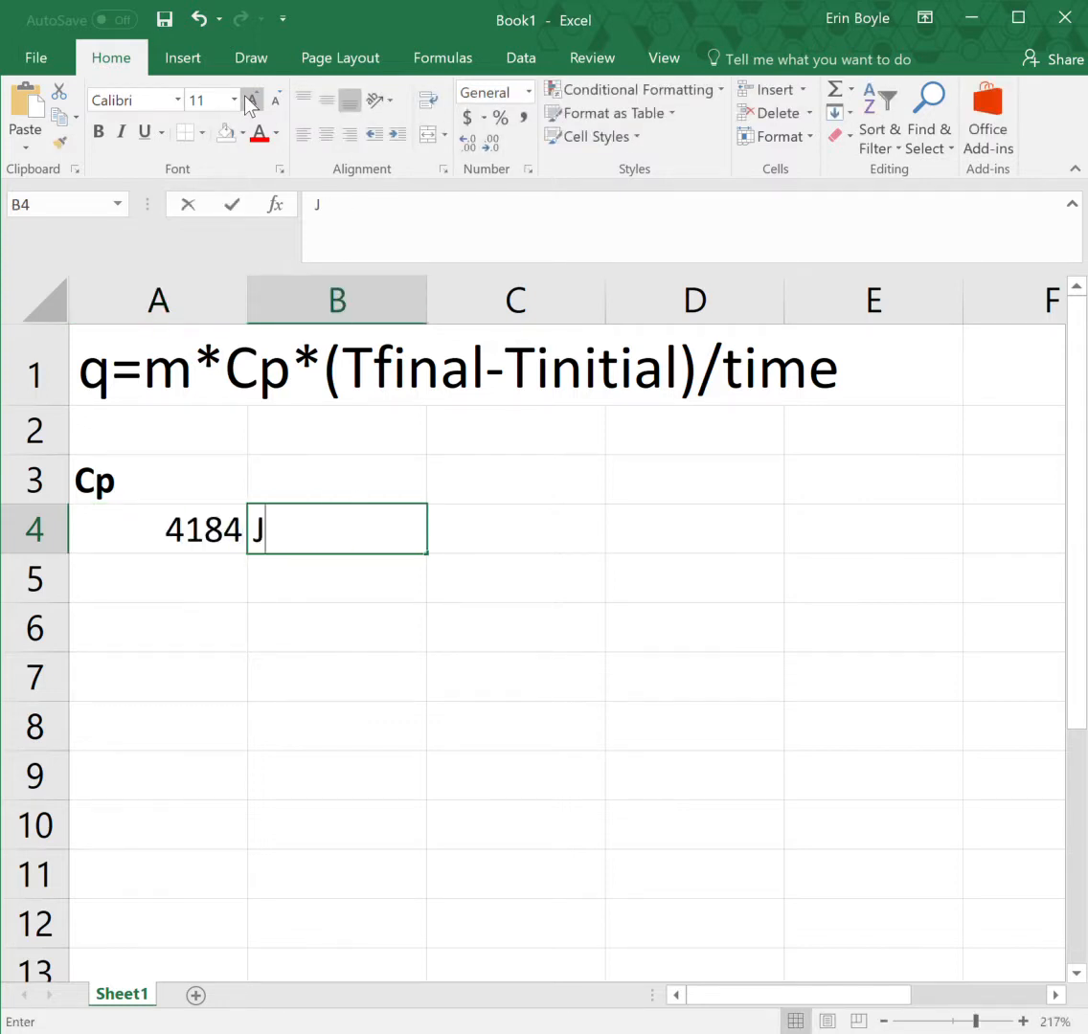
{"action": "type", "text": "/kg"}
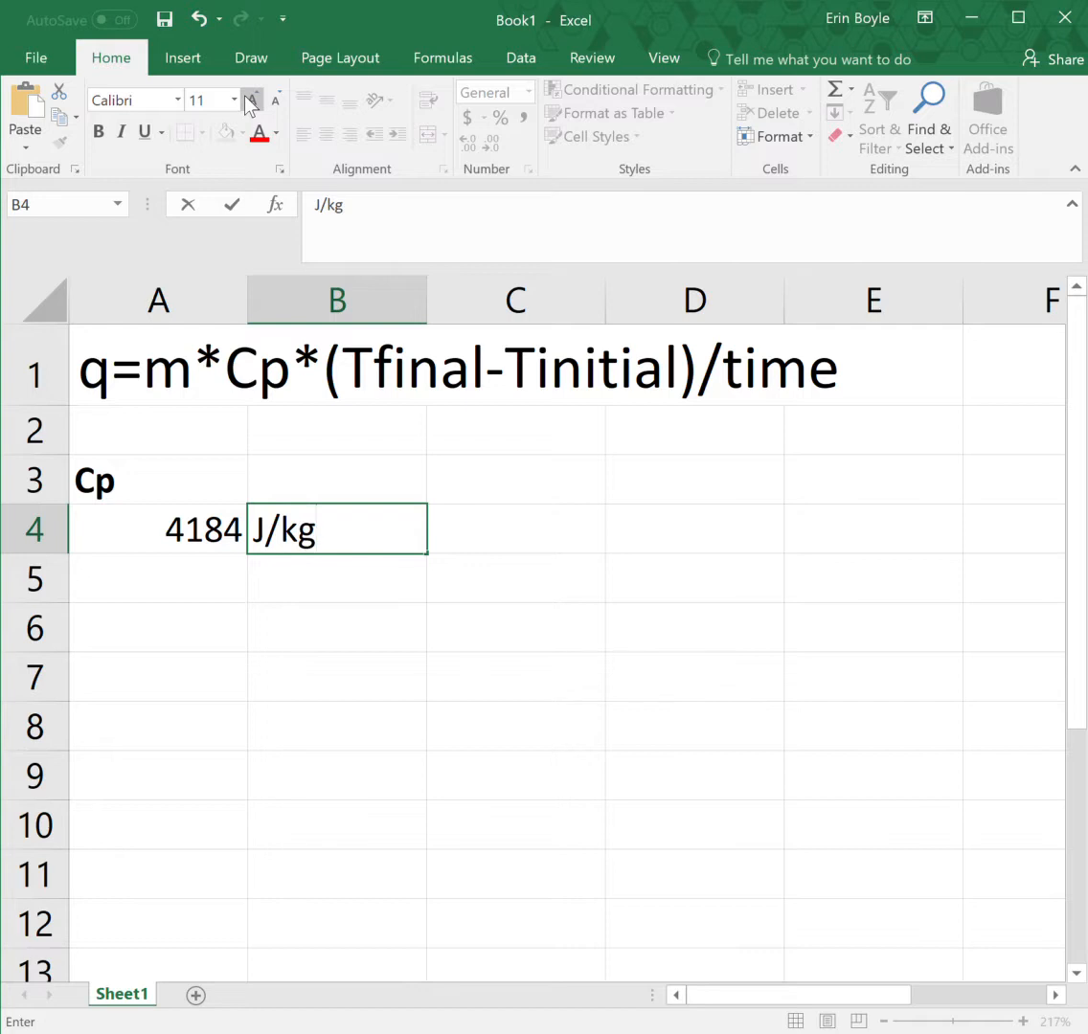
{"action": "type", "text": "*C"}
{"action": "key", "text": "Return"}
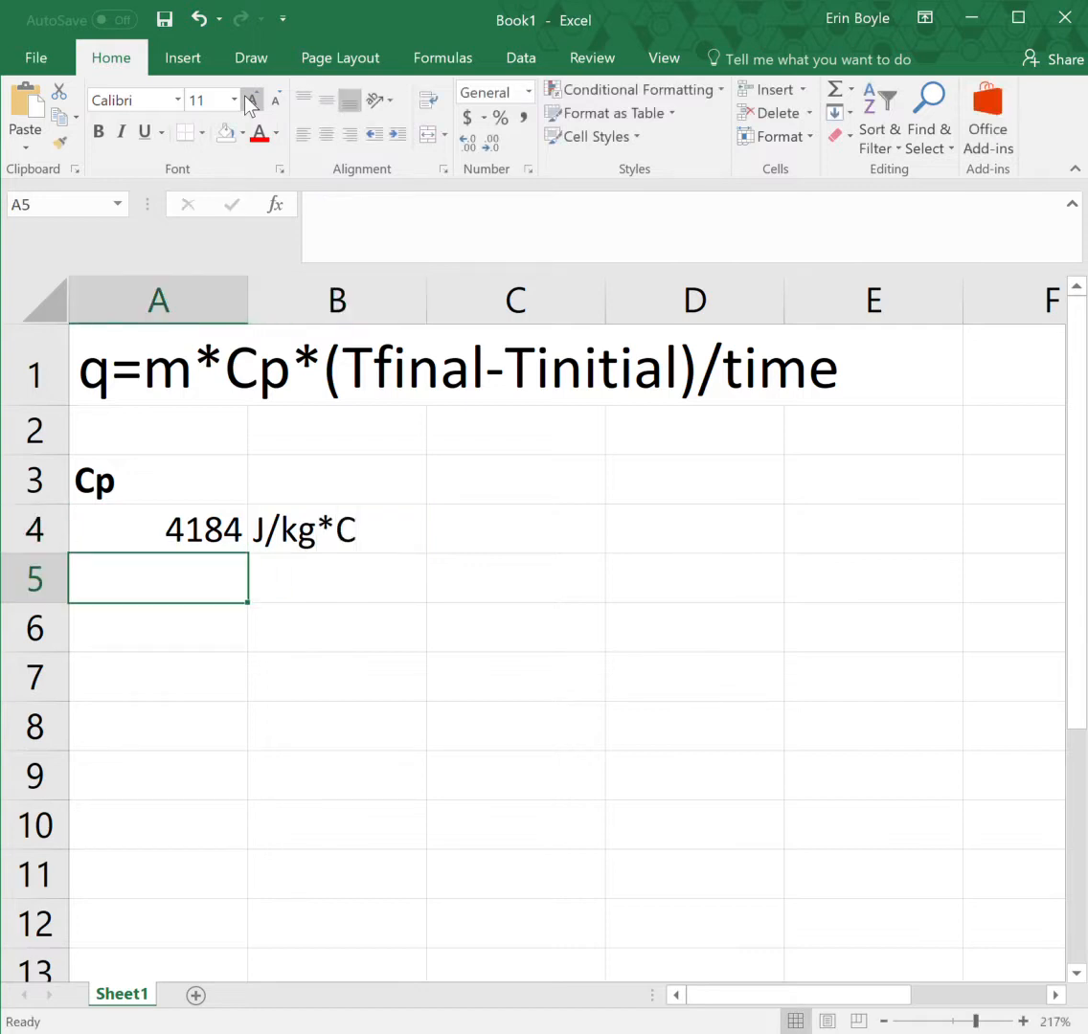
- Add the bold heading "mWater" in cell A6, leaving row 5 blank
{"action": "key", "text": "Return"}
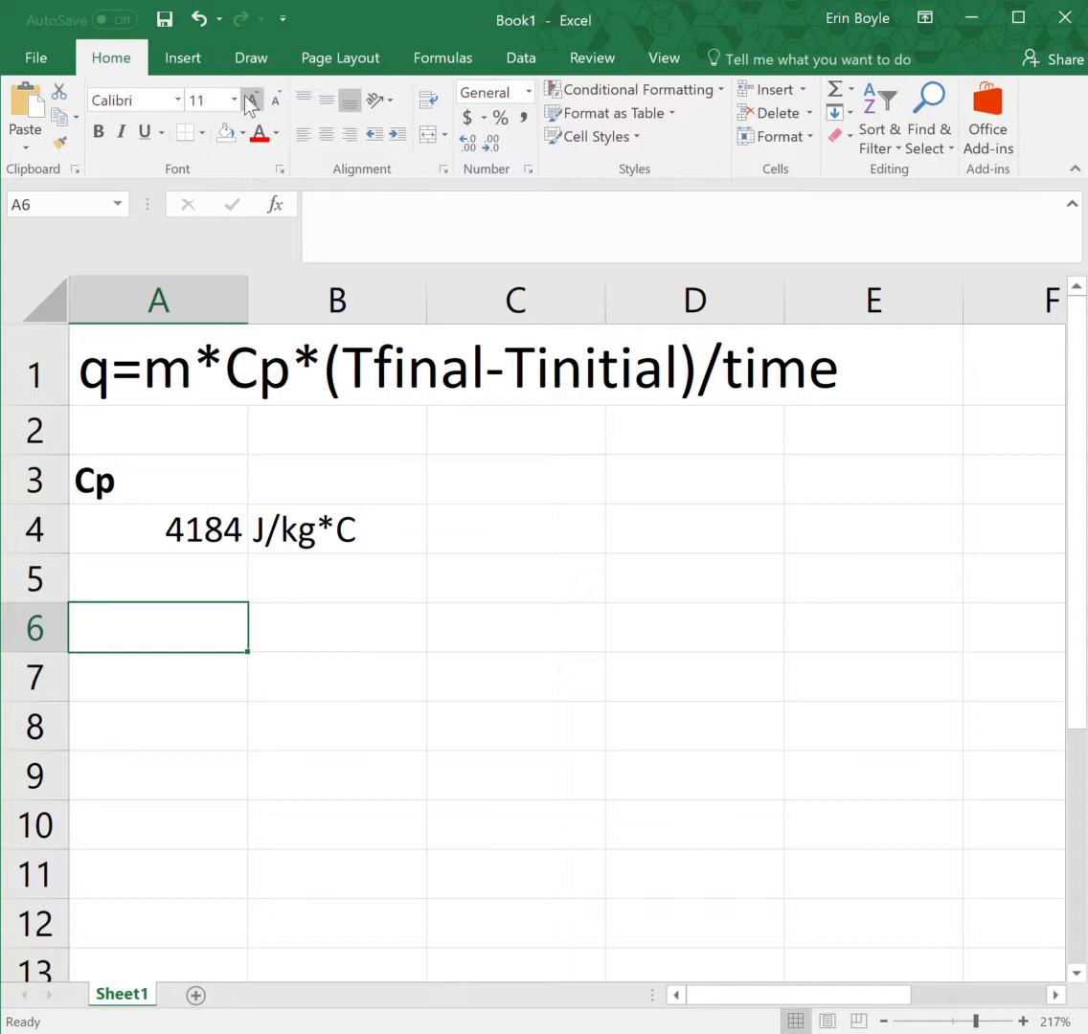
{"action": "type", "text": "m"}
{"action": "key", "text": "BackSpace"}
{"action": "key", "text": "ctrl+b"}
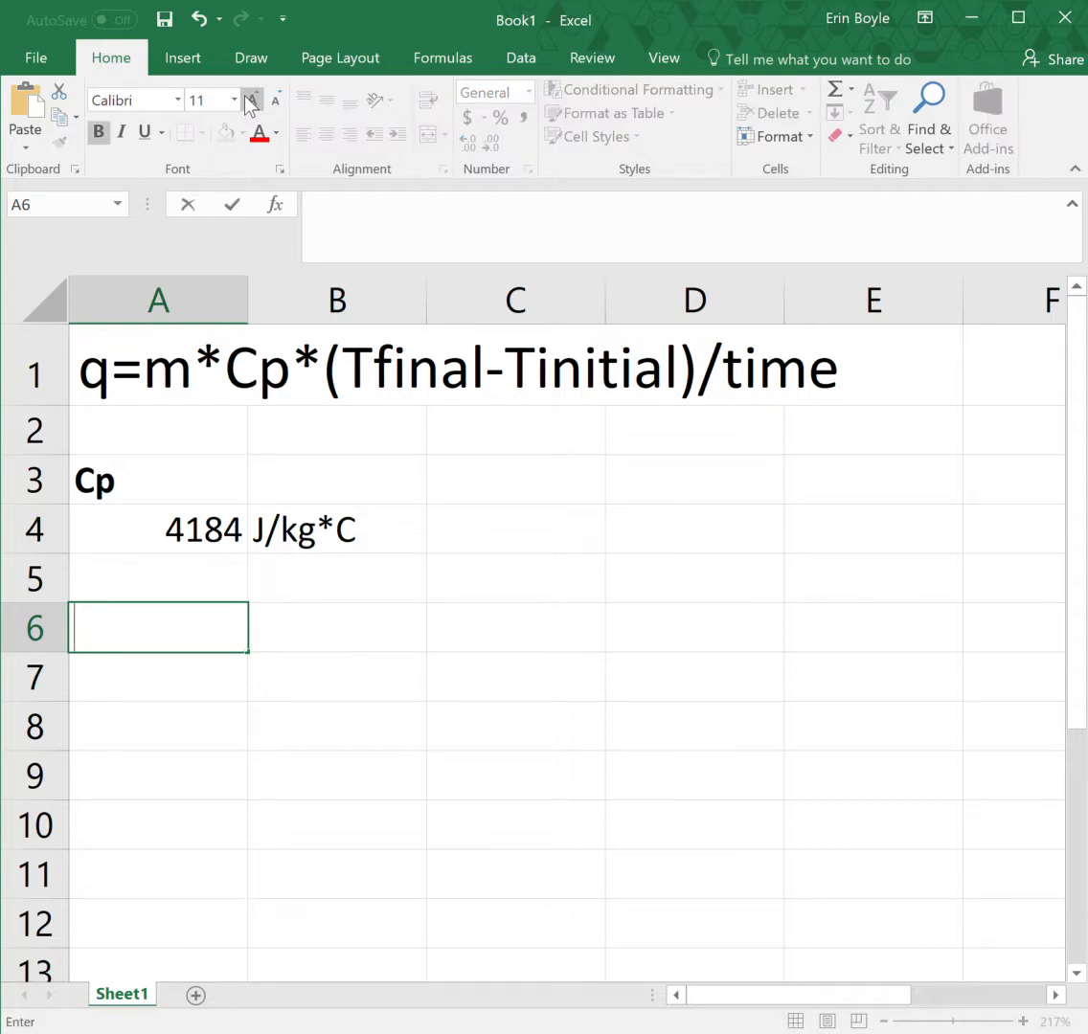
{"action": "type", "text": "mWater"}
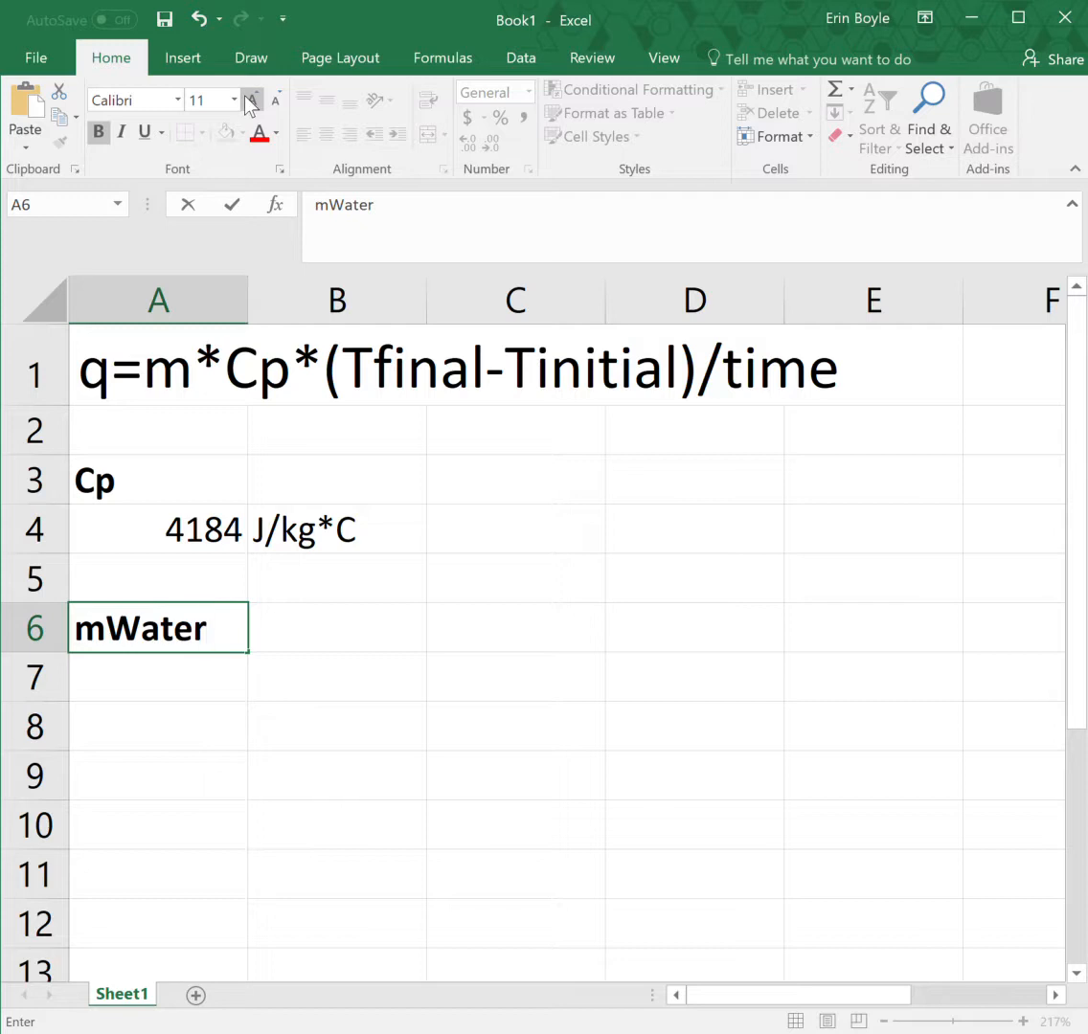
{"action": "key", "text": "Return"}
- Enter 0.25 in cell A7 under the mWater heading, with the unit kg beside it in B7
{"action": "type", "text": "0.25"}
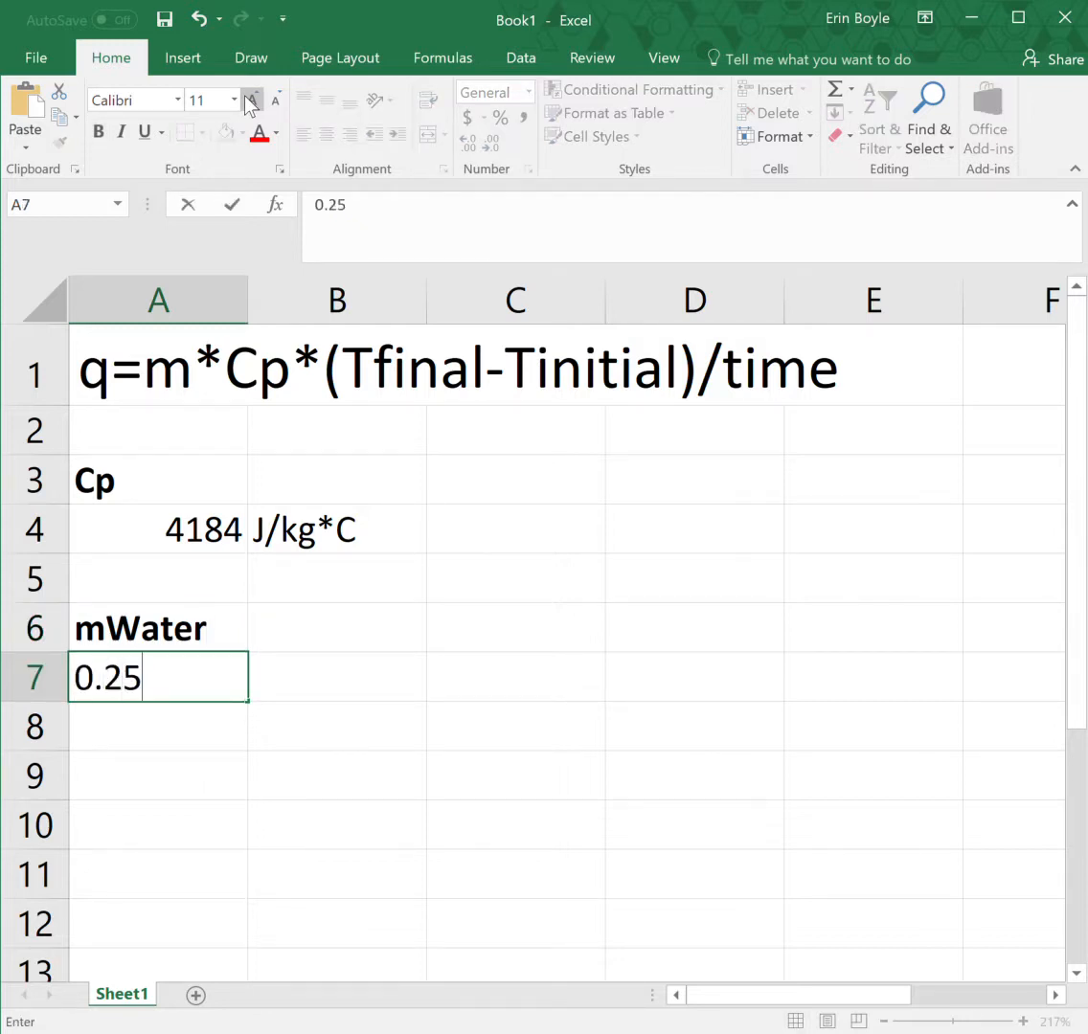
{"action": "key", "text": "Tab"}
{"action": "type", "text": "kg"}
{"action": "key", "text": "Return"}
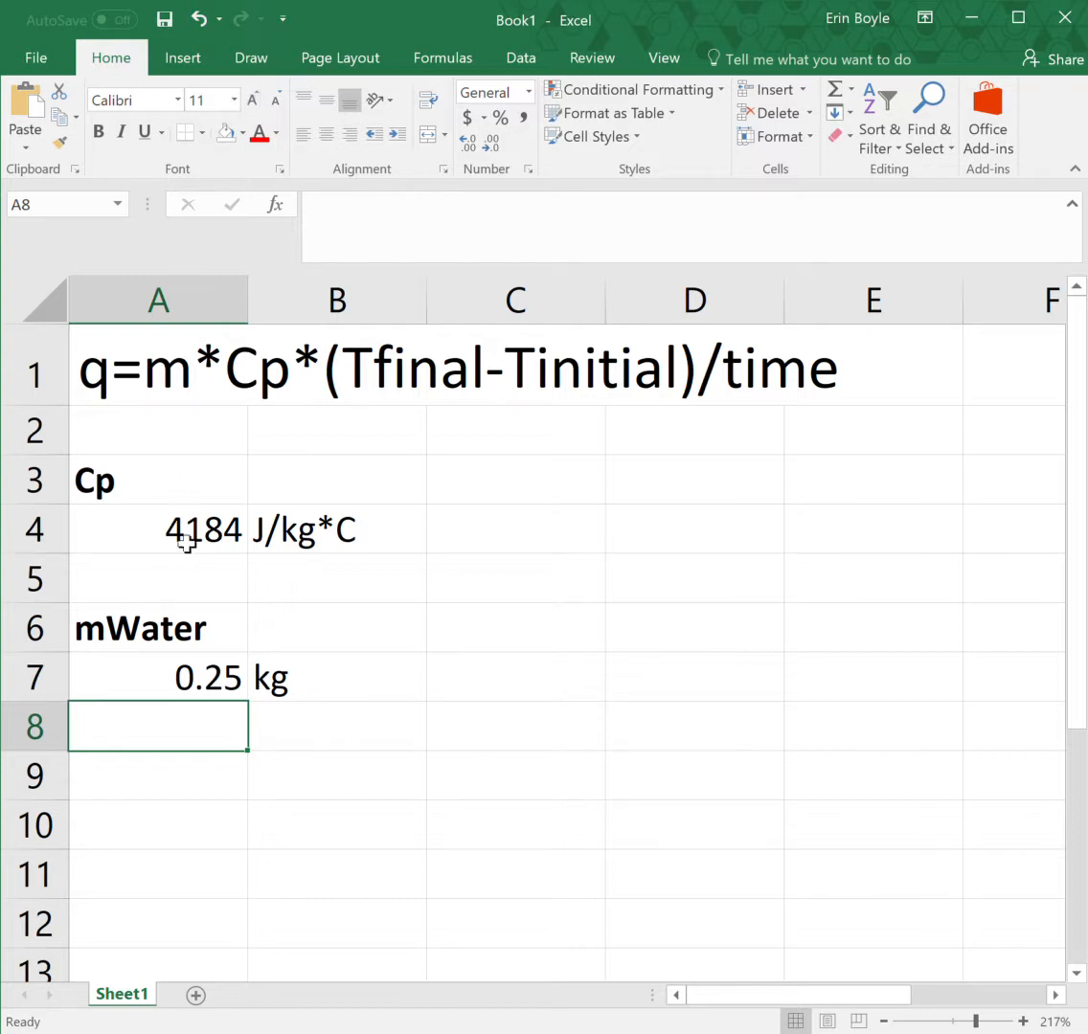
- Examine the Cp value with its unit and the q term of the equation in cell A1
{"action": "left_click", "coordinate": [290, 525]}
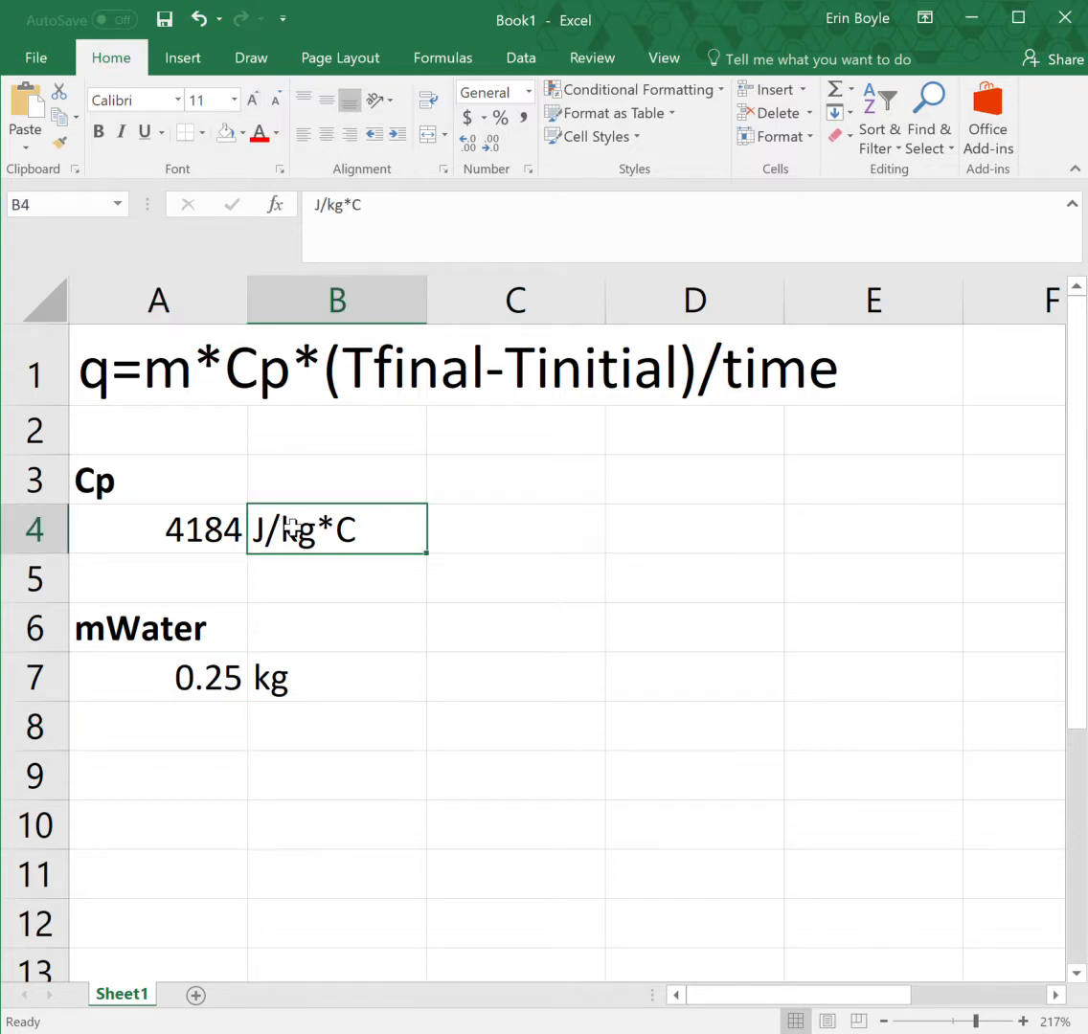
{"action": "left_click", "coordinate": [227, 538]}
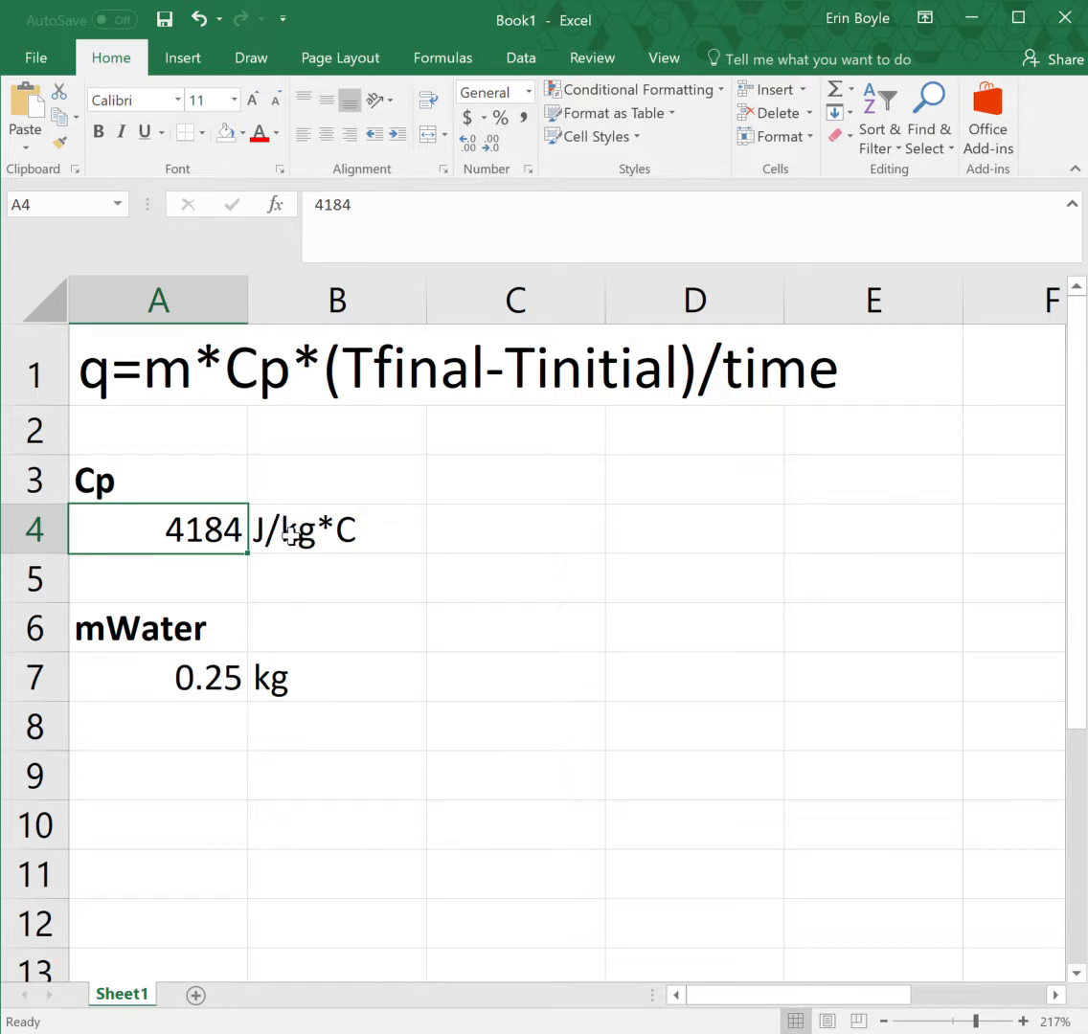
{"action": "left_click", "coordinate": [882, 1021]}
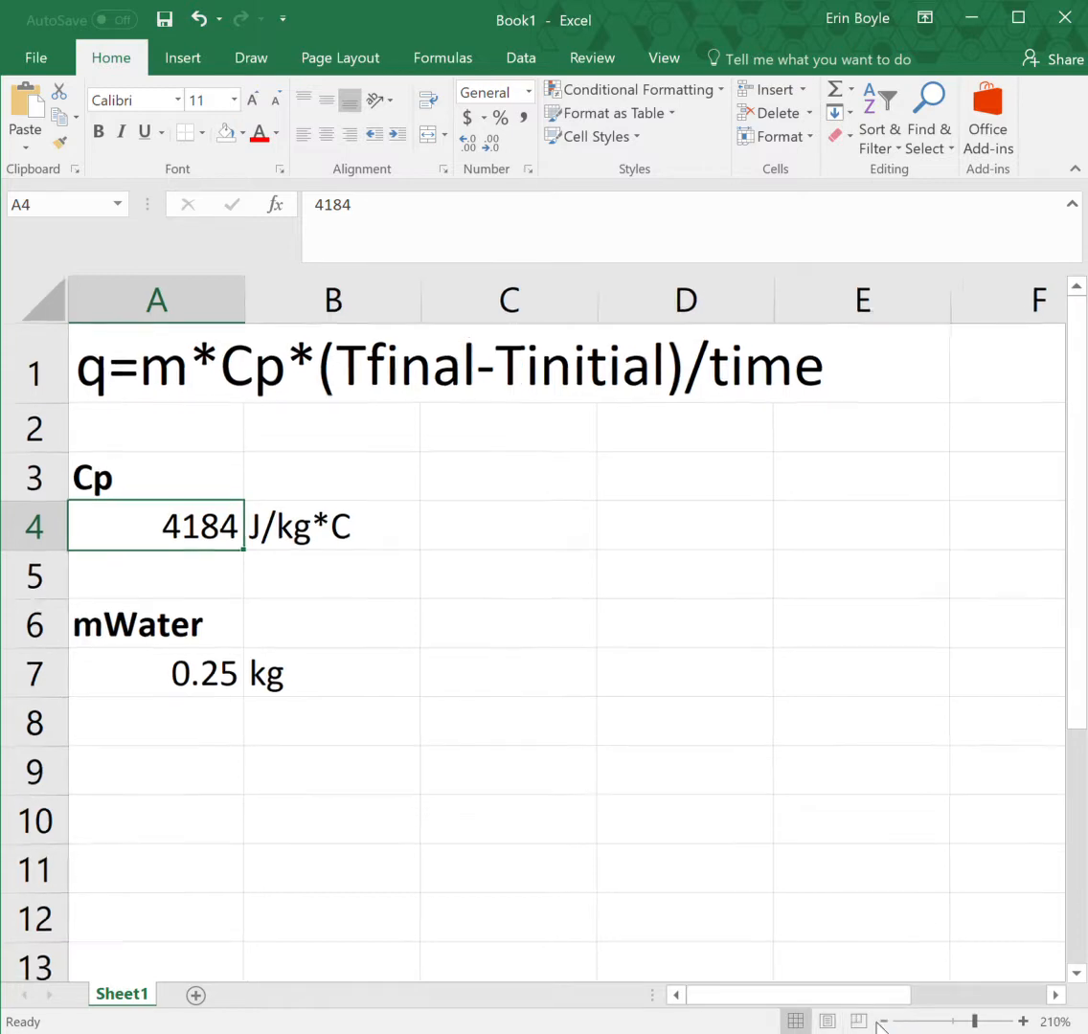
{"action": "left_click", "coordinate": [883, 1021]}
{"action": "left_click", "coordinate": [882, 1021]}
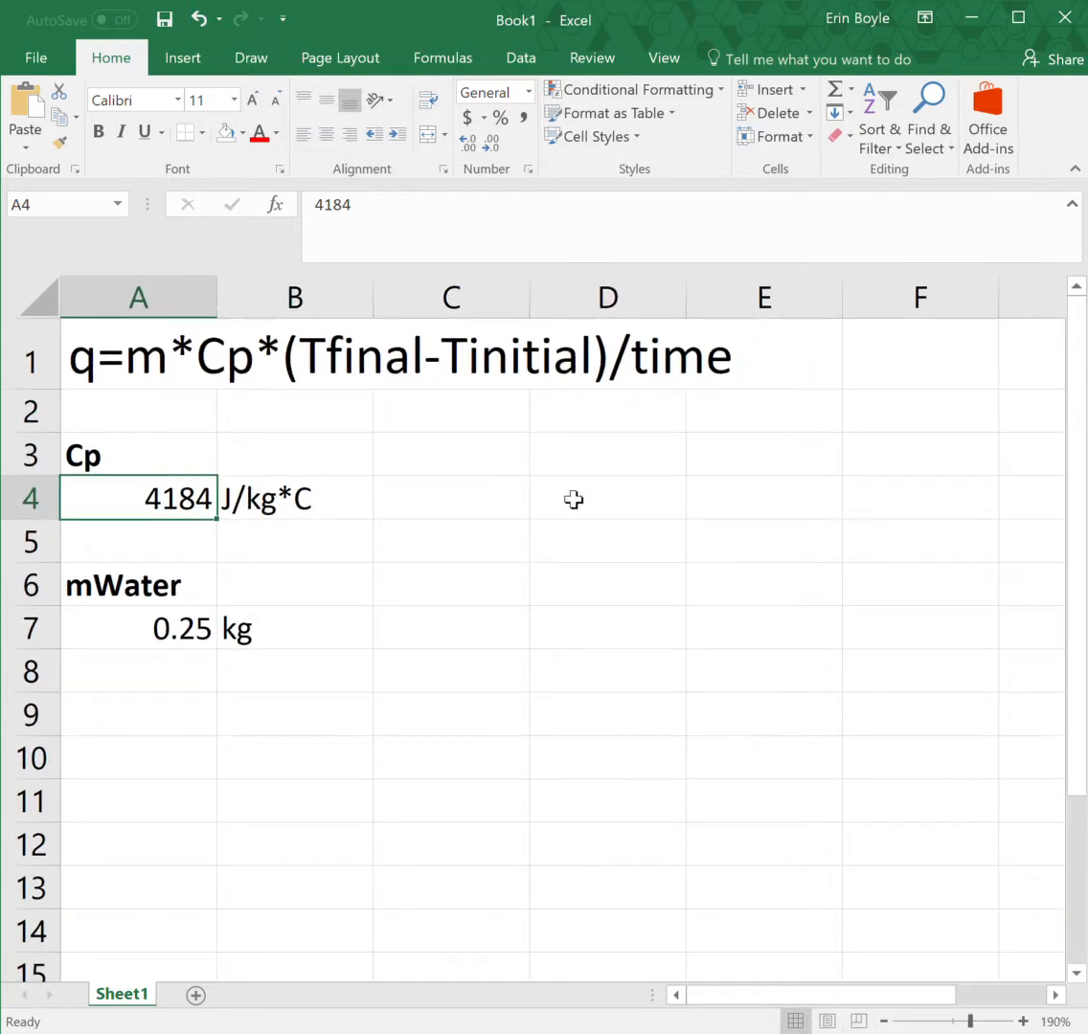
{"action": "left_click", "coordinate": [487, 469]}
{"action": "left_click", "coordinate": [94, 372]}
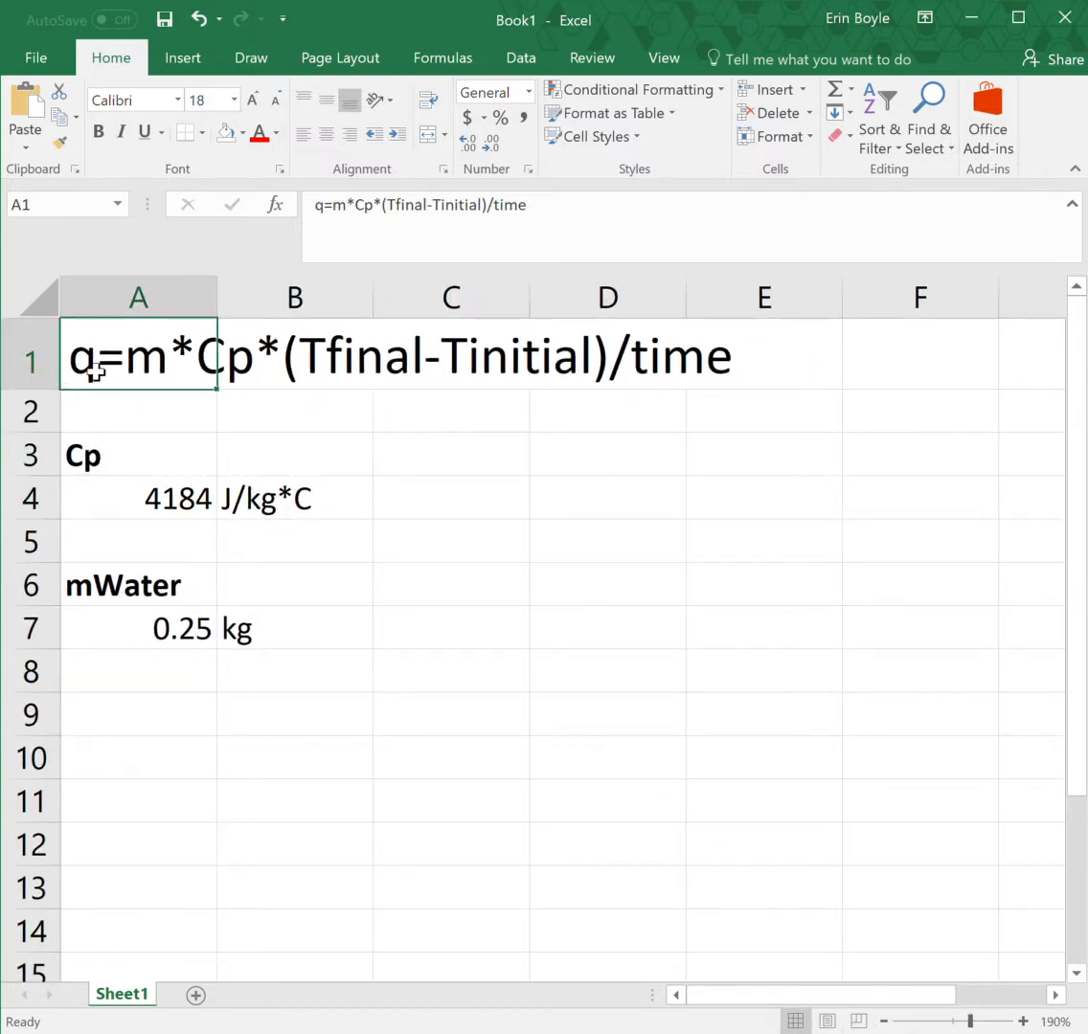
{"action": "double_click", "coordinate": [96, 371]}
{"action": "left_click_drag", "start_coordinate": [103, 373], "coordinate": [74, 372]}
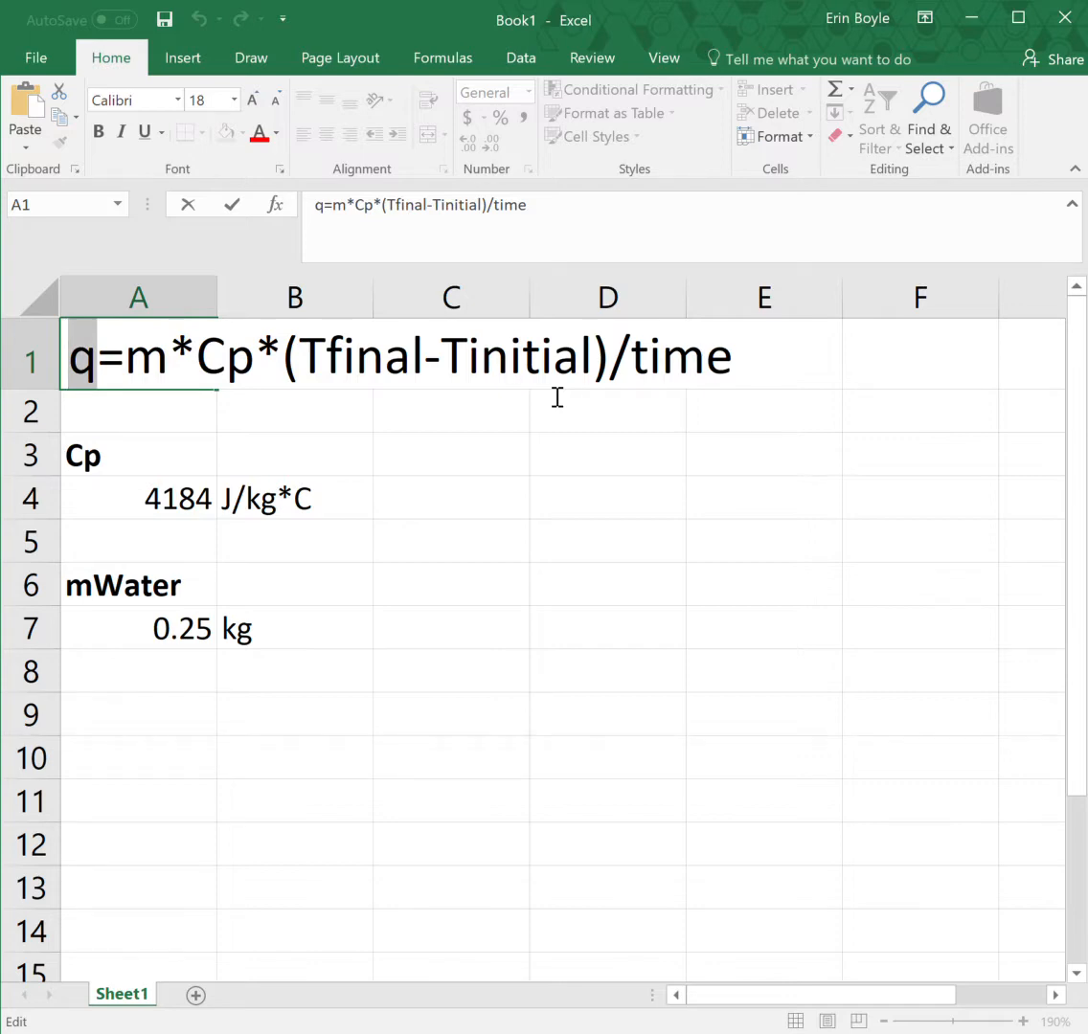
{"action": "left_click", "coordinate": [518, 481]}
- Add the bold column heading "Trial #" in cell C3
{"action": "left_click", "coordinate": [511, 473]}
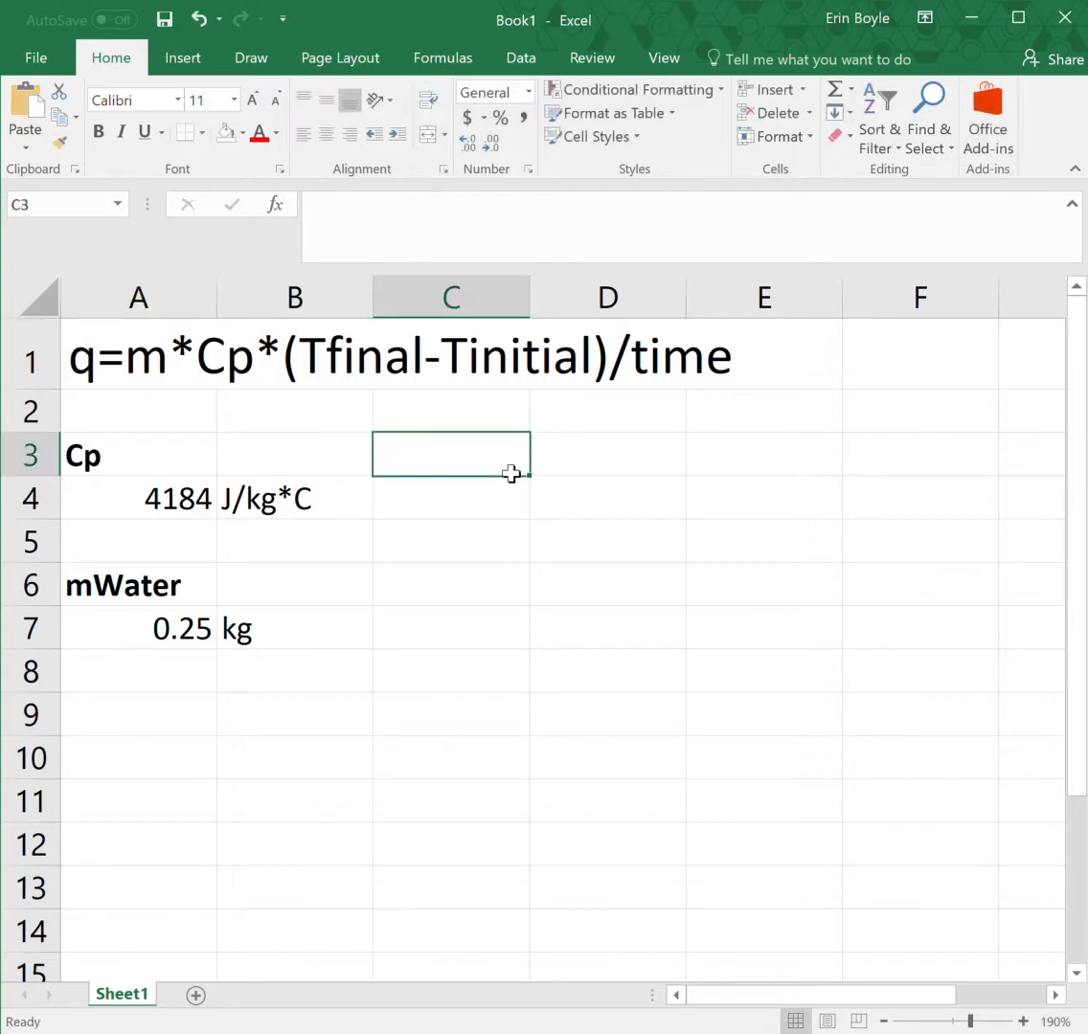
{"action": "key", "text": "ctrl+b"}
{"action": "type", "text": "Trial #"}
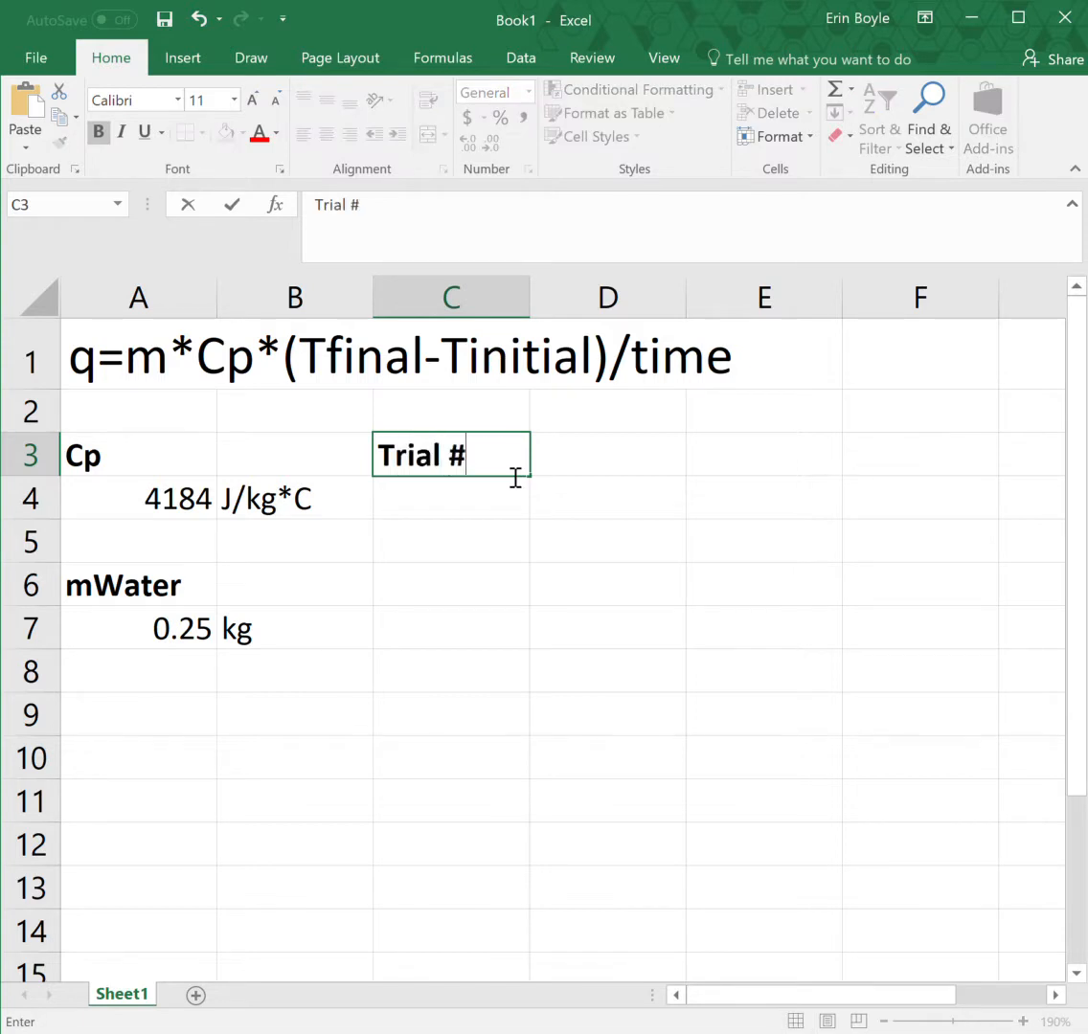
{"action": "key", "text": "Tab"}
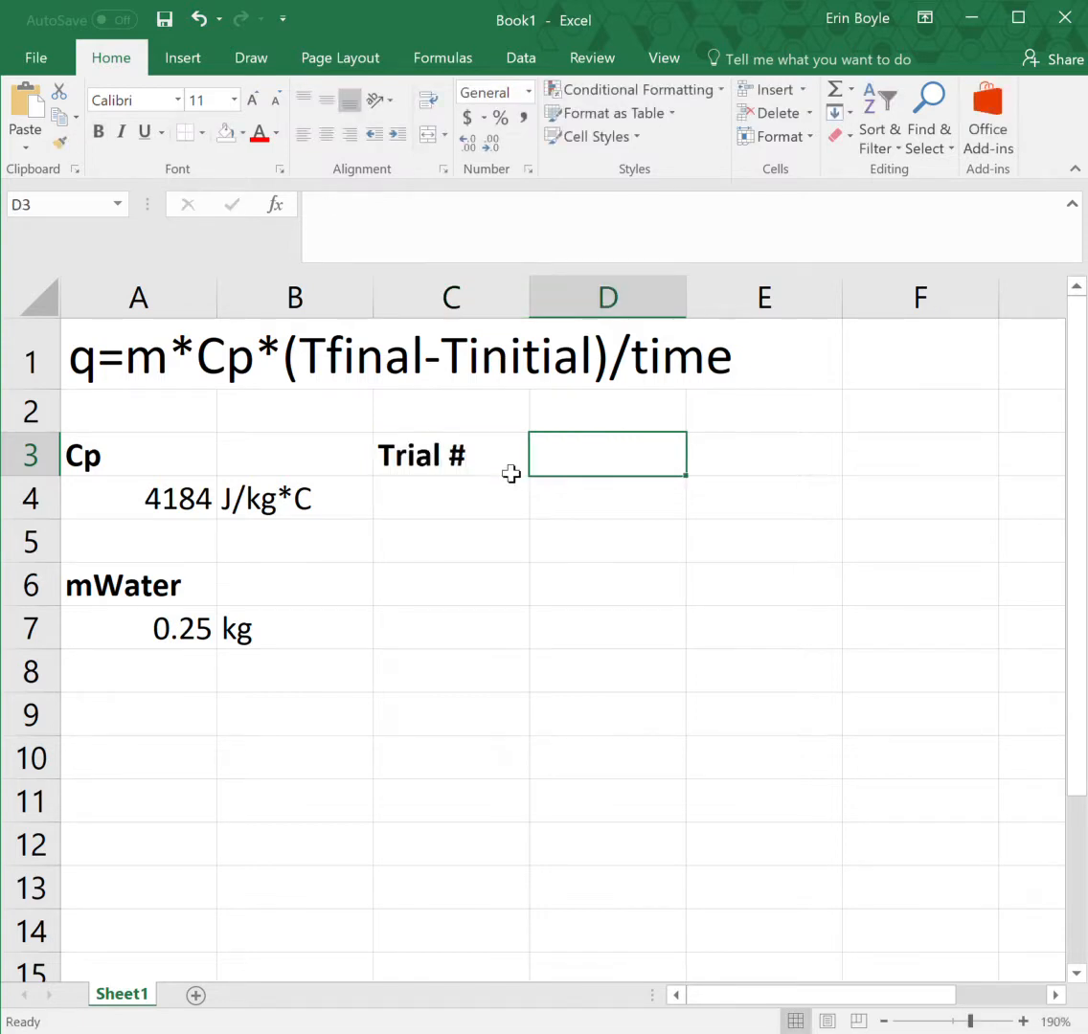
- Add the bold column headings "Initial Temp" in cell D3 and "Final Temp" in cell E3
{"action": "key", "text": "ctrl+b"}
{"action": "type", "text": "I"}
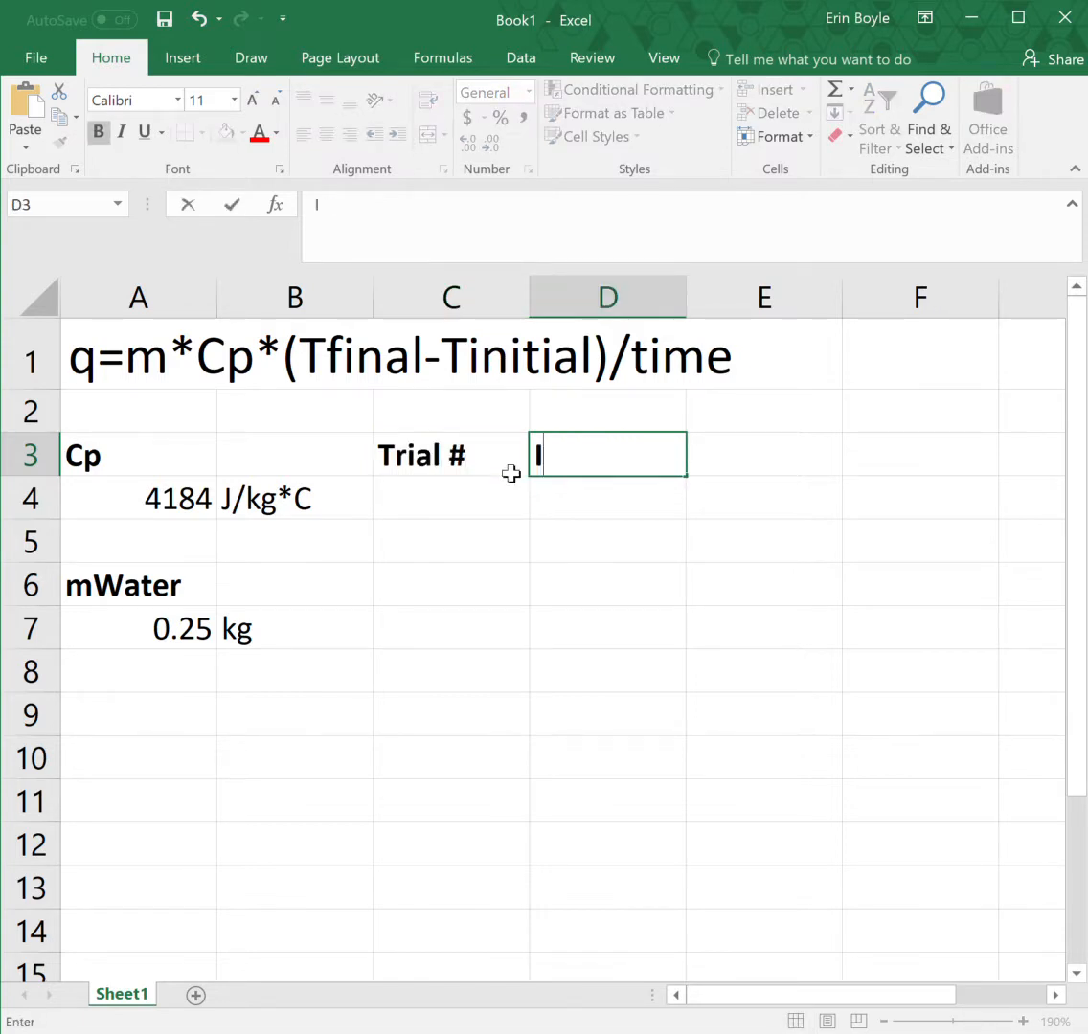
{"action": "type", "text": "nitial Temp"}
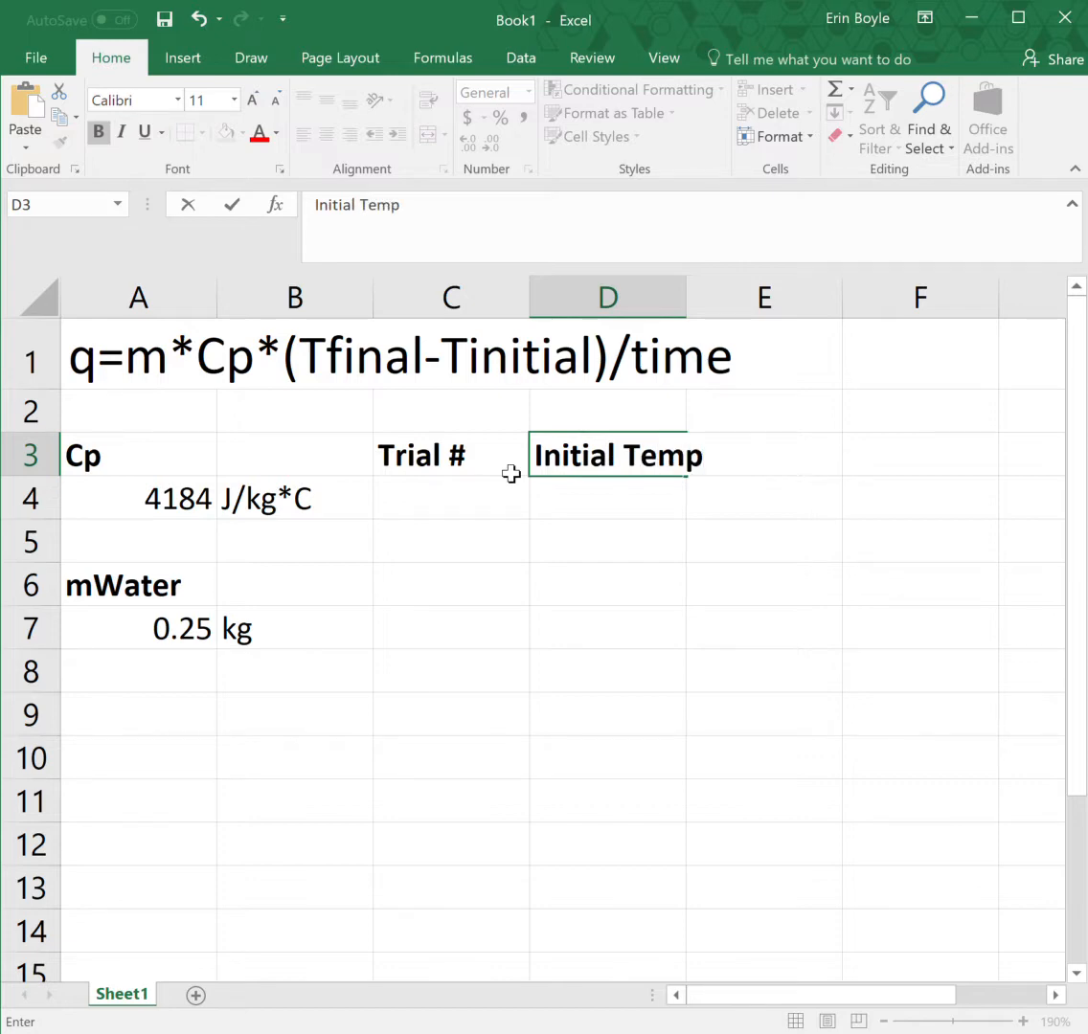
{"action": "key", "text": "Tab"}
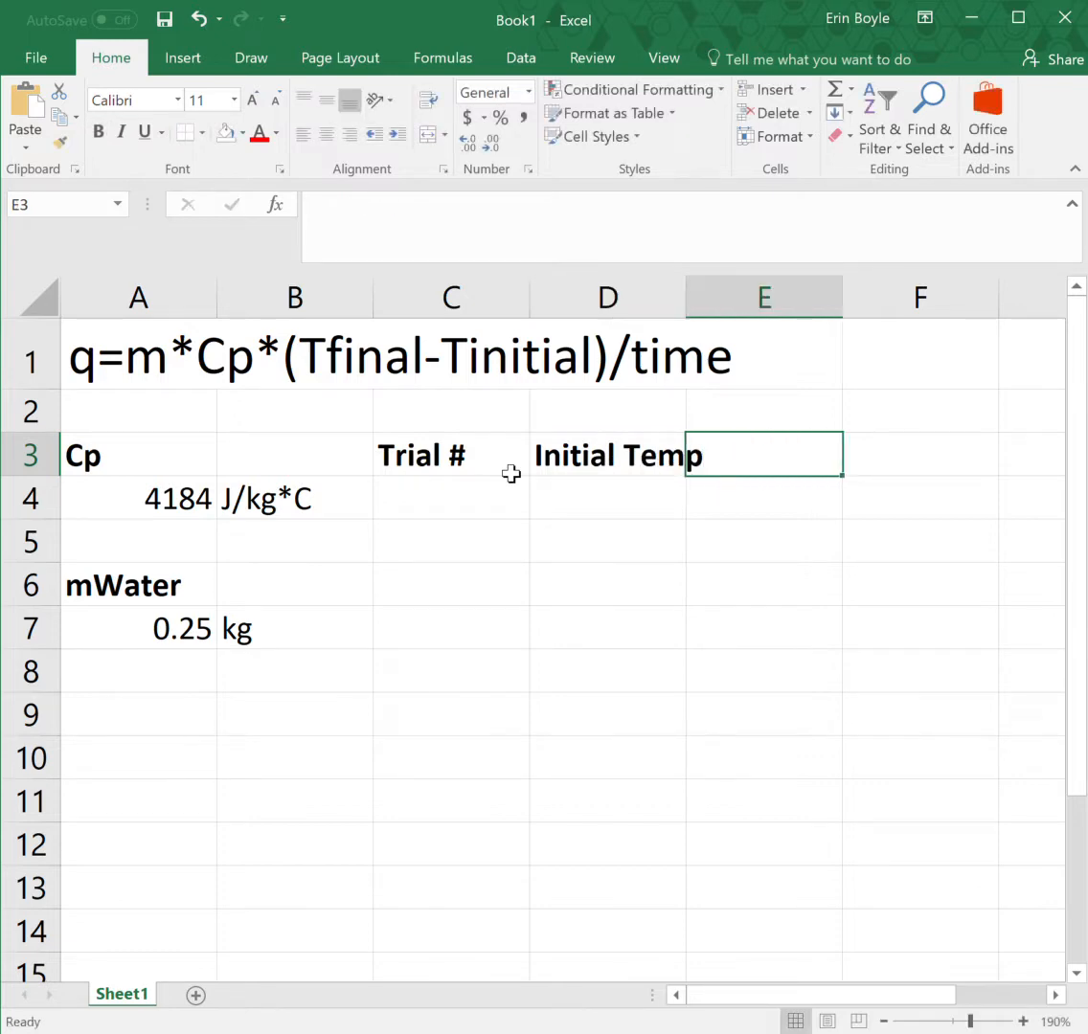
{"action": "key", "text": "ctrl+b"}
{"action": "type", "text": "Final Temp"}
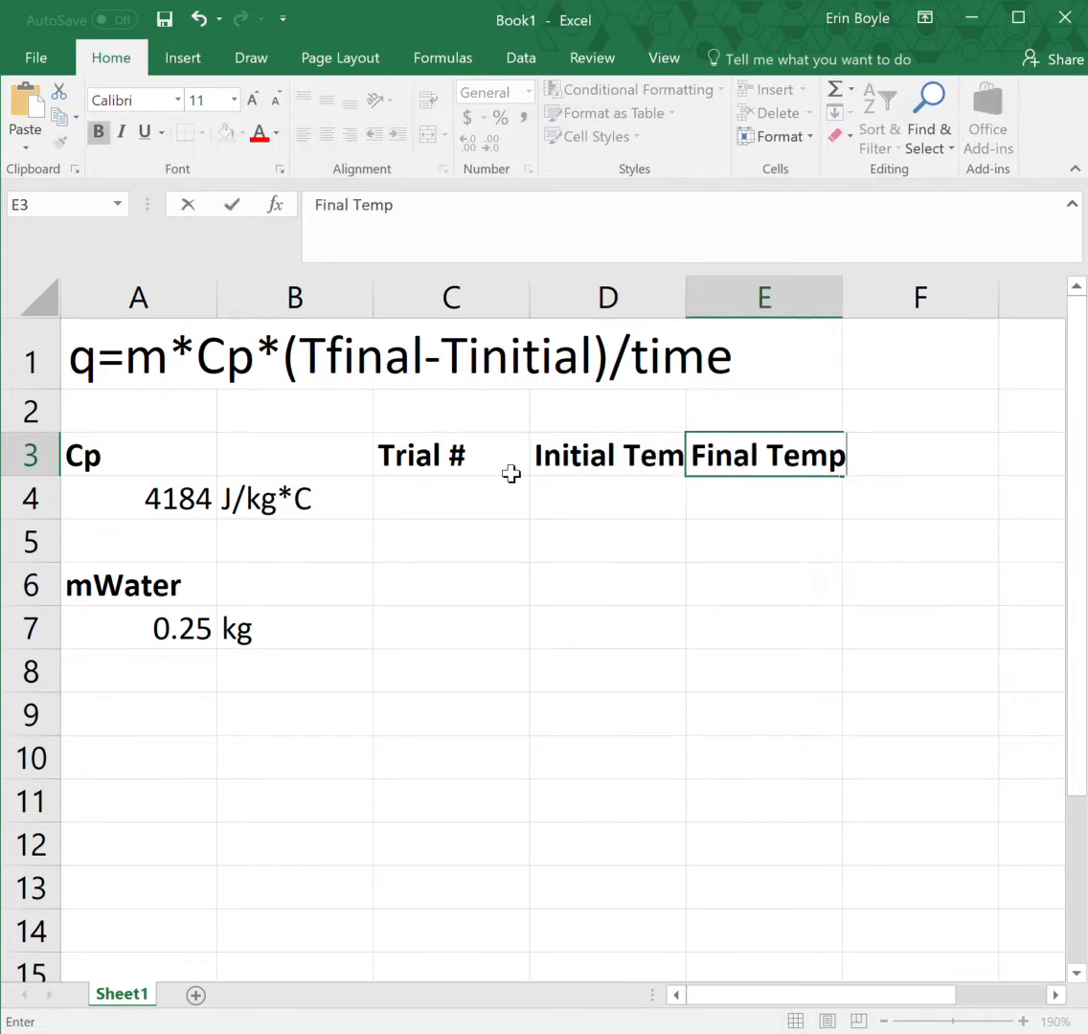
{"action": "key", "text": "Tab"}
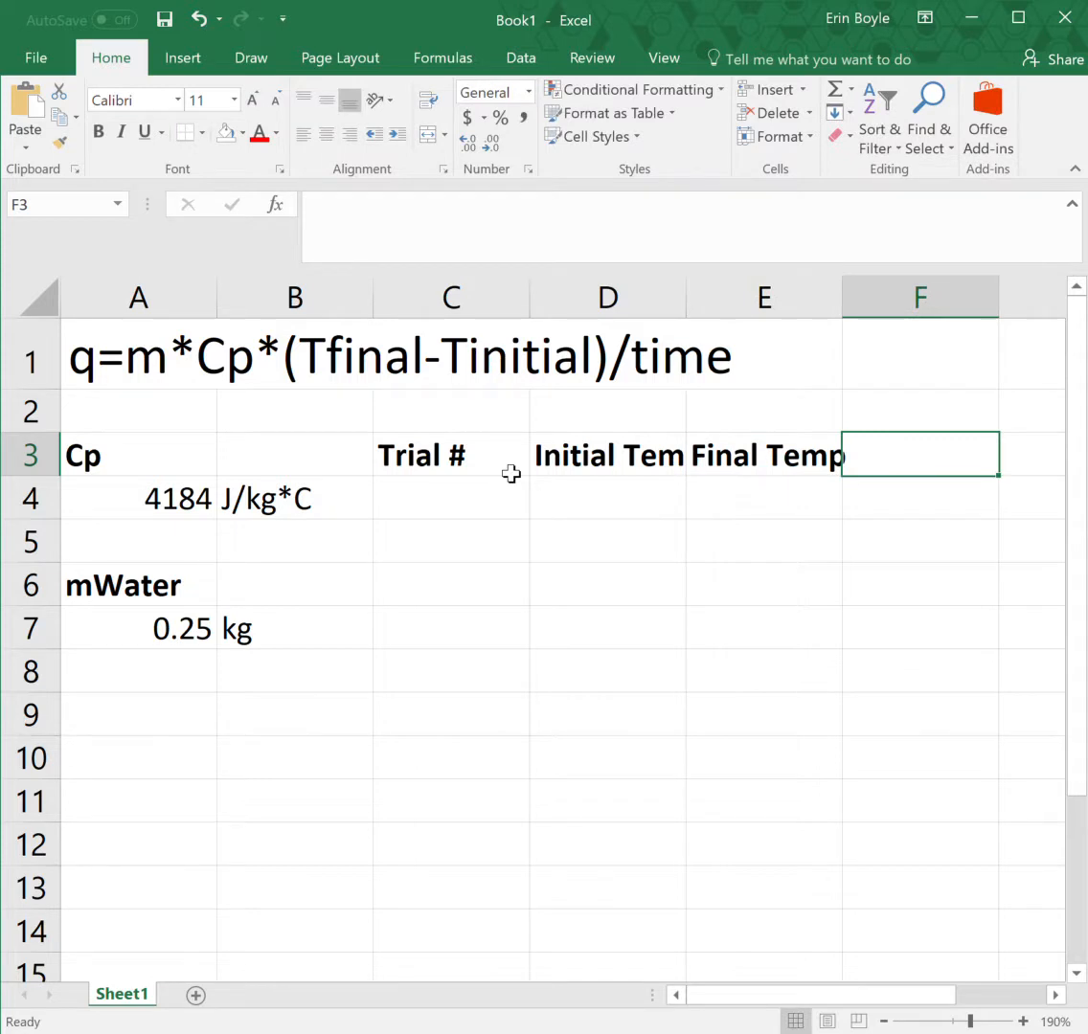
- Add the bold column heading "Time" in cell F3 and autofit columns D and E to their headings
{"action": "key", "text": "ctrl+b"}
{"action": "type", "text": "Time"}
{"action": "key", "text": "Tab"}
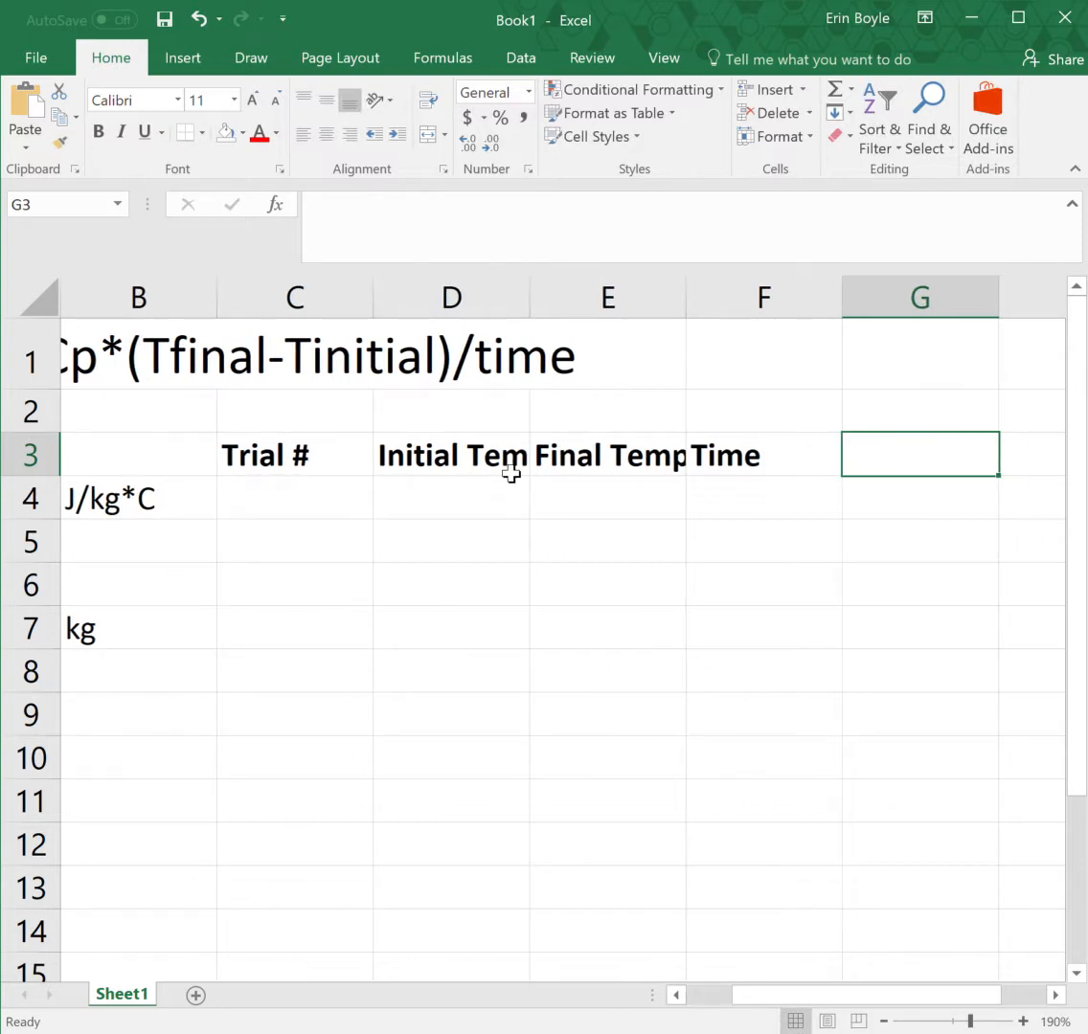
{"action": "double_click", "coordinate": [532, 300]}
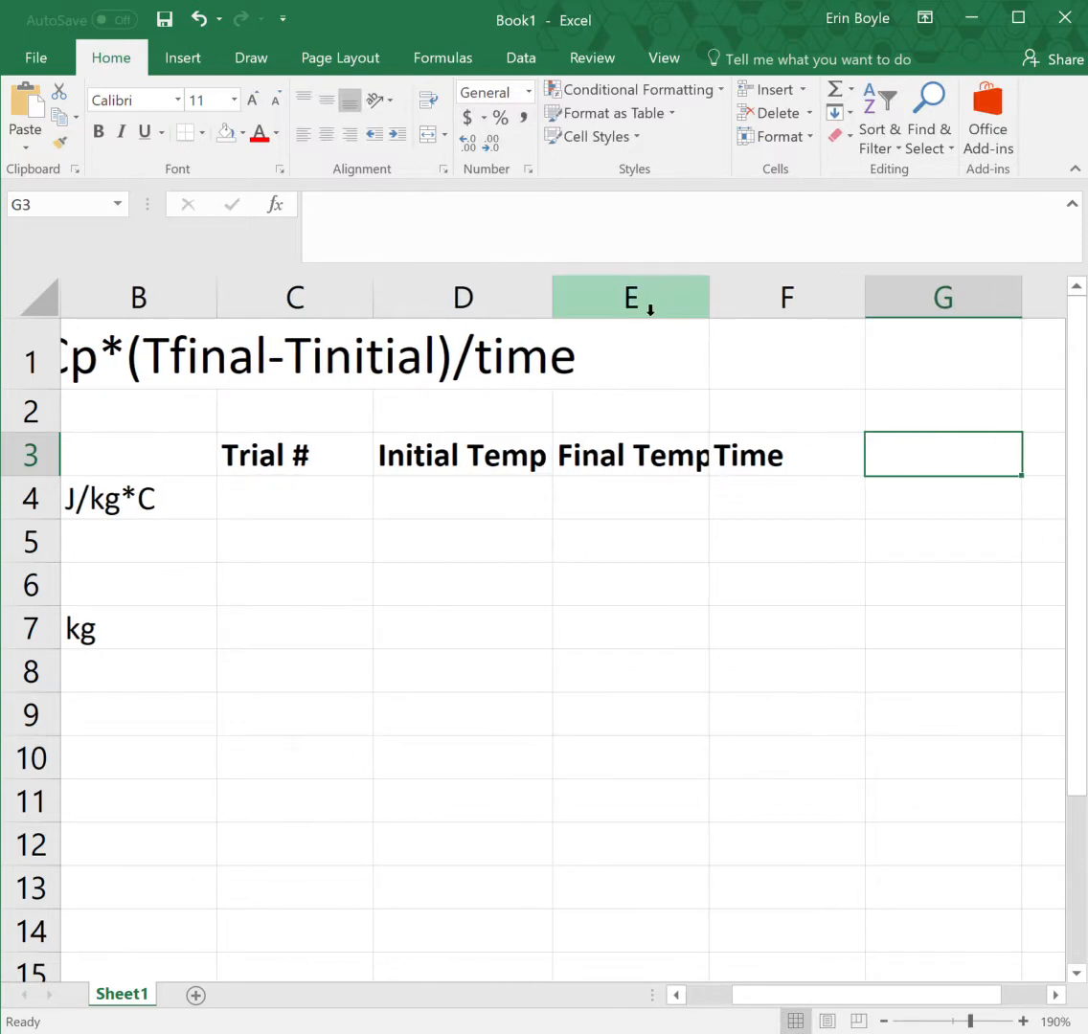
{"action": "double_click", "coordinate": [710, 307]}
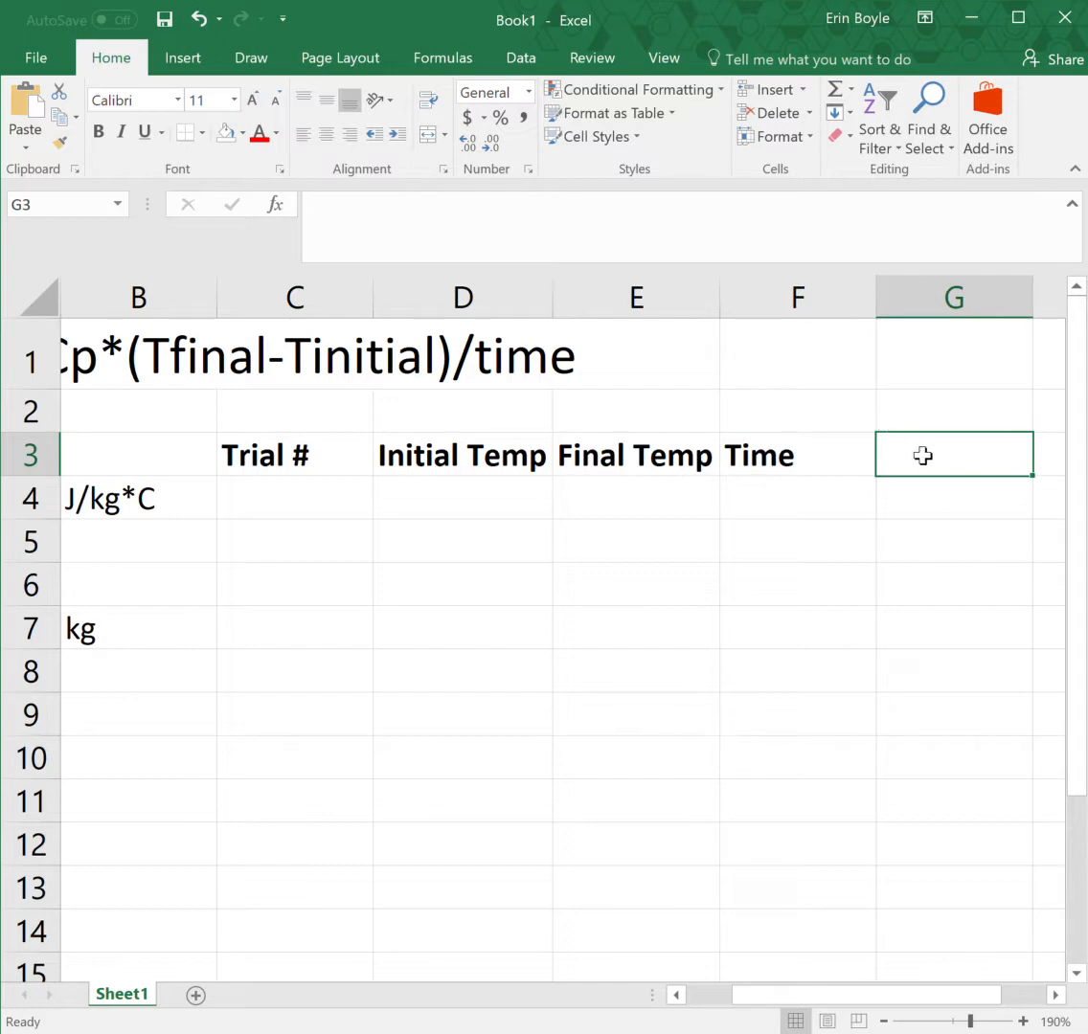
{"action": "type", "text": "dl"}
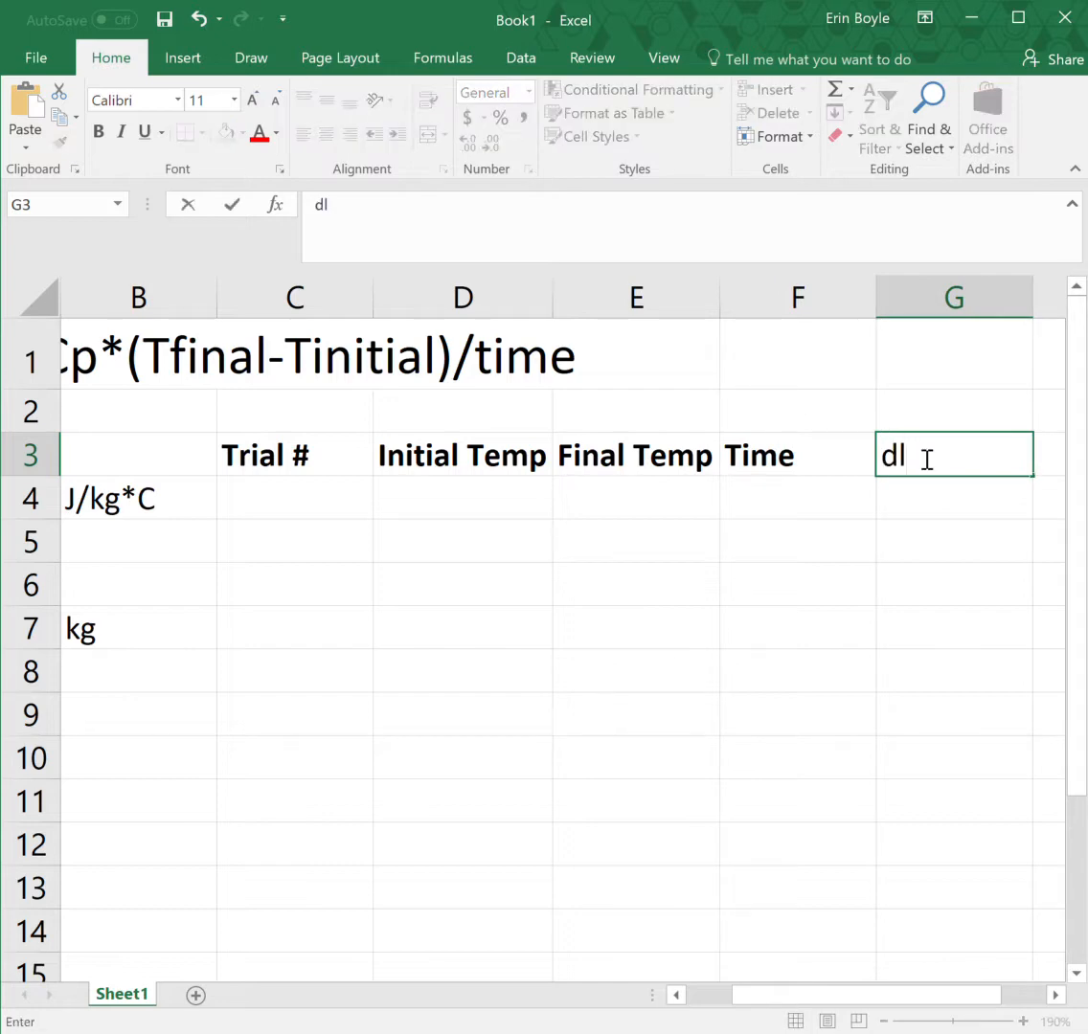
{"action": "key", "text": "BackSpace"}
{"action": "key", "text": "BackSpace"}
{"action": "type", "text": "el"}
{"action": "key", "text": "BackSpace"}
{"action": "key", "text": "BackSpace"}
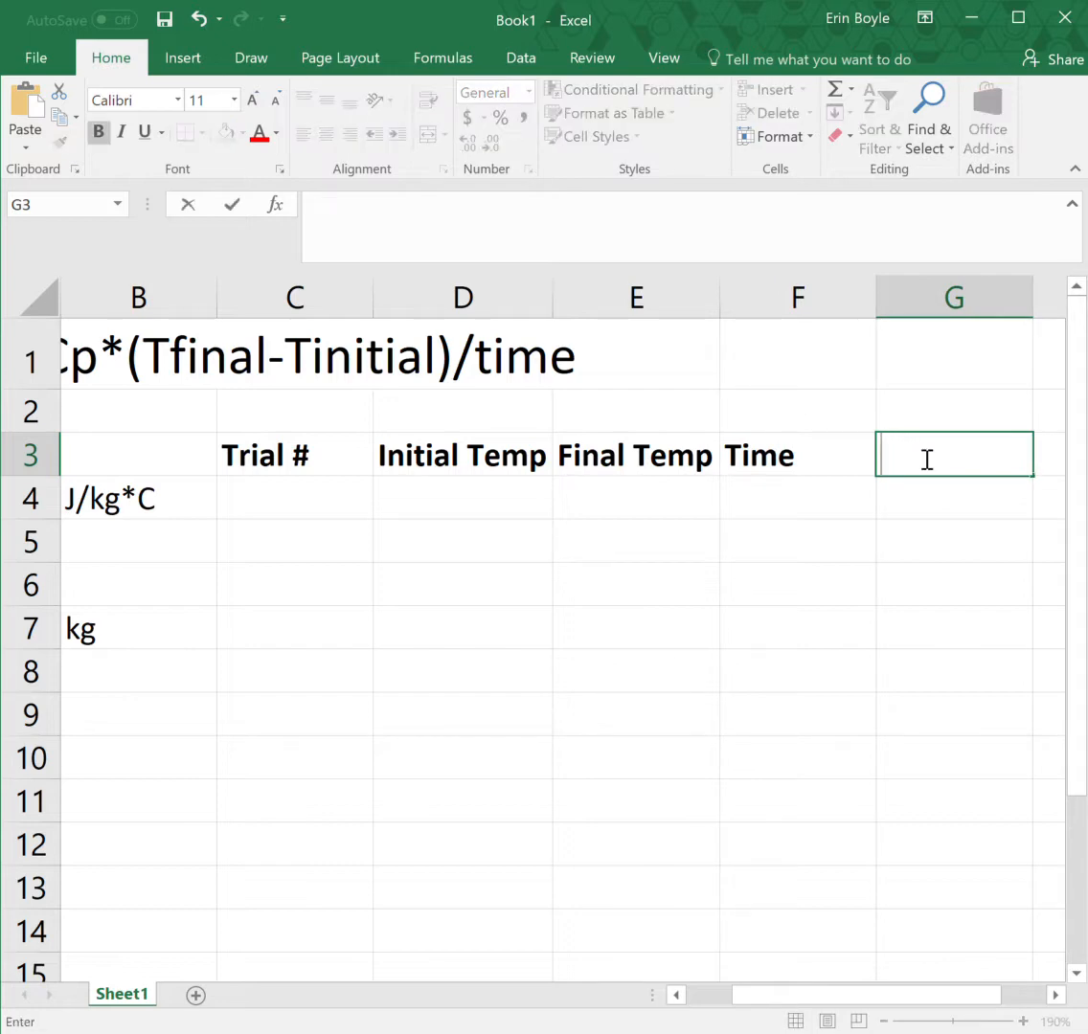
- Add the bold column heading "ΔT/t" in cell G3
{"action": "type", "text": "delta"}
{"action": "key", "text": "BackSpace"}
{"action": "type", "text": "T/t"}
{"action": "key", "text": "Return"}
{"action": "key", "text": "Return"}
{"action": "left_click_drag", "start_coordinate": [952, 455], "coordinate": [969, 789]}
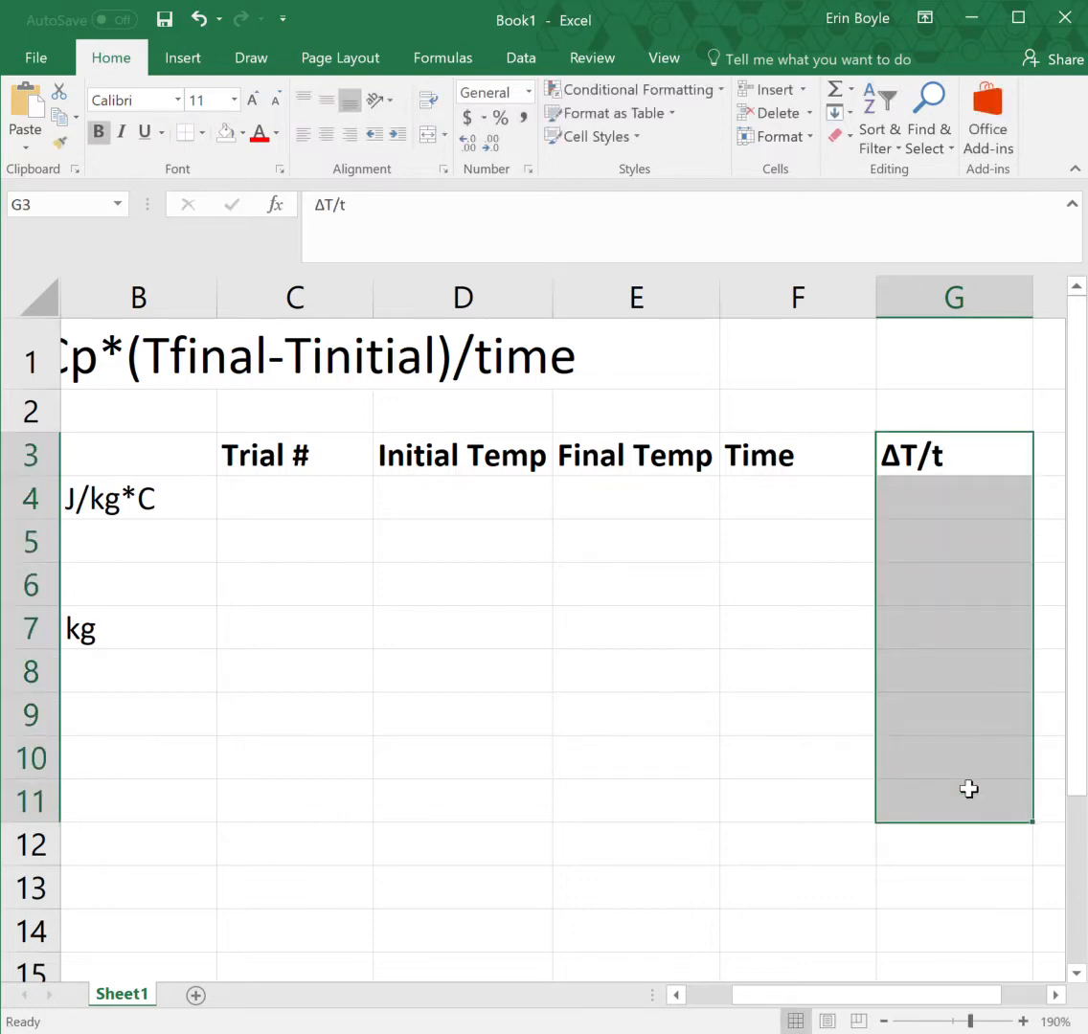
- Add the bold column heading "q" in cell H3, beside the ΔT/t heading
{"action": "left_click_drag", "start_coordinate": [943, 498], "coordinate": [981, 491]}
{"action": "key", "text": "Right"}
{"action": "key", "text": "Up"}
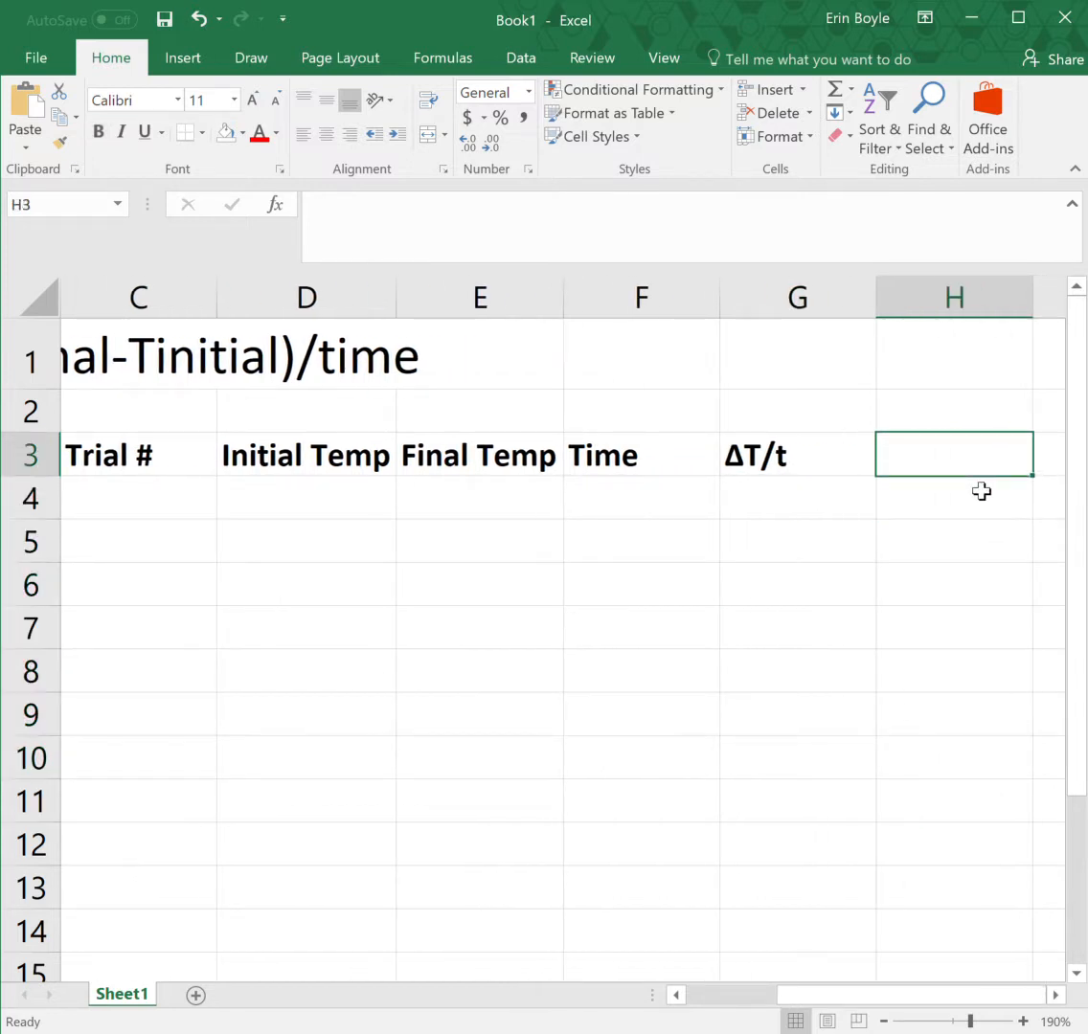
{"action": "type", "text": "q"}
{"action": "key", "text": "Return"}
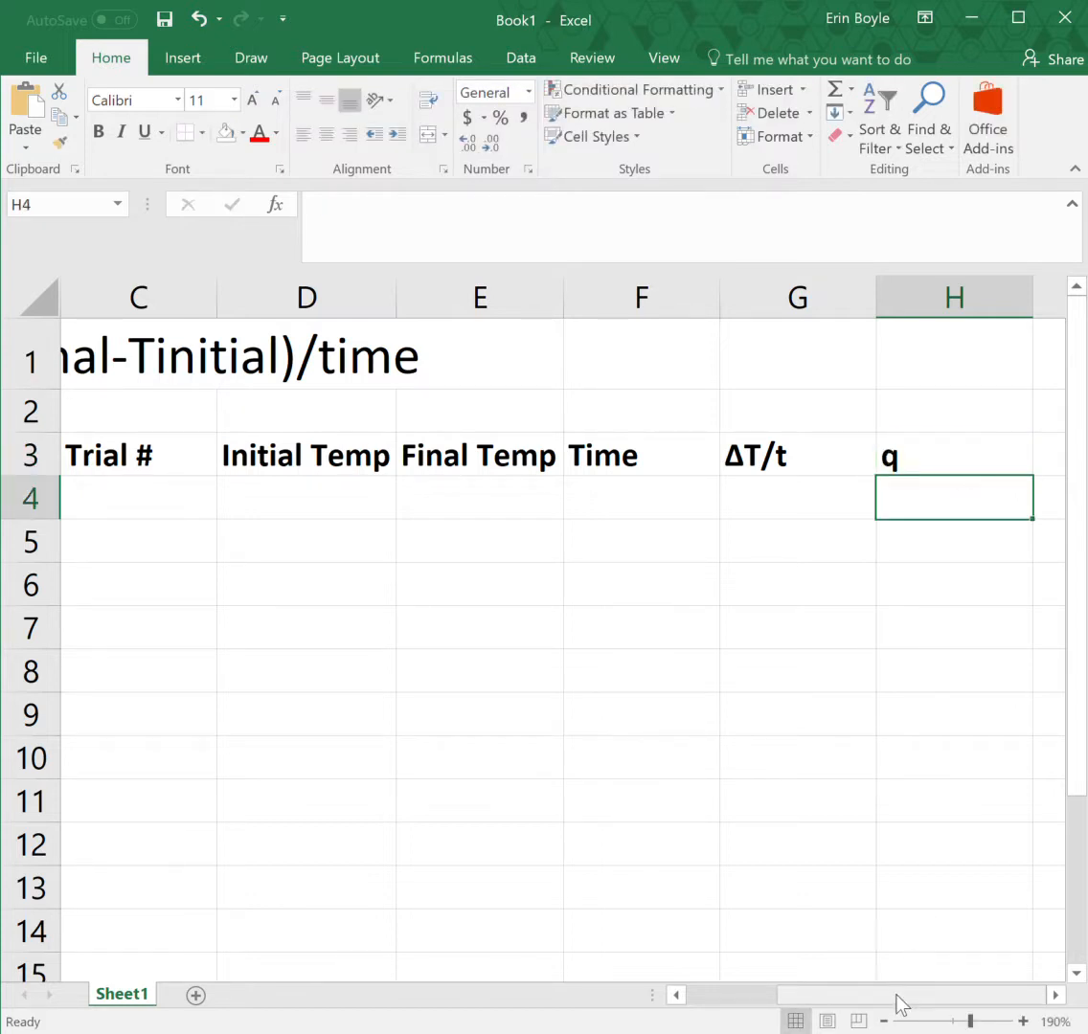
- Append the unit "(C)" to the Initial Temp heading in D3 and the Final Temp heading in E3
{"action": "left_click_drag", "start_coordinate": [896, 998], "coordinate": [853, 997]}
{"action": "left_click", "coordinate": [551, 472]}
{"action": "double_click", "coordinate": [553, 474]}
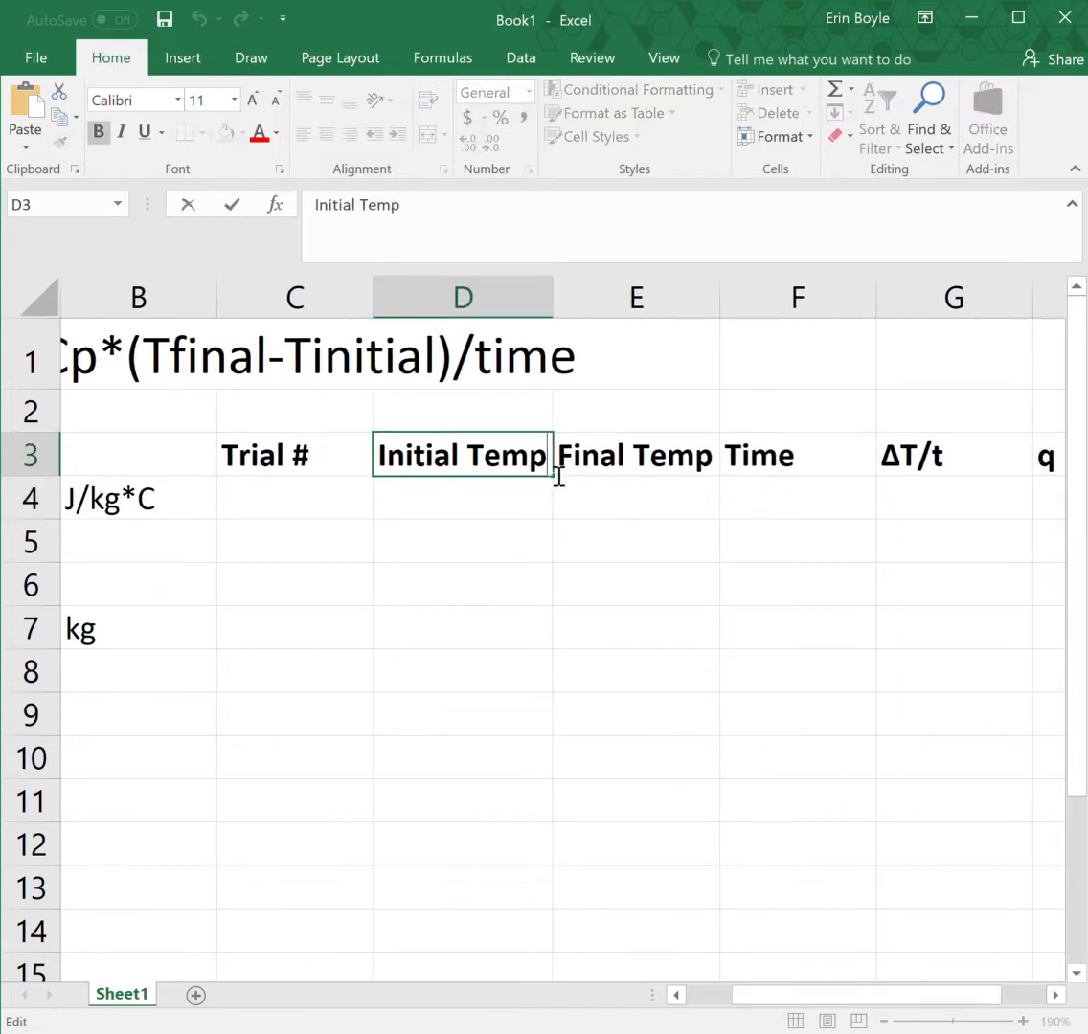
{"action": "type", "text": "(C)"}
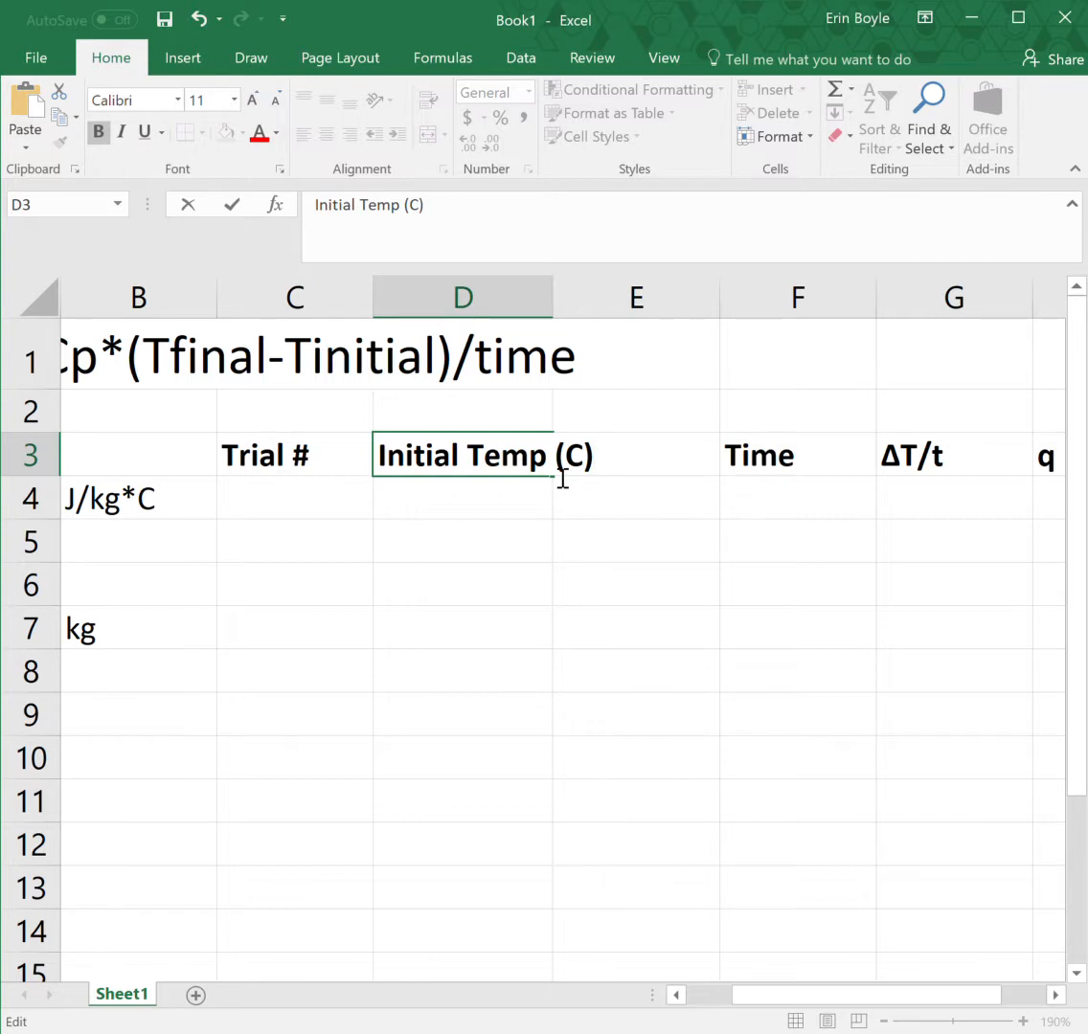
{"action": "key", "text": "ctrl+Return"}
{"action": "left_click", "coordinate": [564, 479]}
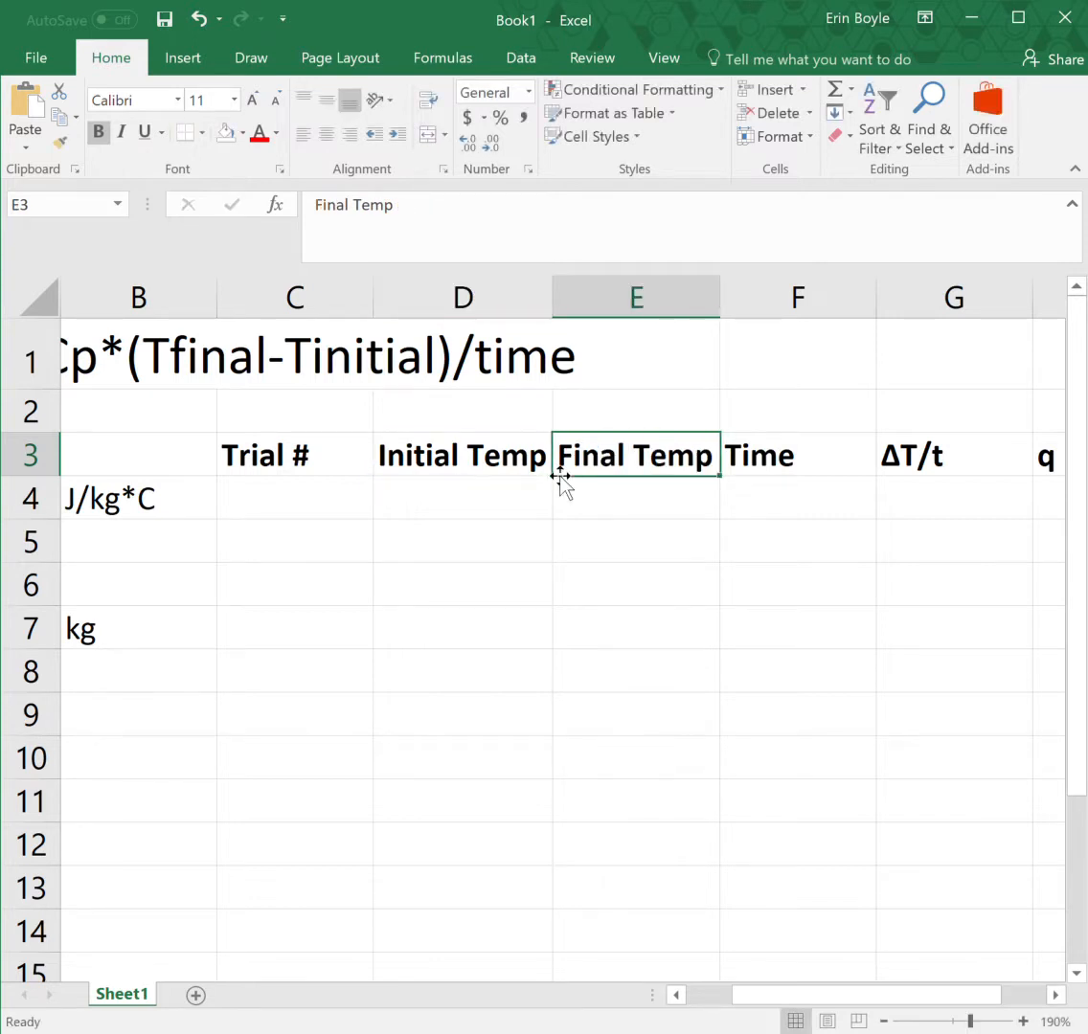
{"action": "double_click", "coordinate": [658, 466]}
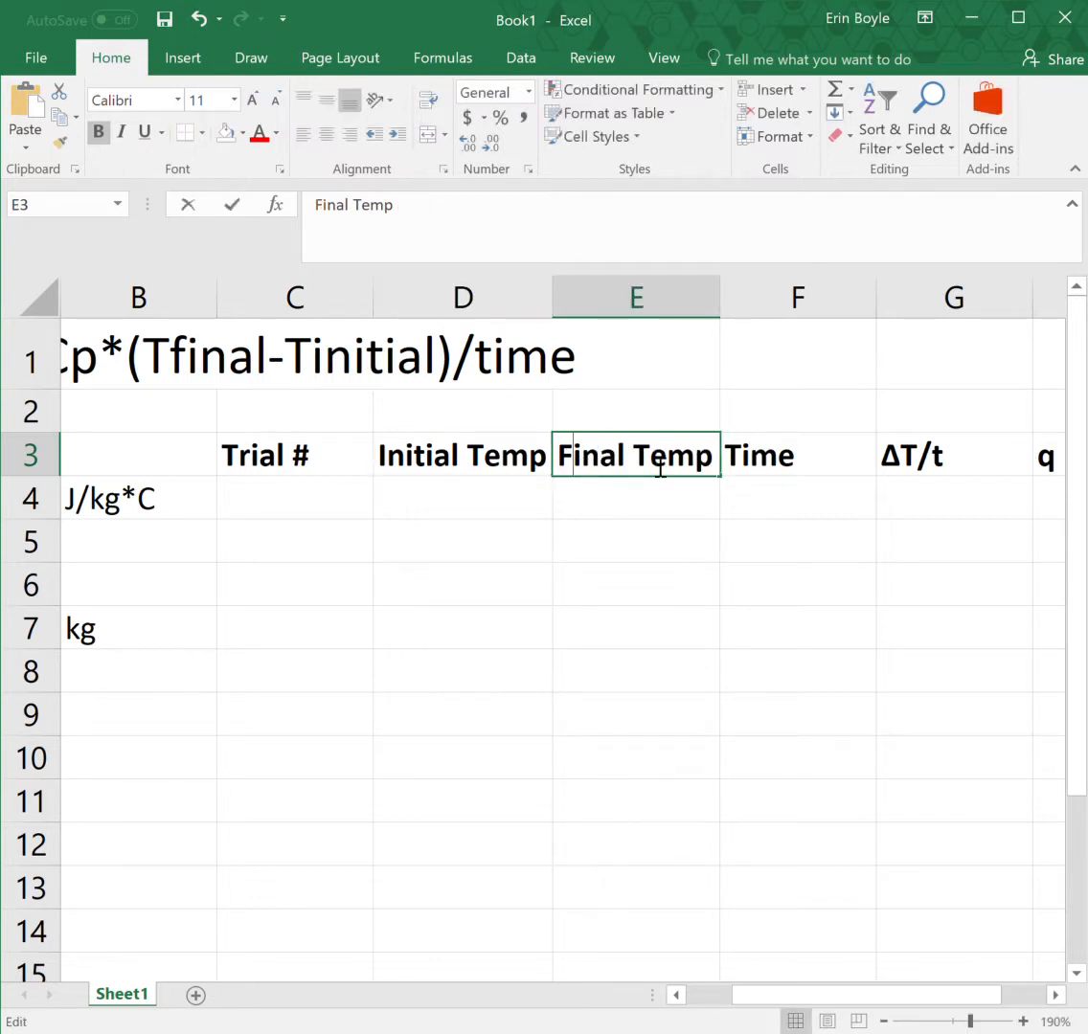
{"action": "type", "text": "(C"}
{"action": "left_click", "coordinate": [736, 479]}
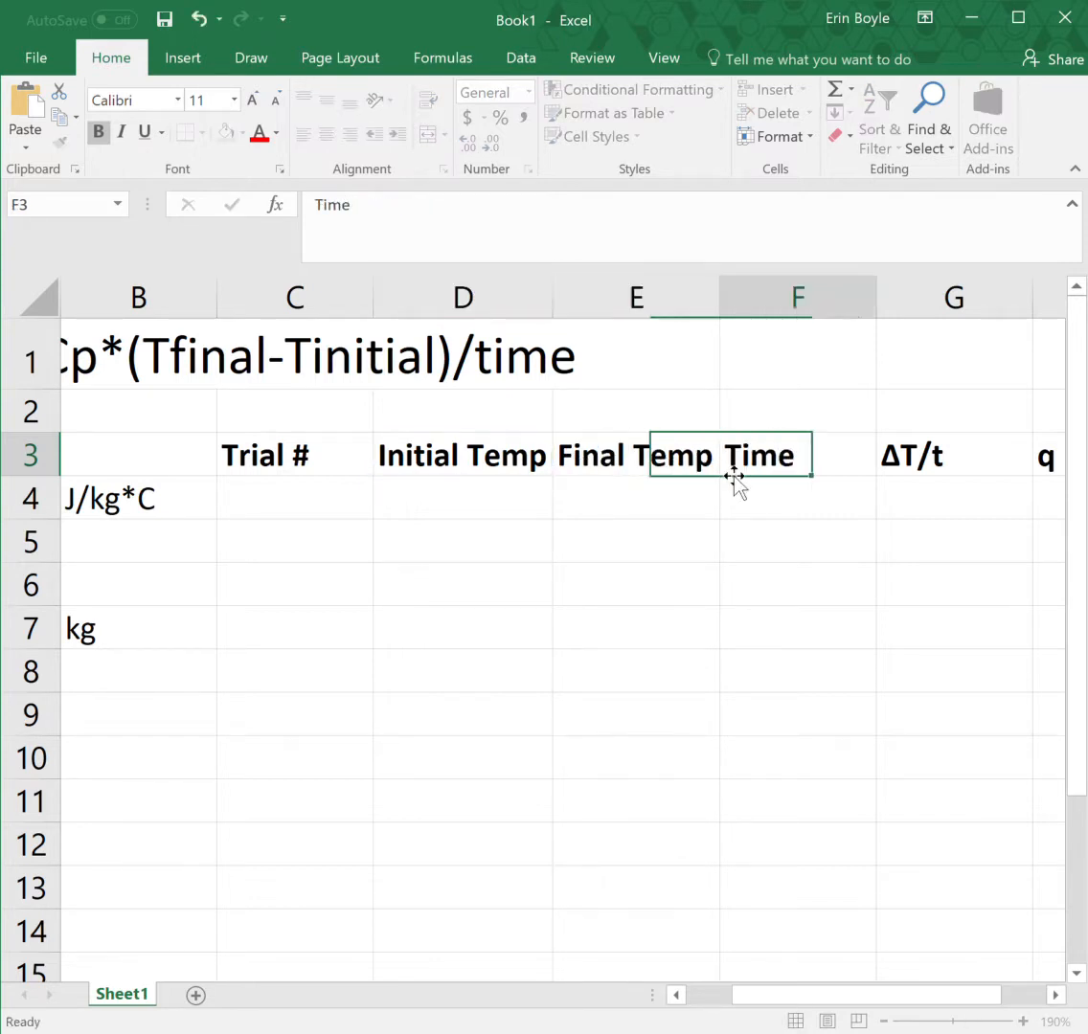
- Append the unit "(s)" to the Time heading in F3 and "(C/s)" to the ΔT/t heading in G3
{"action": "double_click", "coordinate": [825, 466]}
{"action": "type", "text": "(s)"}
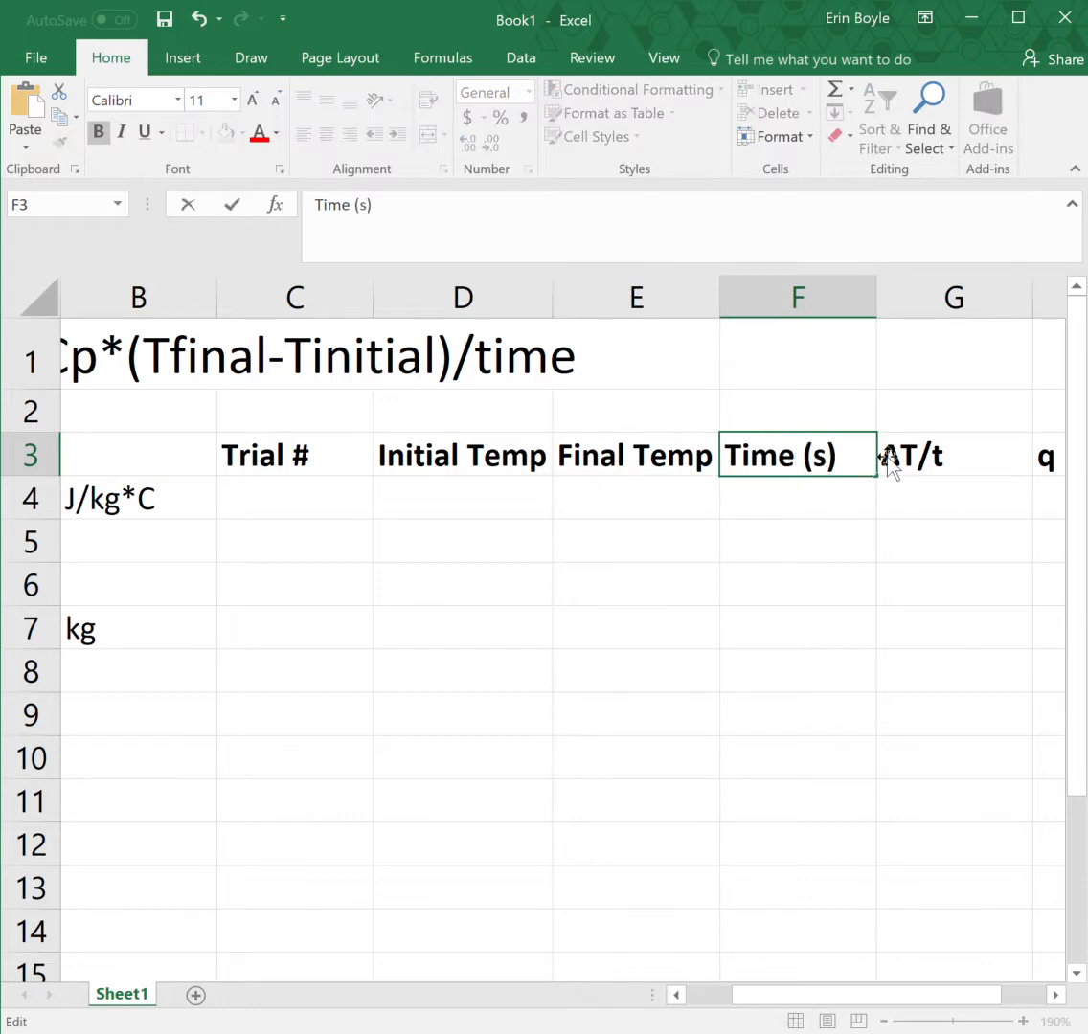
{"action": "left_click", "coordinate": [967, 461]}
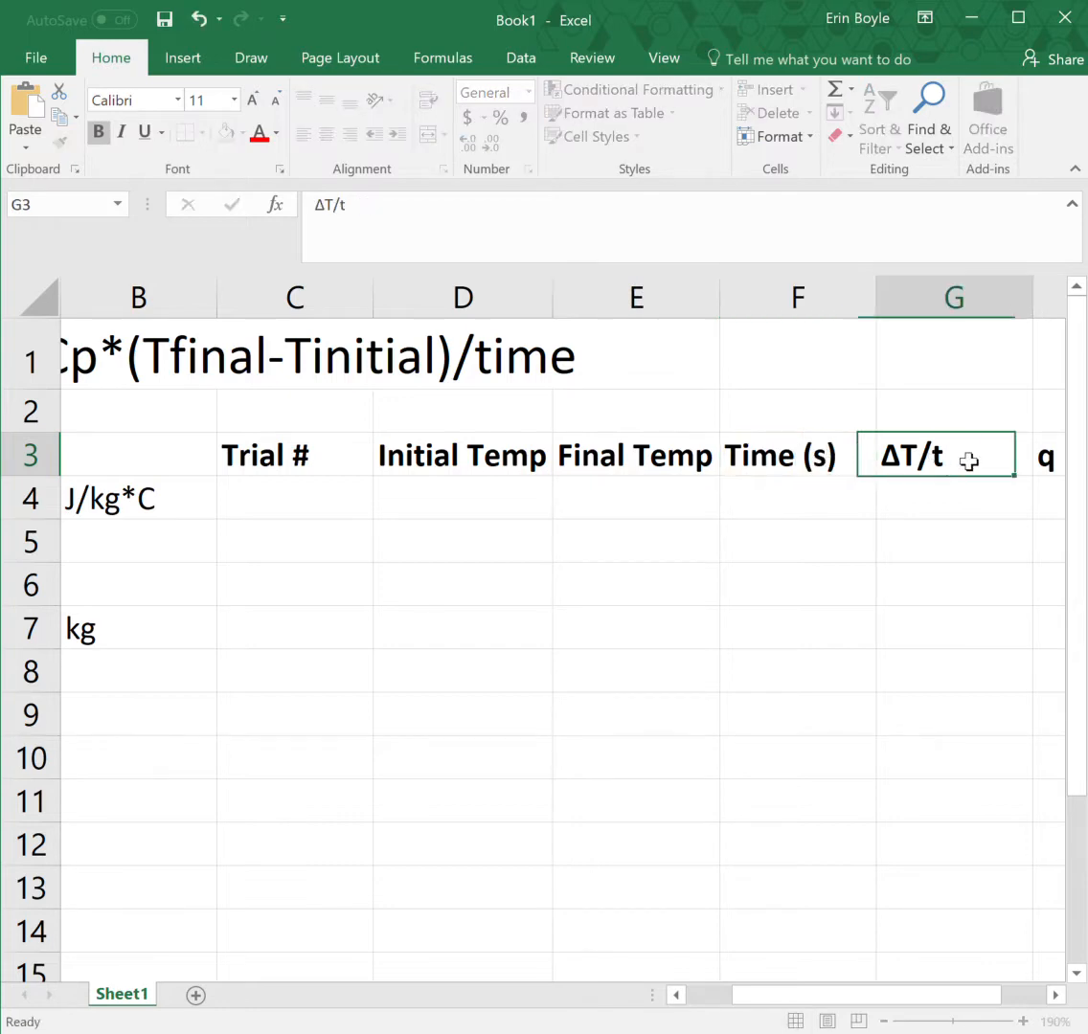
{"action": "double_click", "coordinate": [971, 465]}
{"action": "type", "text": "("}
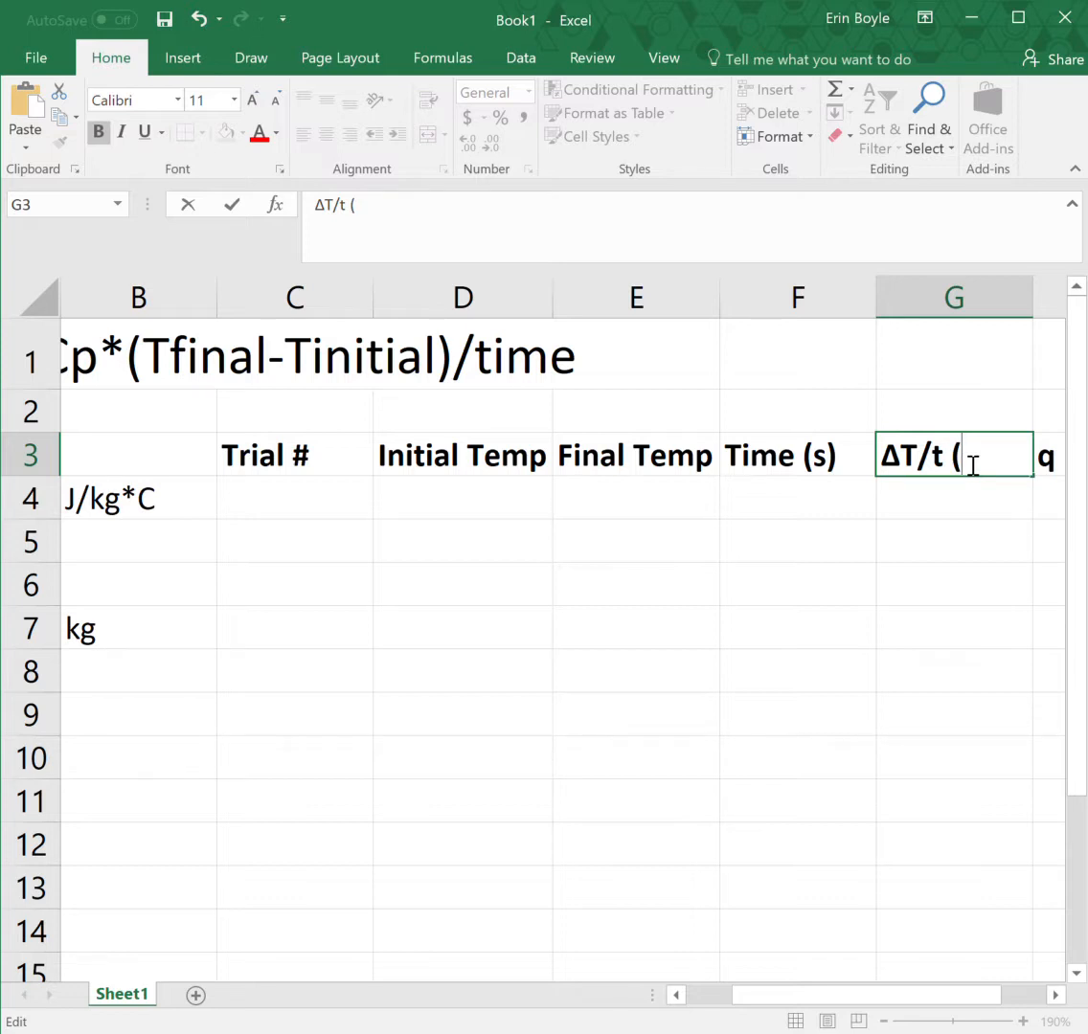
{"action": "type", "text": "C/s)"}
- Append the unit "(Watts)" to the q heading in cell H3
{"action": "left_click", "coordinate": [970, 460]}
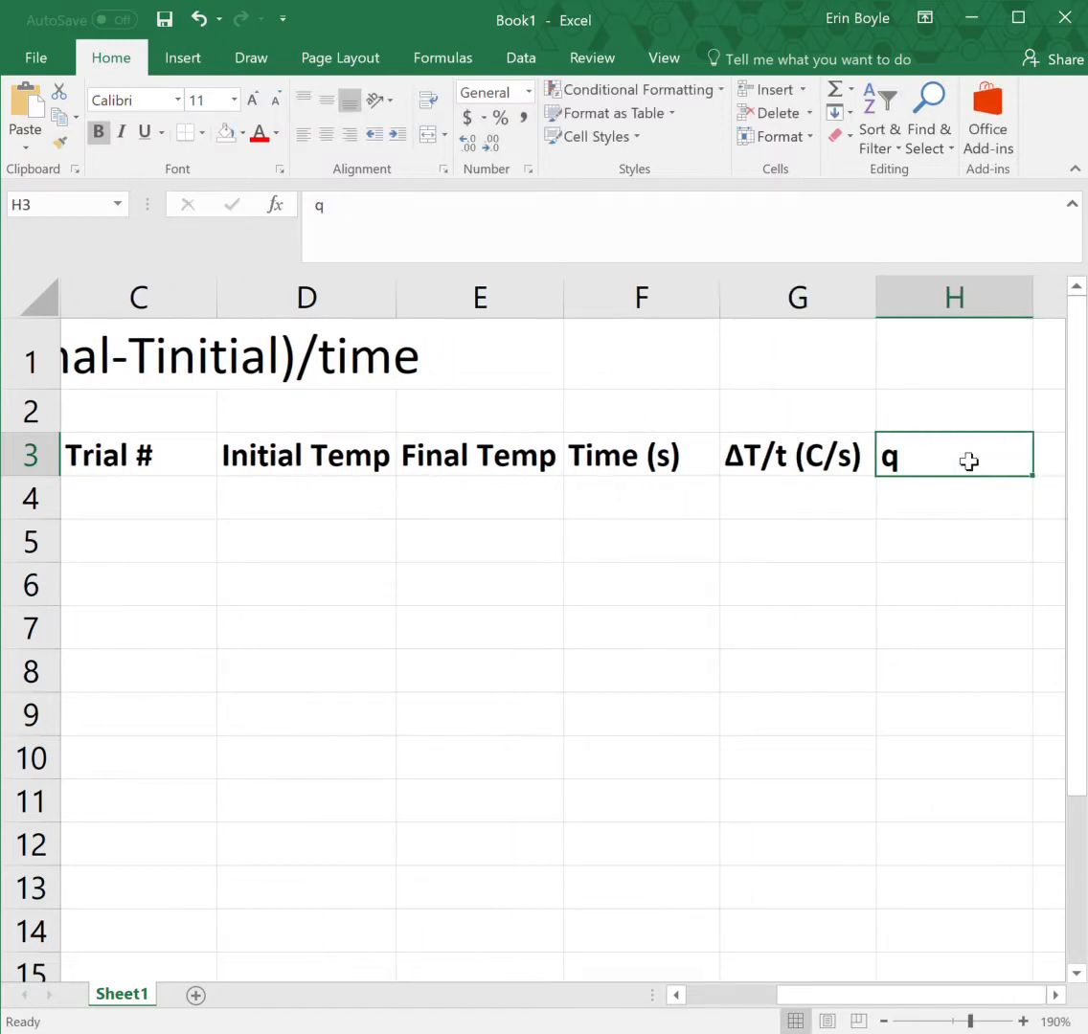
{"action": "double_click", "coordinate": [969, 460]}
{"action": "type", "text": "("}
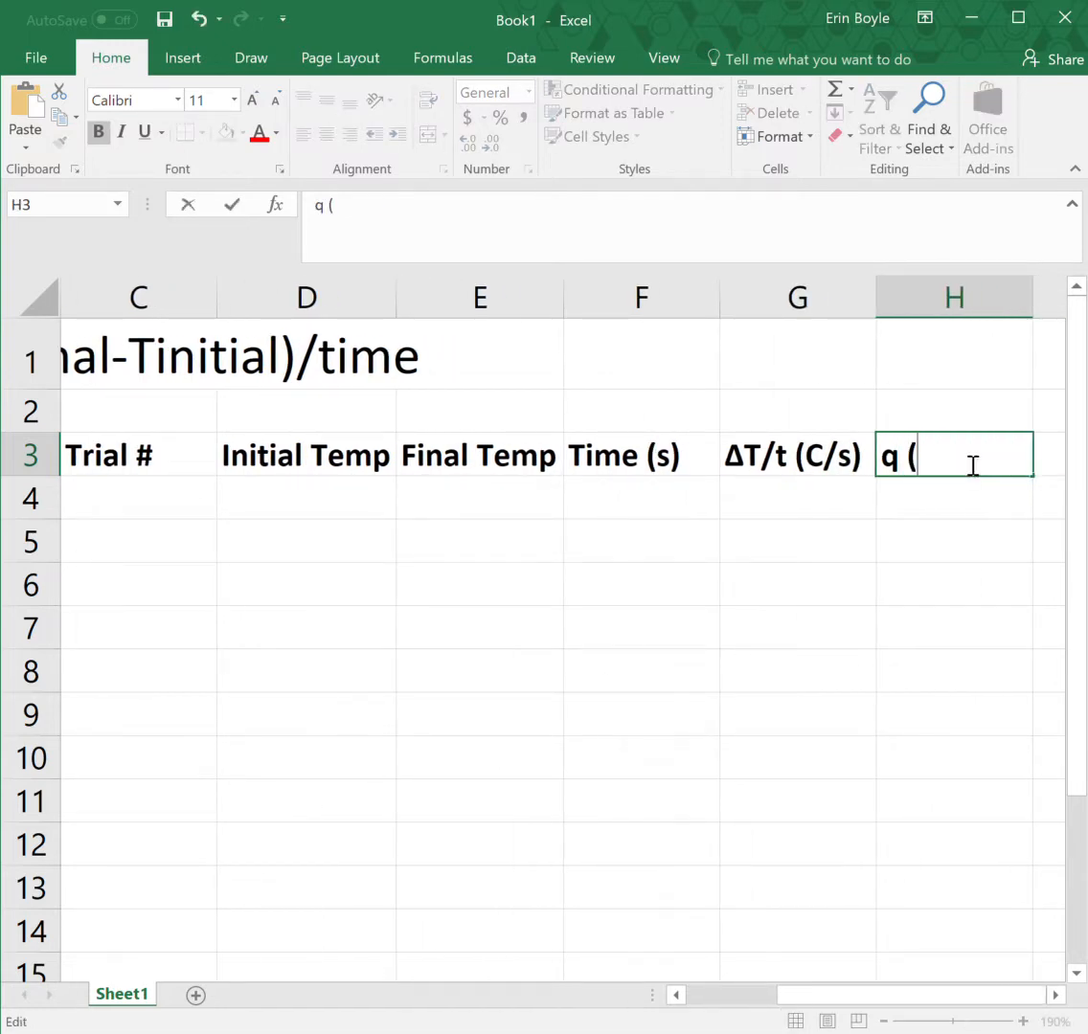
{"action": "type", "text": "Watts)"}
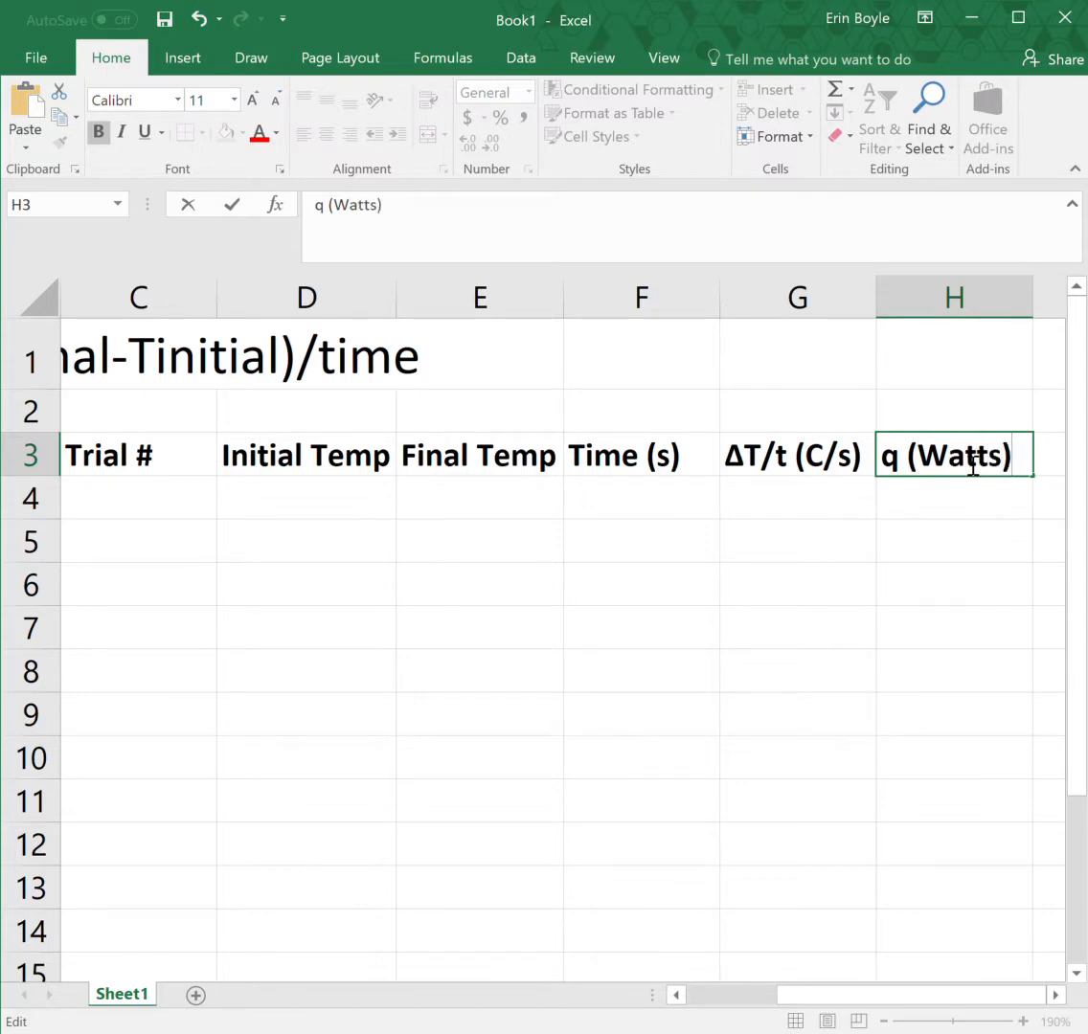
{"action": "key", "text": "Return"}
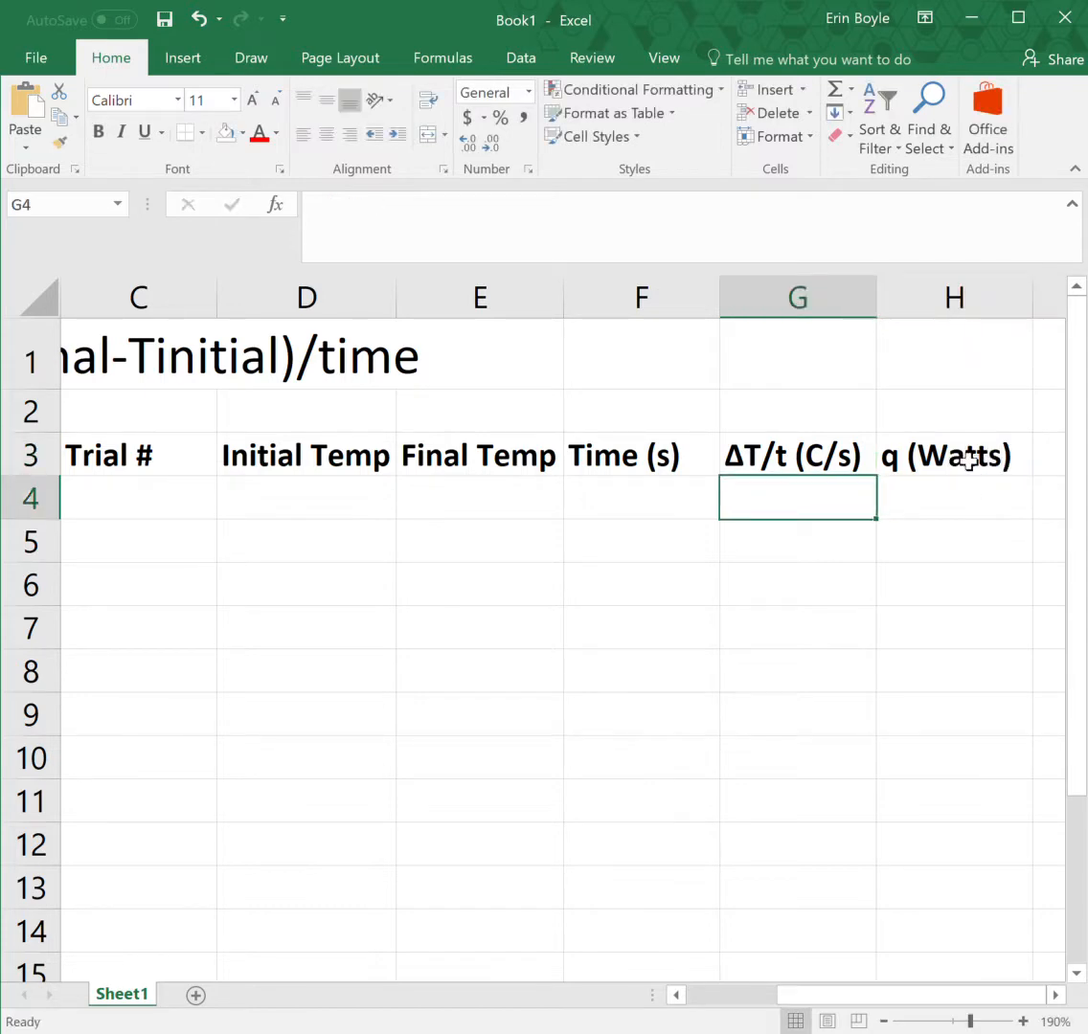
- Number the trials 1, 2, 3 and 4 in cells C4 to C7 under the Trial # heading
{"action": "left_click", "coordinate": [884, 1022]}
{"action": "left_click", "coordinate": [884, 1022]}
{"action": "left_click", "coordinate": [884, 1022]}
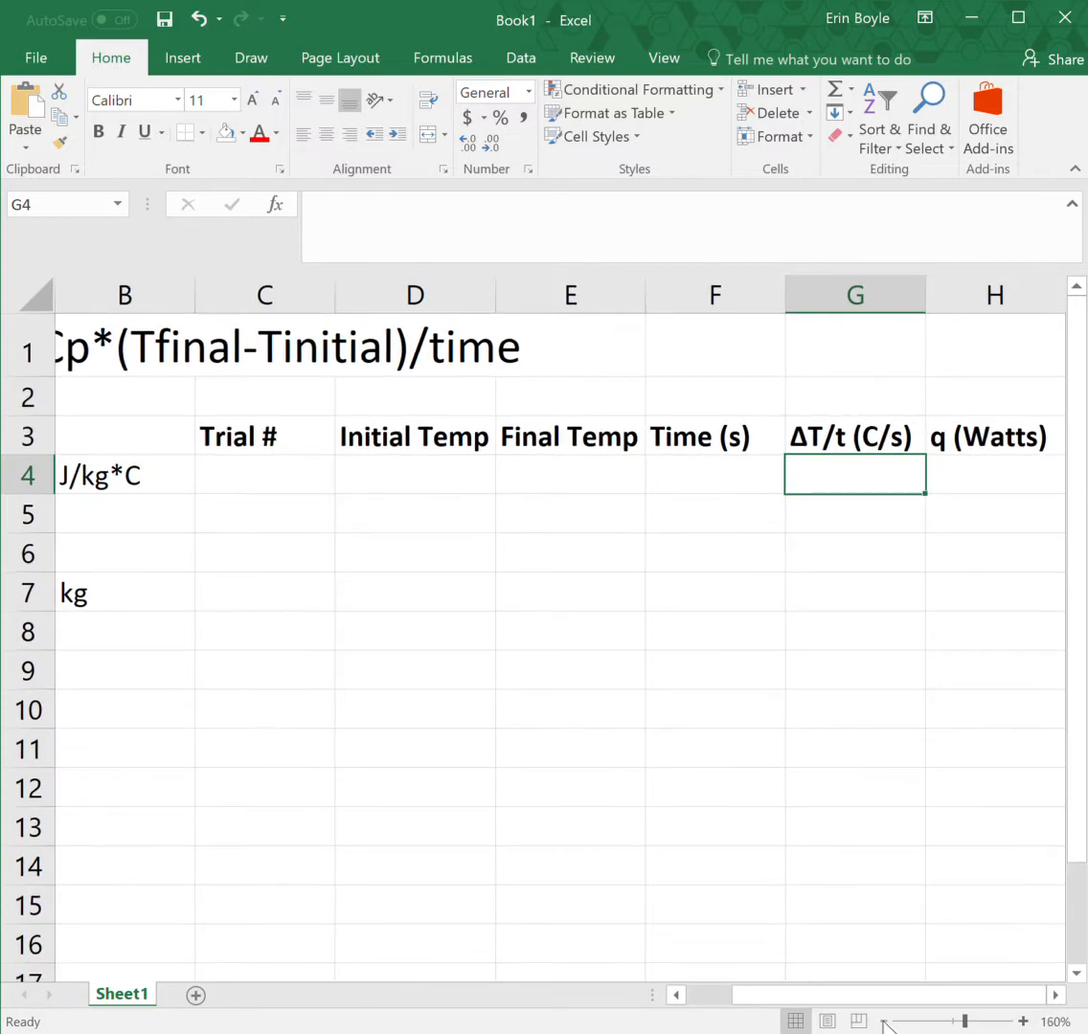
{"action": "left_click", "coordinate": [884, 1022]}
{"action": "left_click", "coordinate": [884, 1022]}
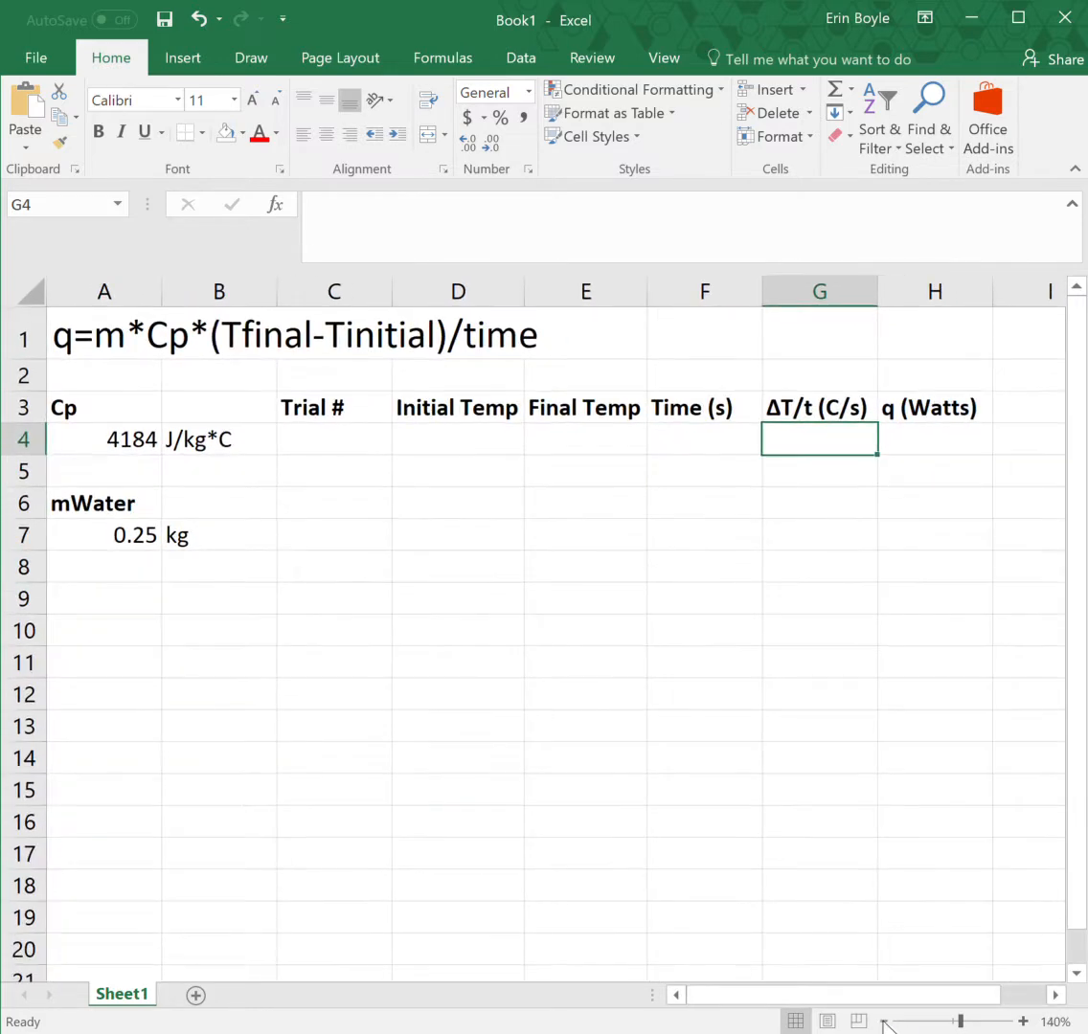
{"action": "left_click", "coordinate": [573, 630]}
{"action": "left_click", "coordinate": [378, 448]}
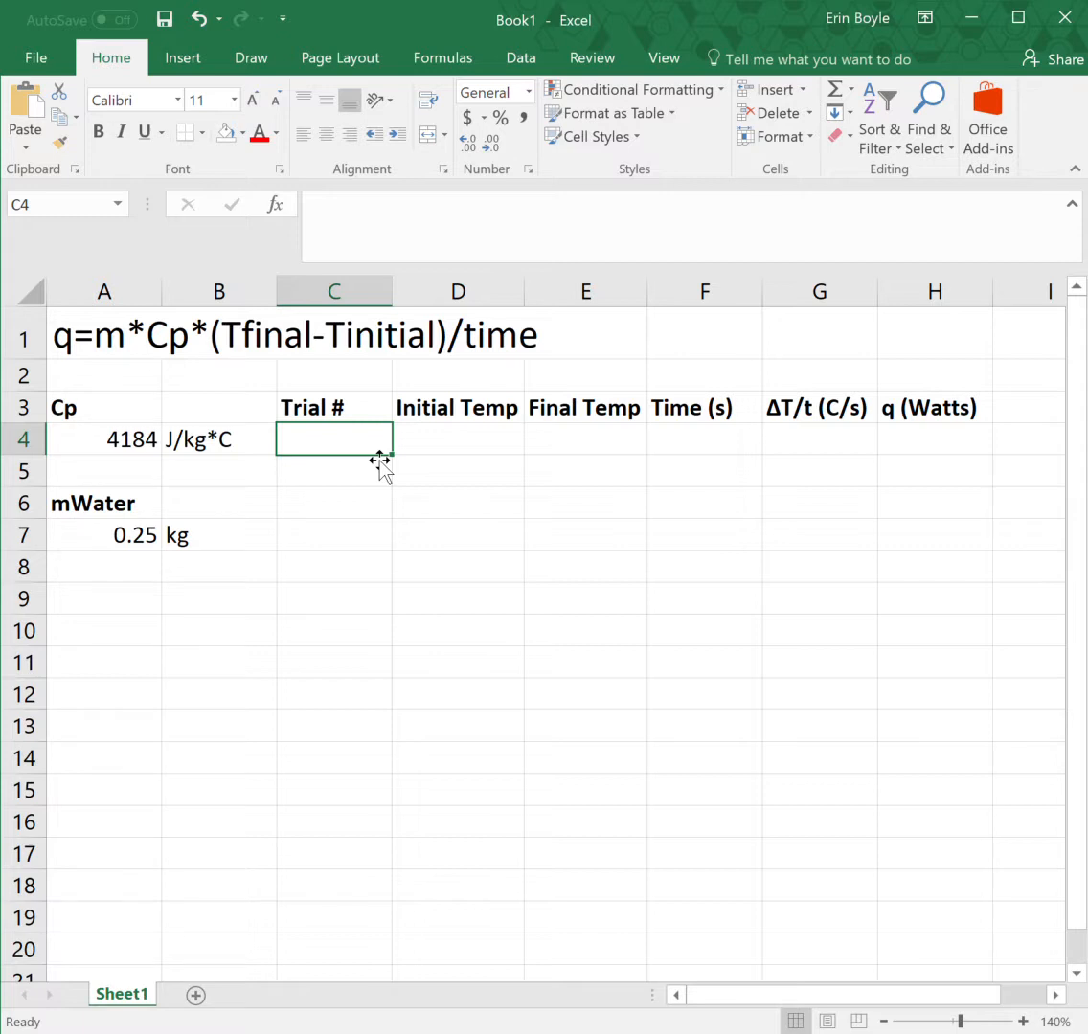
{"action": "type", "text": "1"}
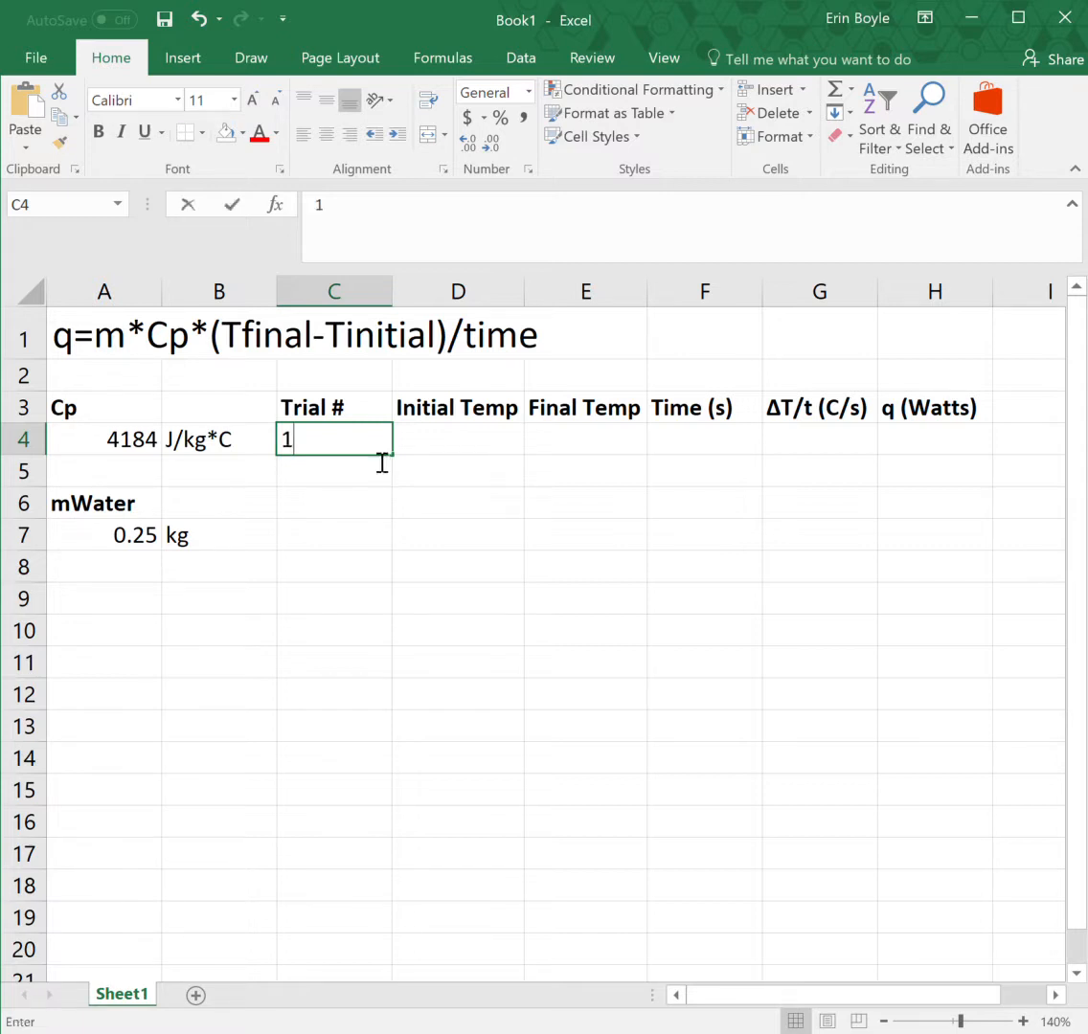
{"action": "key", "text": "Return"}
{"action": "type", "text": "2"}
{"action": "key", "text": "Return"}
{"action": "type", "text": "3"}
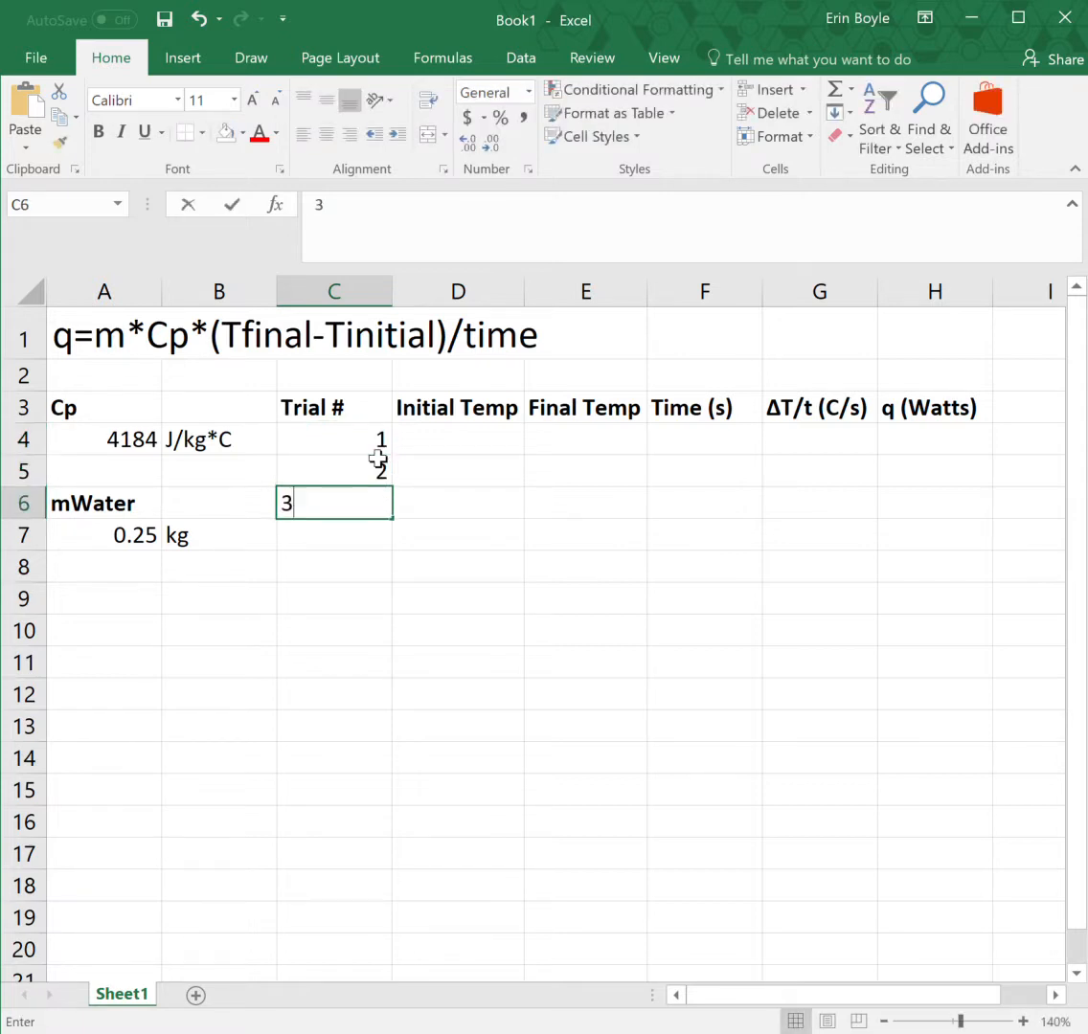
{"action": "key", "text": "Return"}
{"action": "type", "text": "4"}
{"action": "key", "text": "Return"}
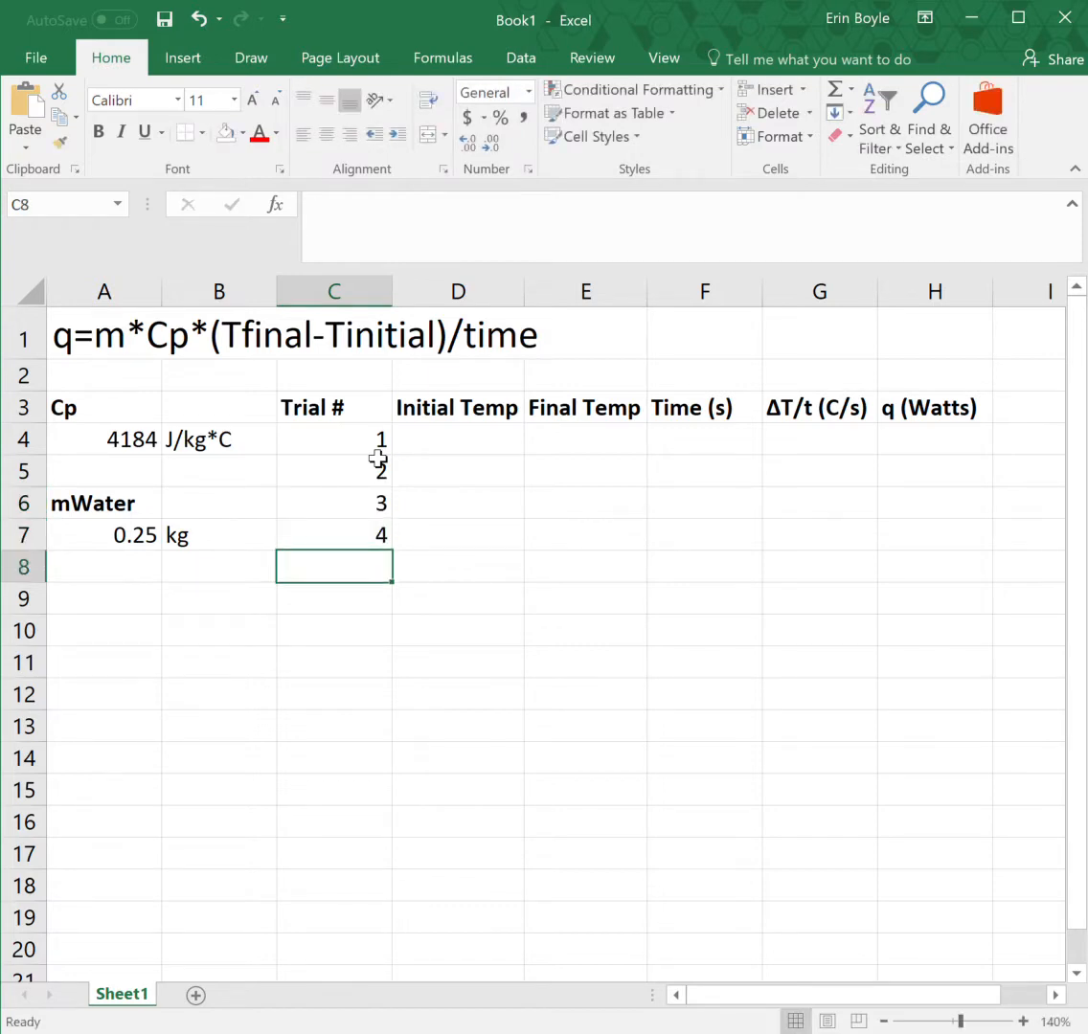
- Enter 25 as trial 1's initial temperature in D4 and autofit columns D and E to their full headings
{"action": "left_click", "coordinate": [484, 443]}
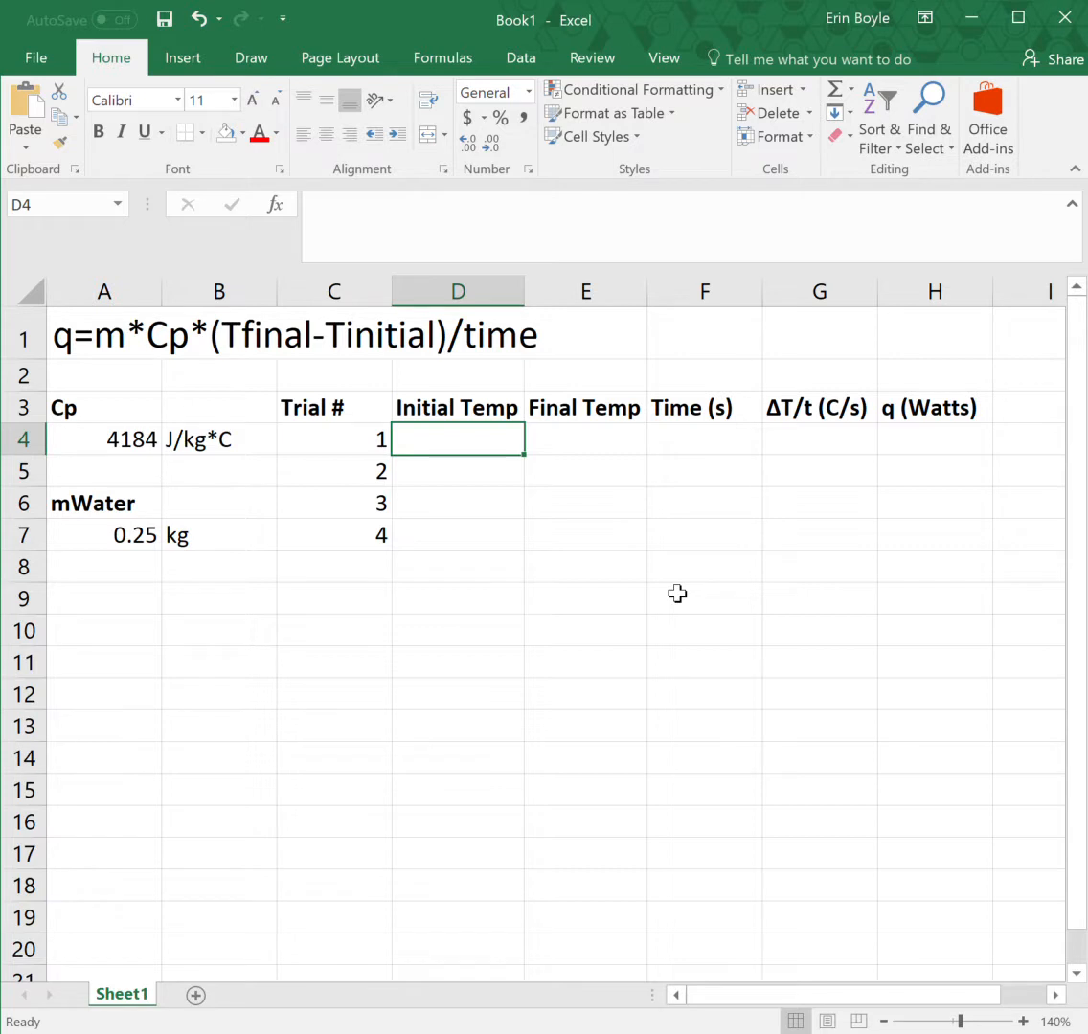
{"action": "type", "text": "25"}
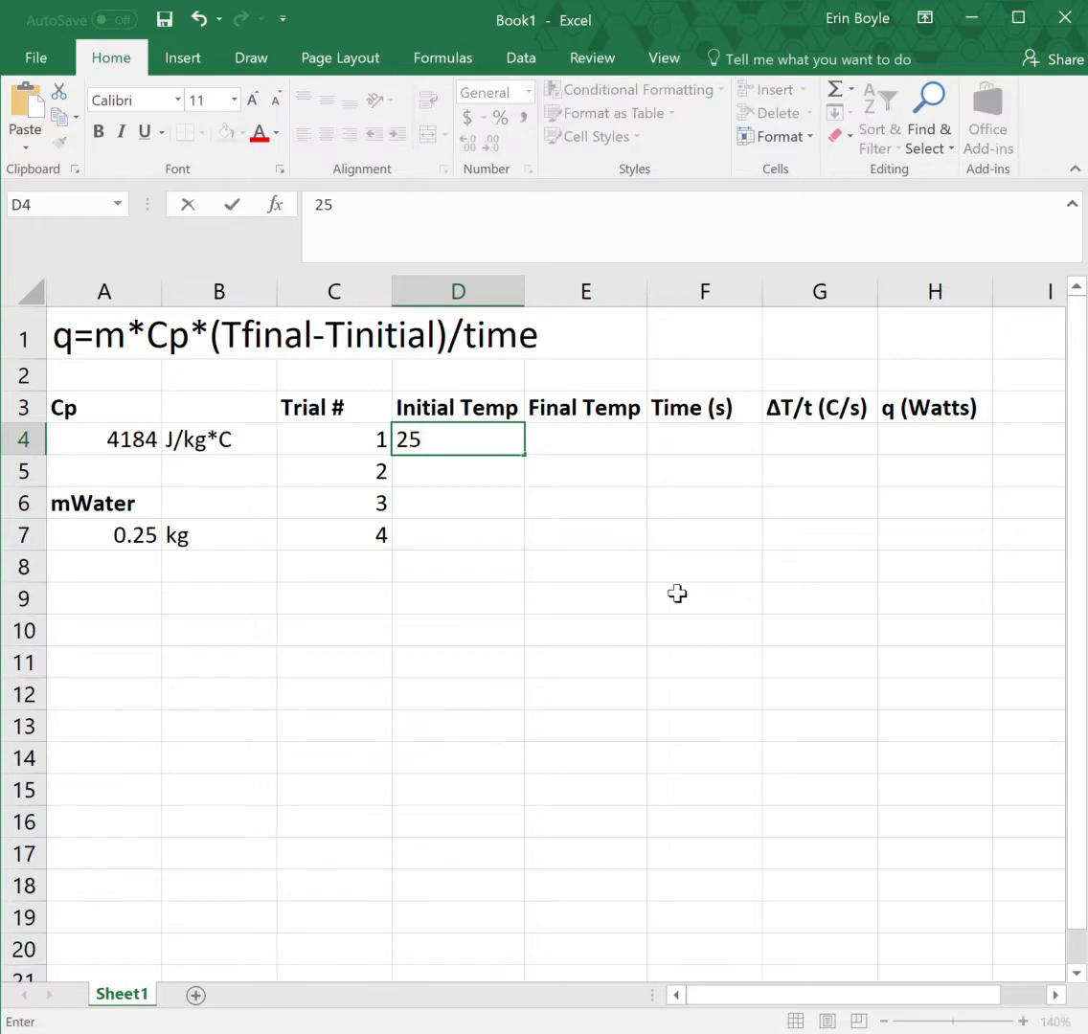
{"action": "key", "text": "Tab"}
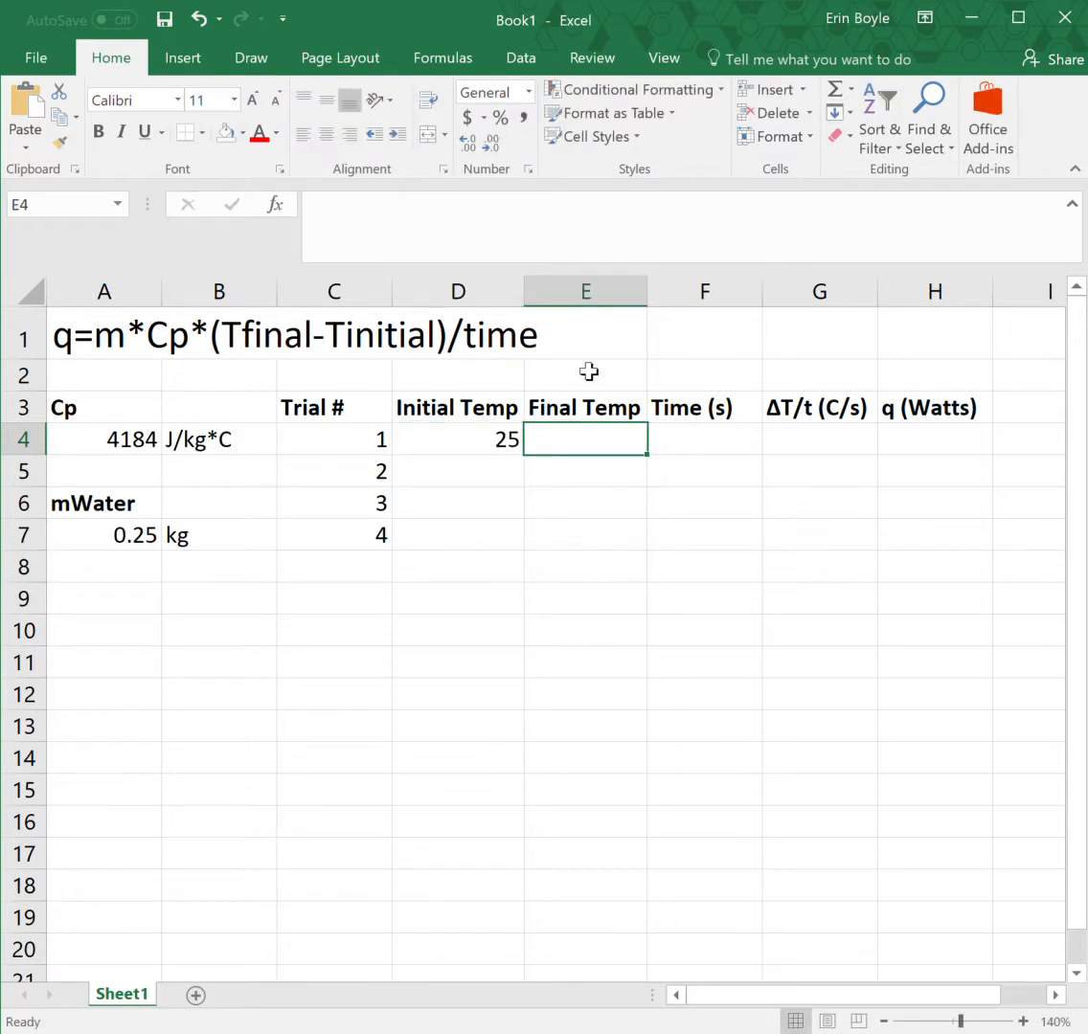
{"action": "double_click", "coordinate": [524, 291]}
{"action": "double_click", "coordinate": [681, 303]}
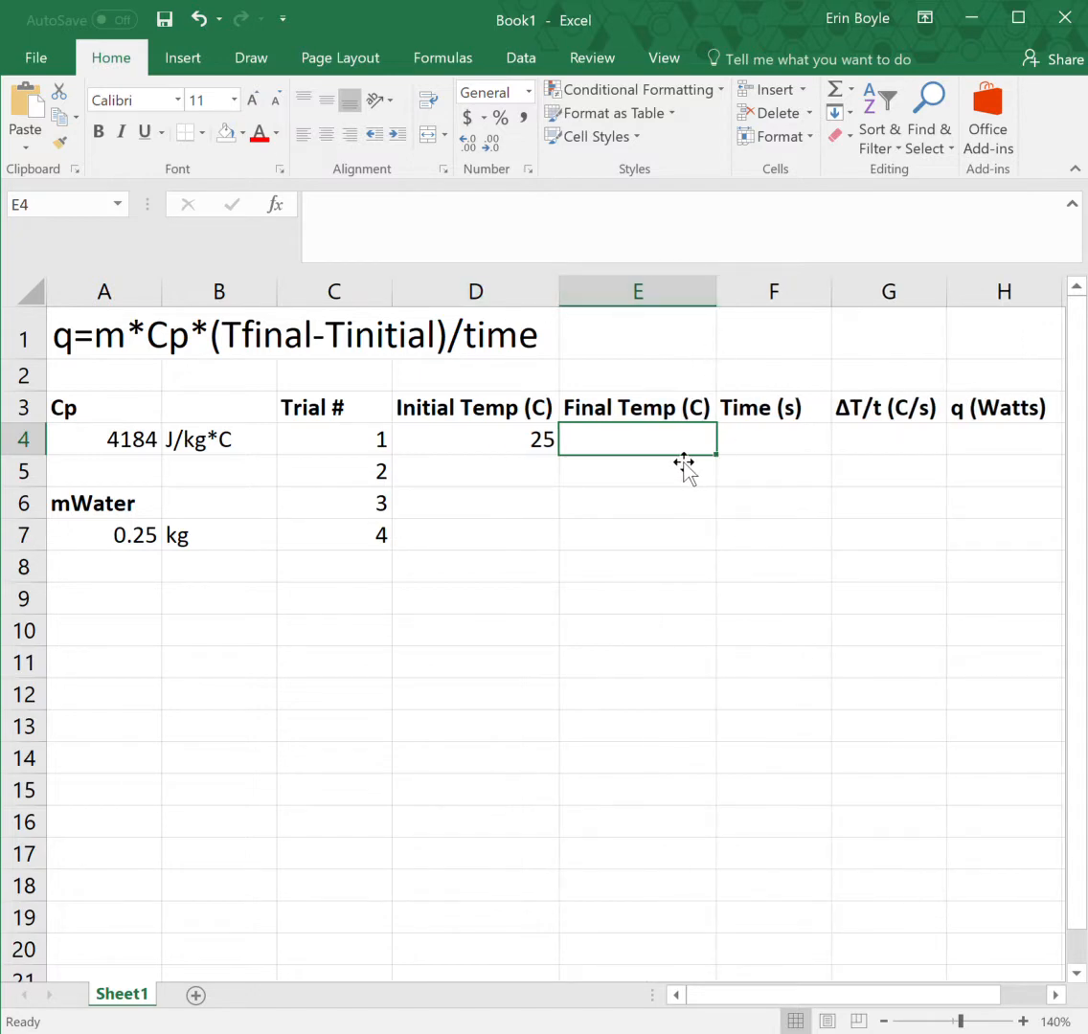
- Enter trial 1's final temperature 50.2 in cell E4 and its time 45 in cell F4
{"action": "type", "text": "50.2"}
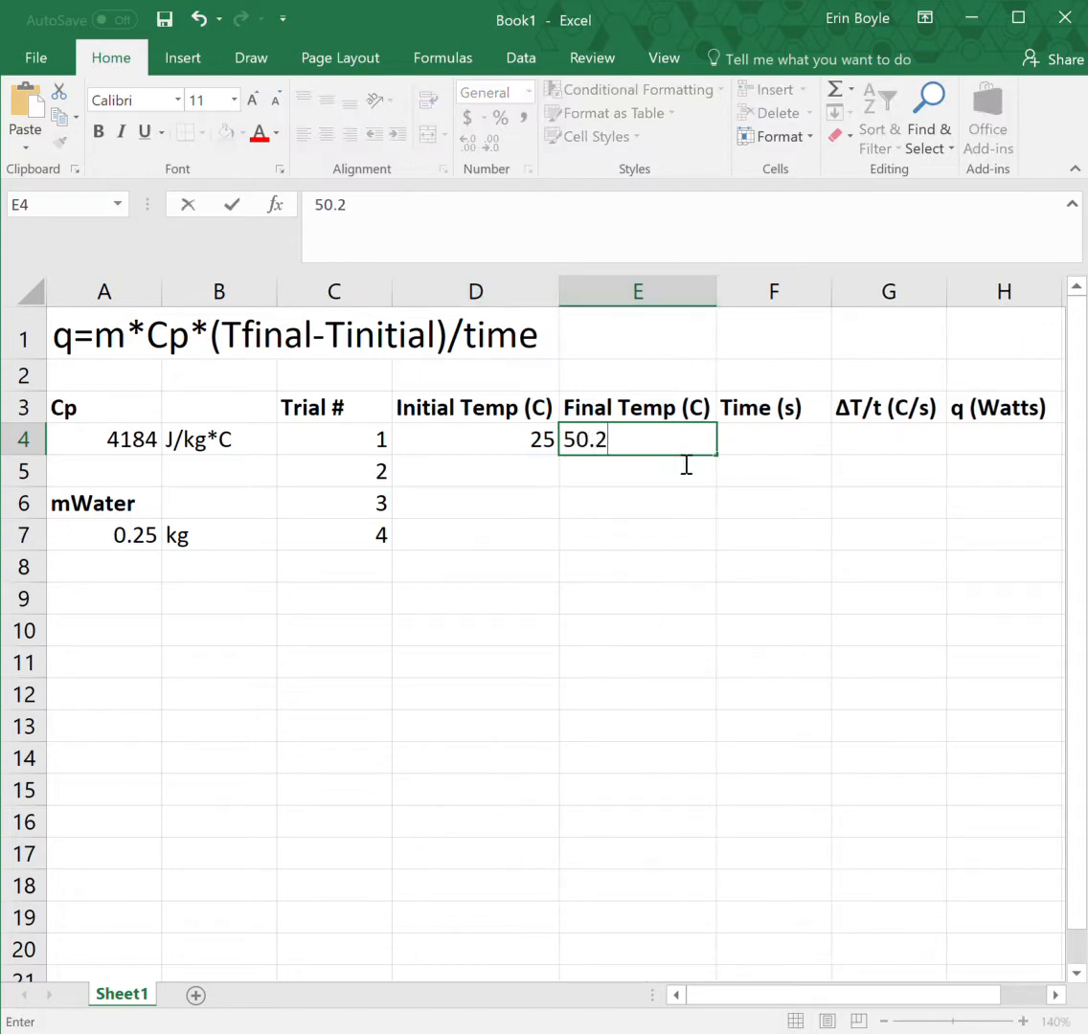
{"action": "key", "text": "Tab"}
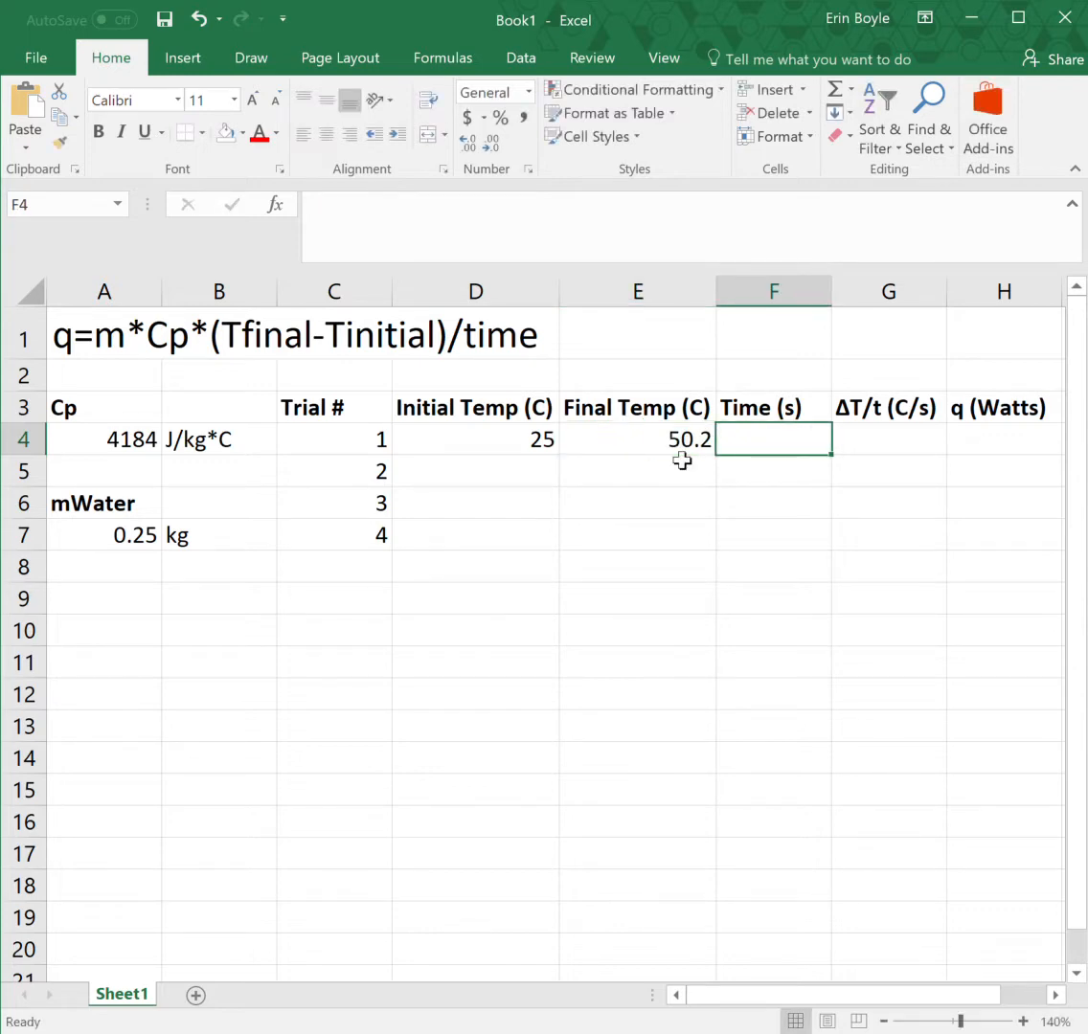
{"action": "type", "text": "45"}
{"action": "key", "text": "Return"}
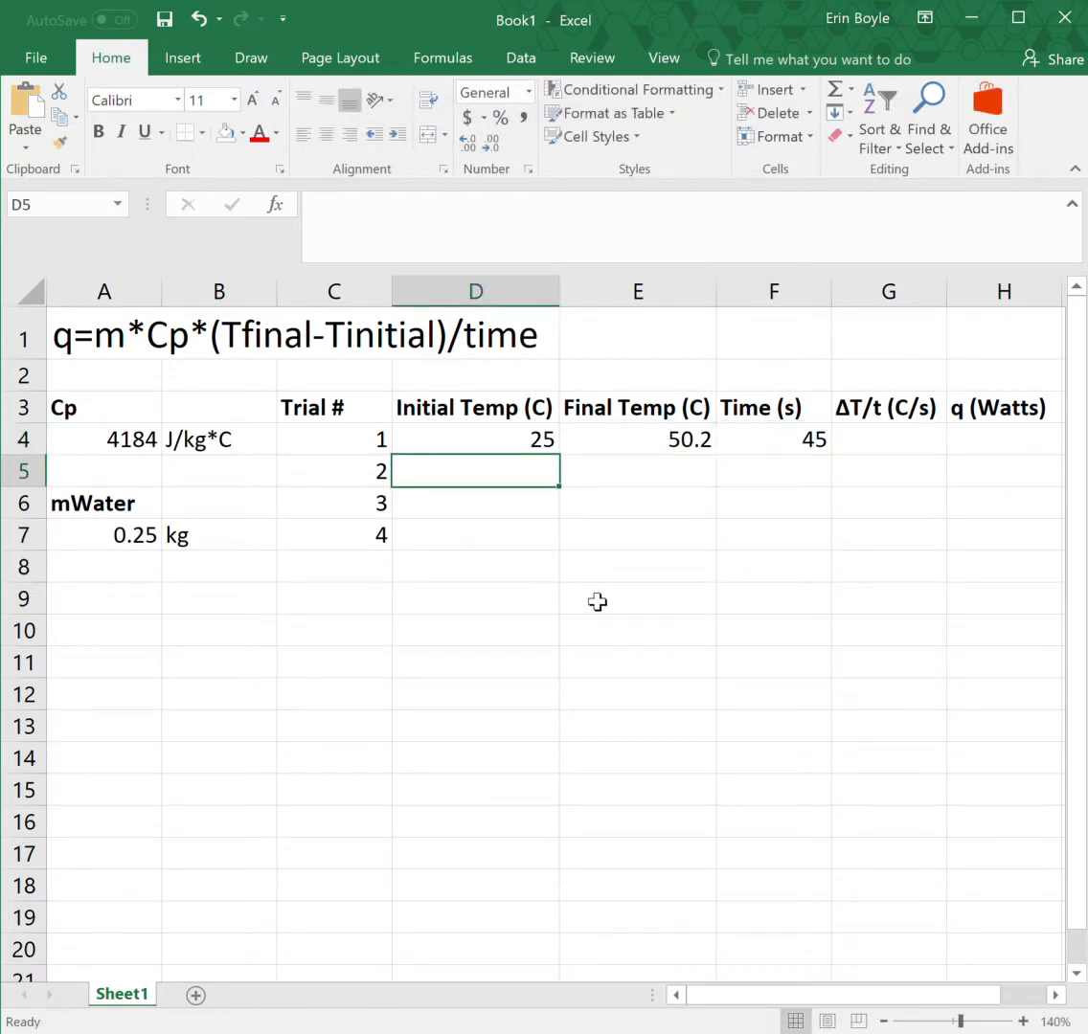
- Enter trial 2's initial temperature 26.2, final temperature 48.8 and time 40 in cells D5 to F5
{"action": "type", "text": "26.2"}
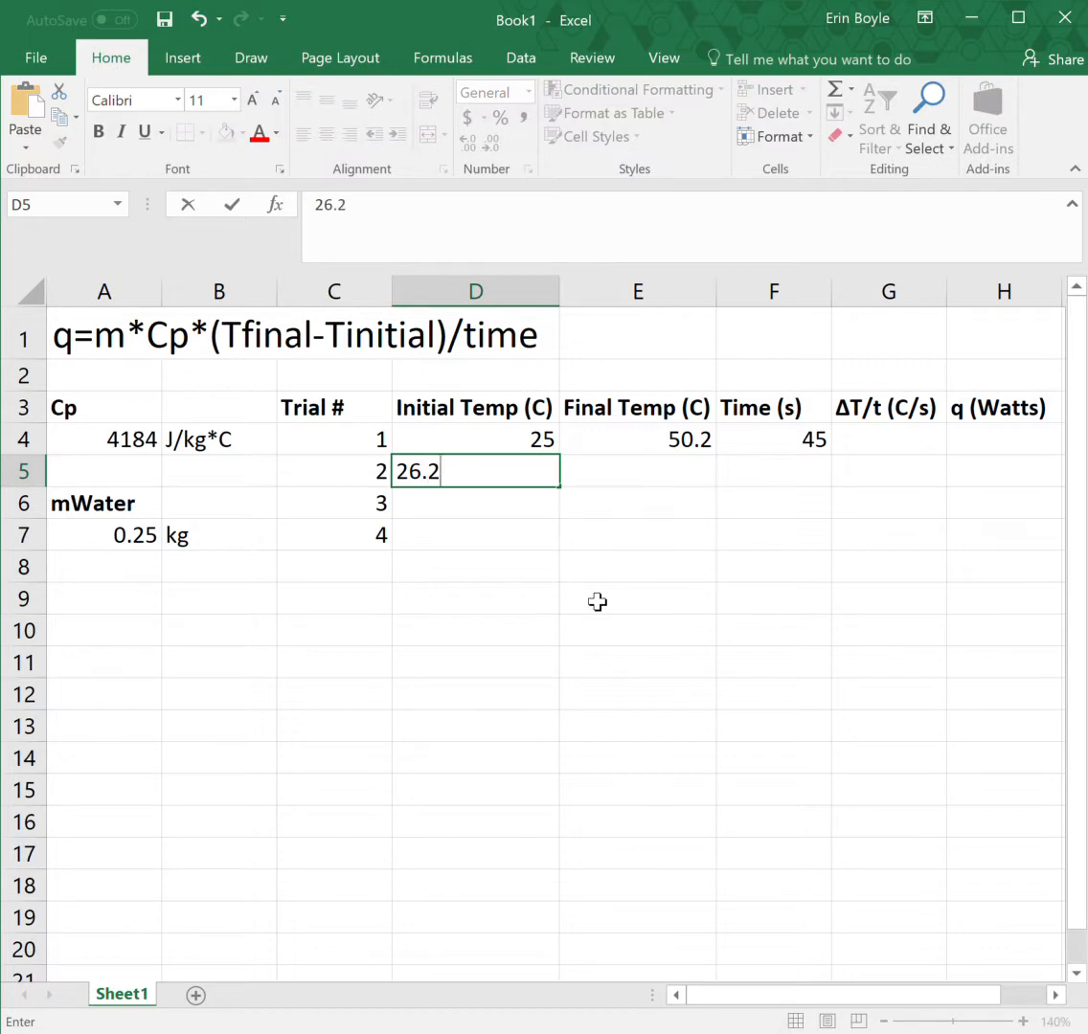
{"action": "key", "text": "Tab"}
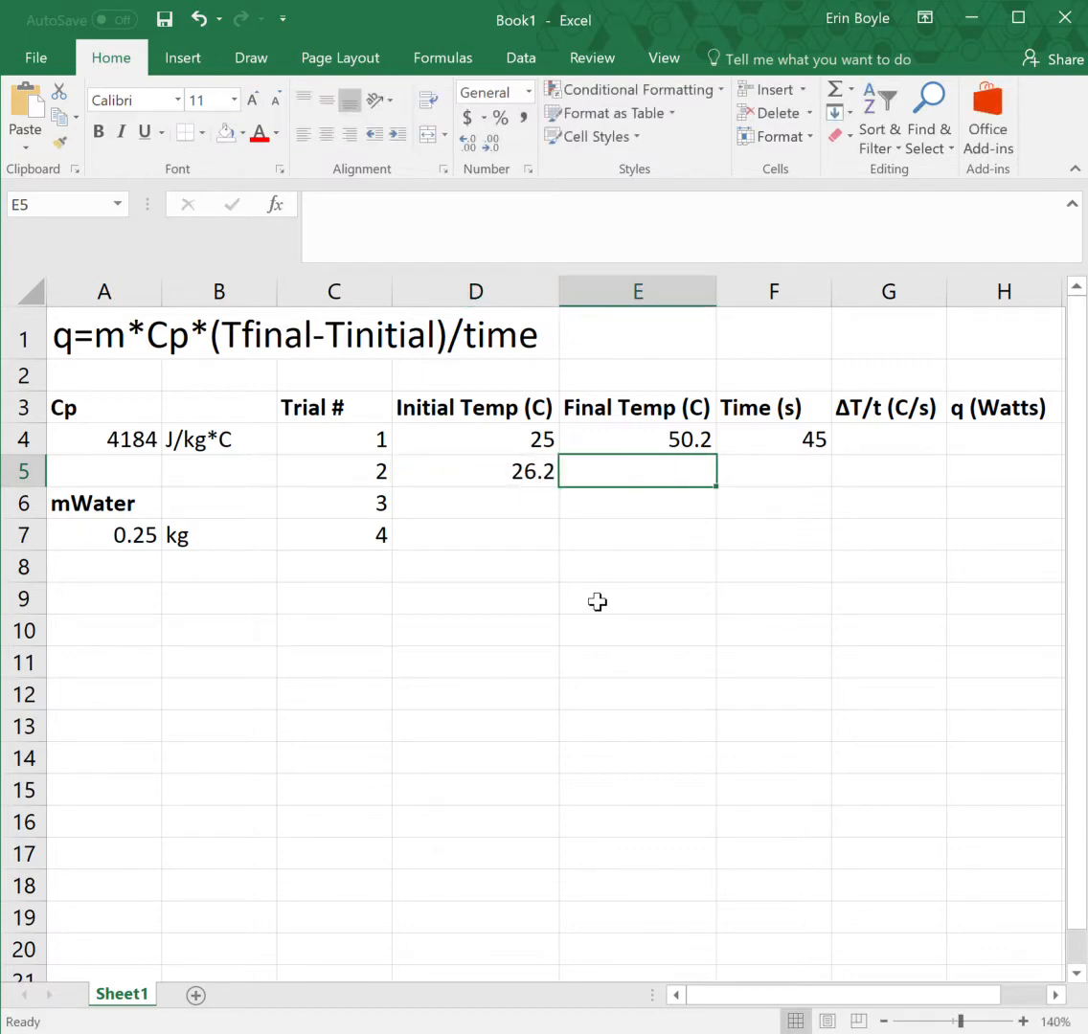
{"action": "type", "text": "48.8"}
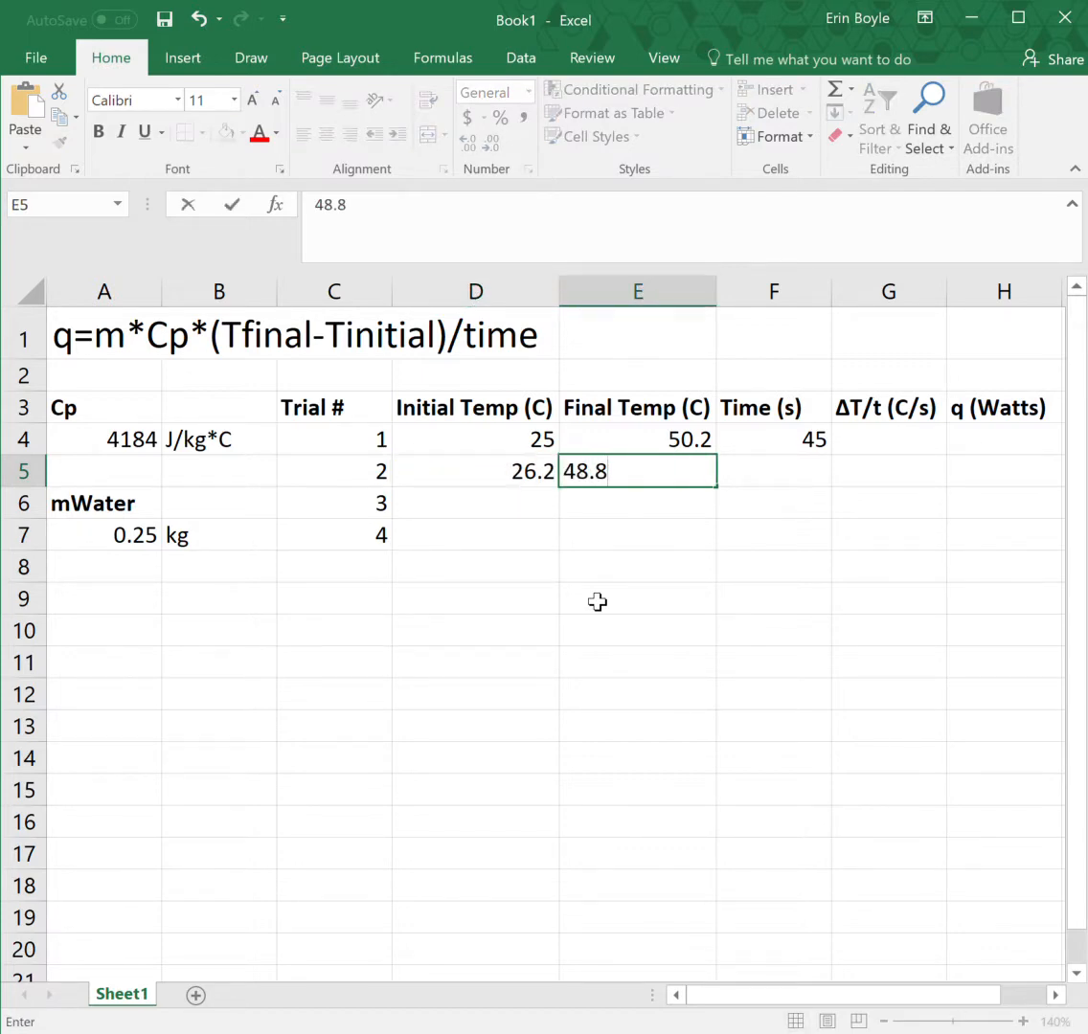
{"action": "key", "text": "Tab"}
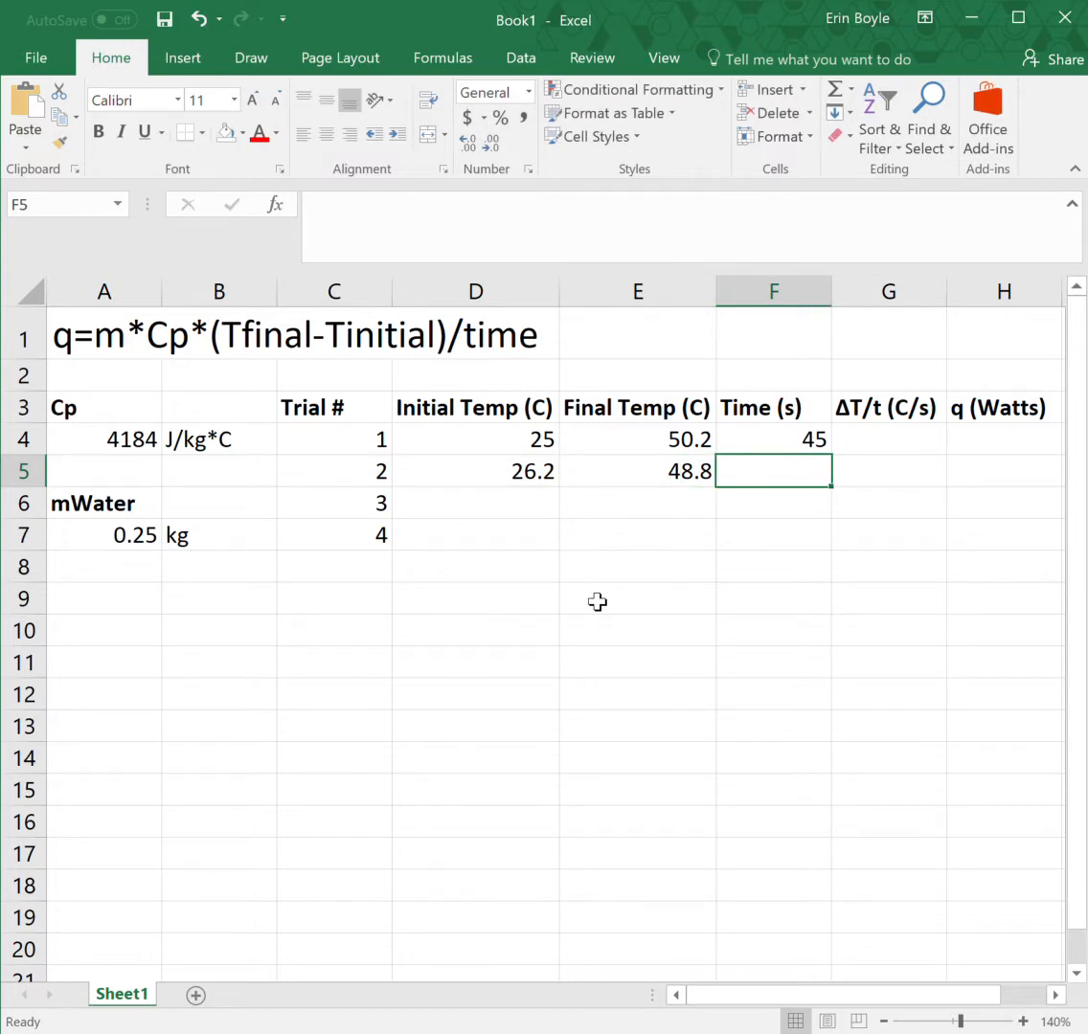
{"action": "type", "text": "40"}
{"action": "key", "text": "Return"}
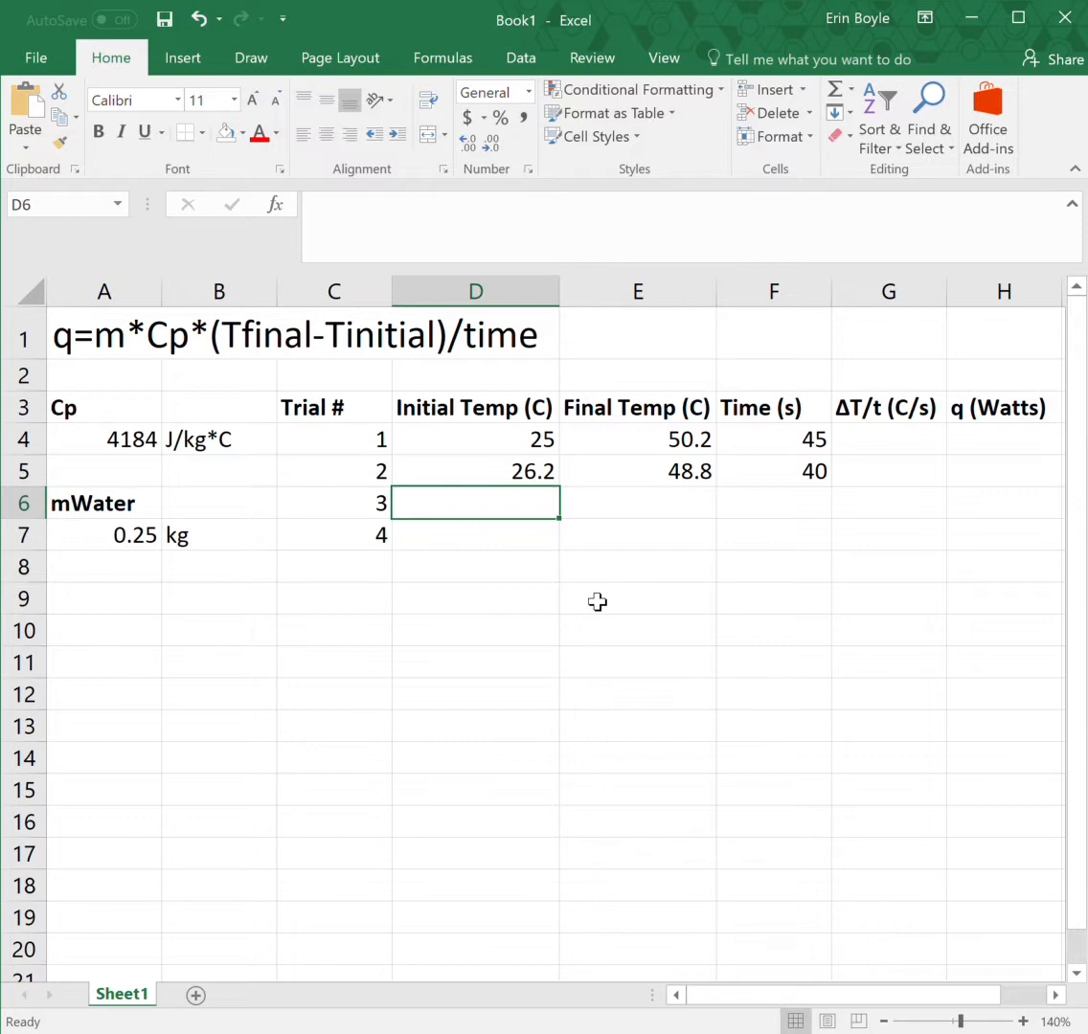
- Enter trial 3's initial temperature 23.8, final temperature 41.8 and time 30 in cells D6 to F6
{"action": "type", "text": "23.8"}
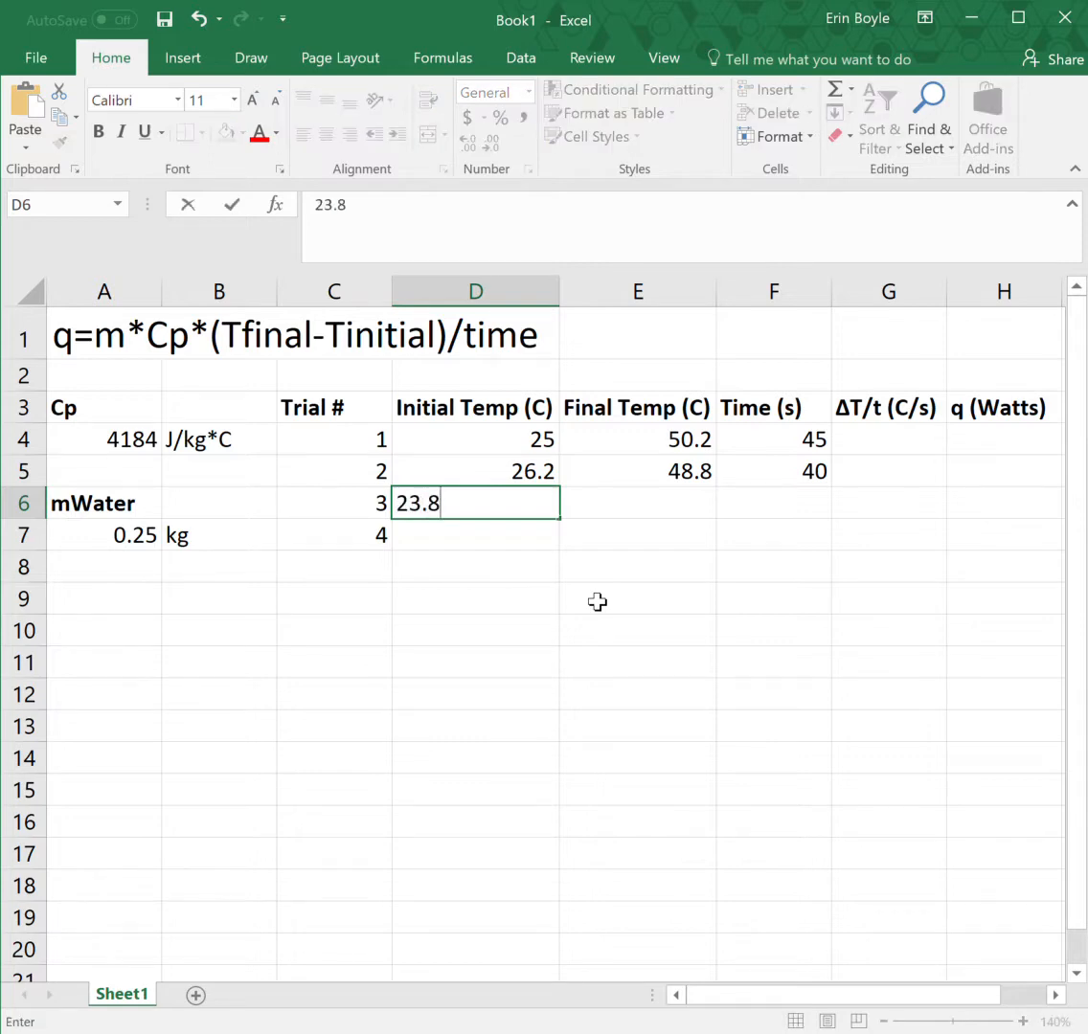
{"action": "key", "text": "Tab"}
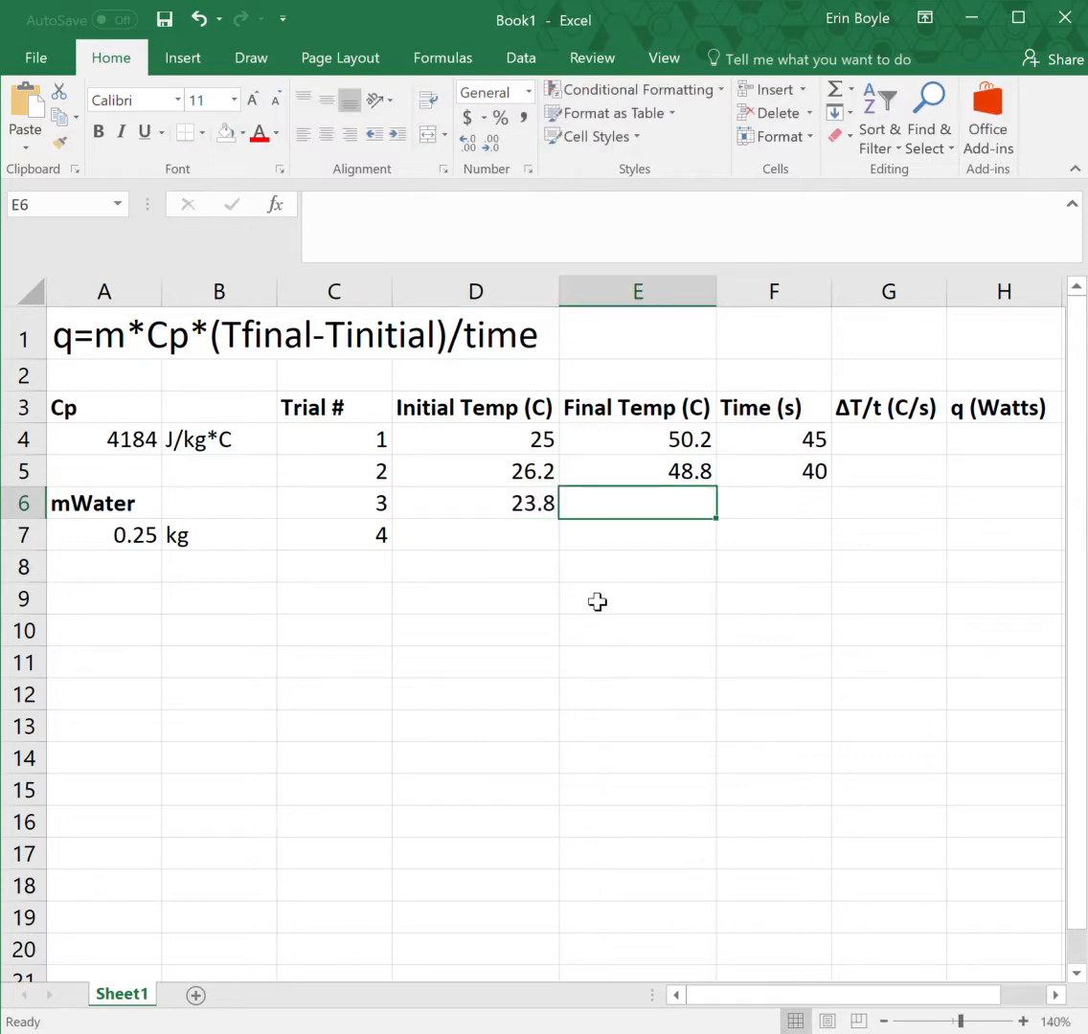
{"action": "type", "text": "41.8"}
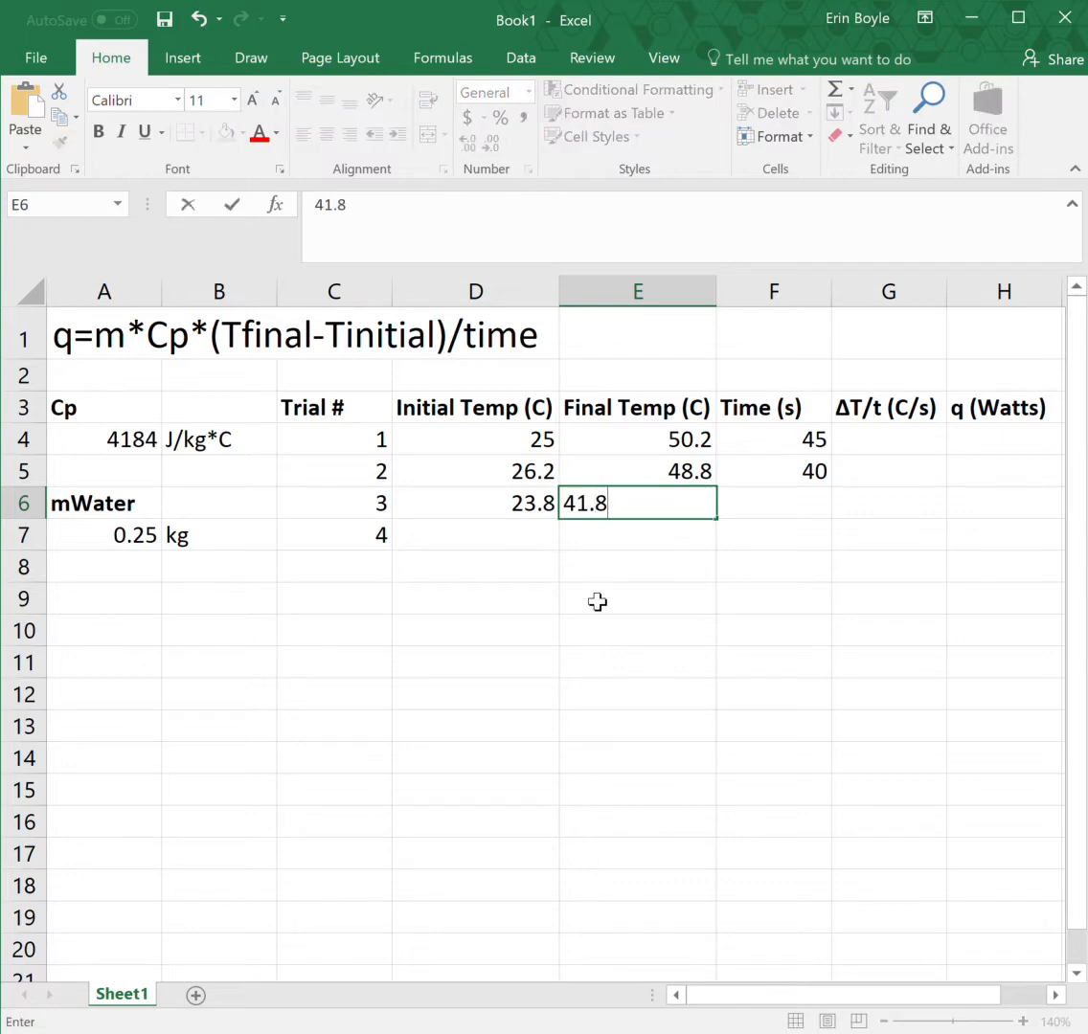
{"action": "key", "text": "Tab"}
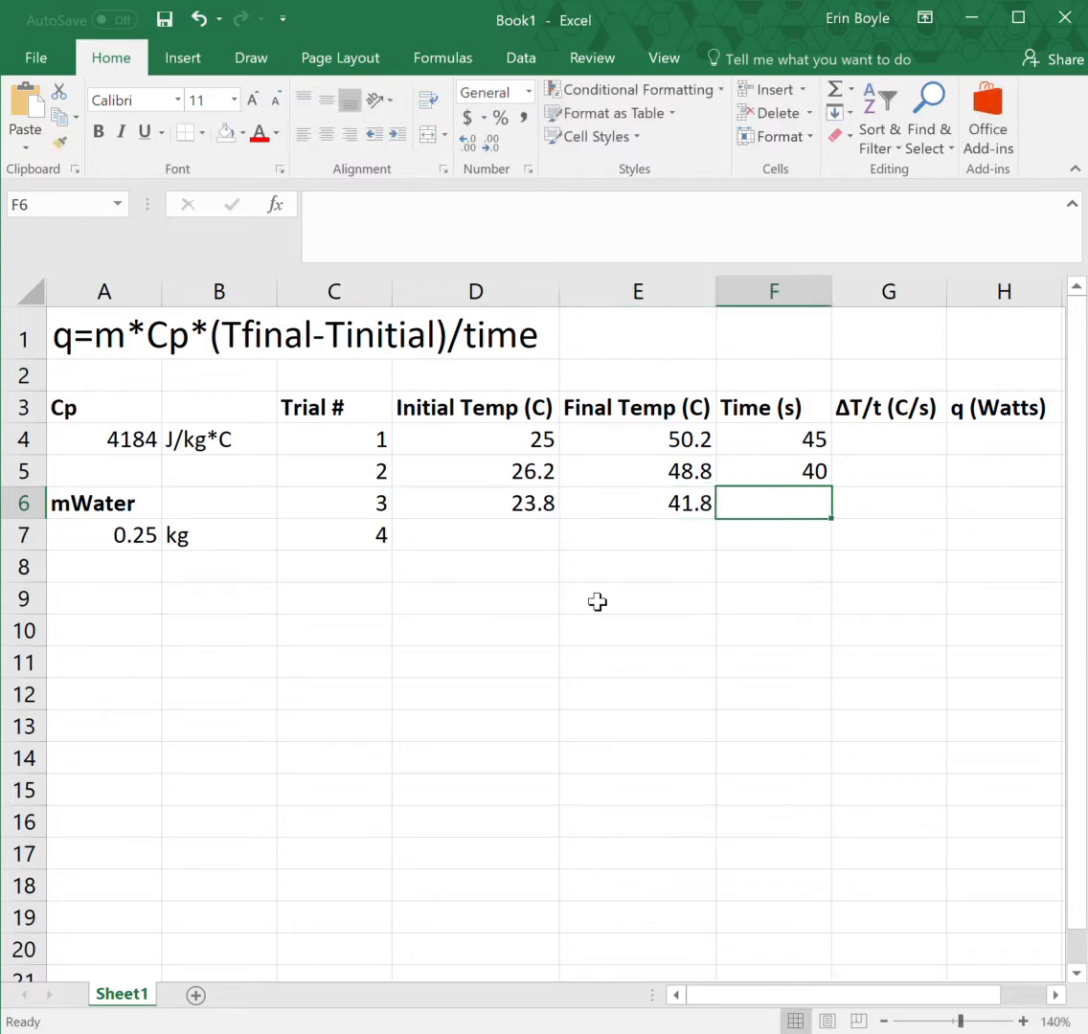
{"action": "type", "text": "30"}
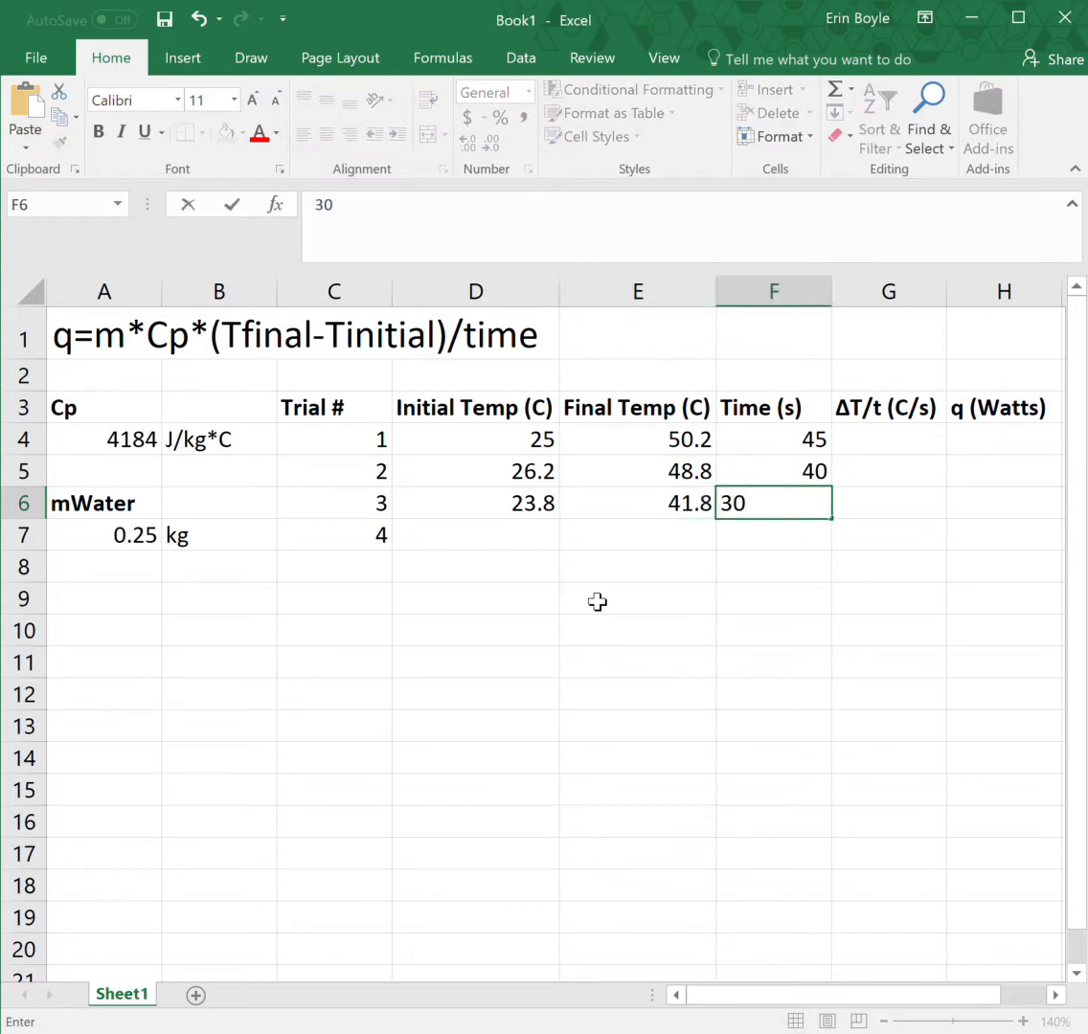
{"action": "key", "text": "Return"}
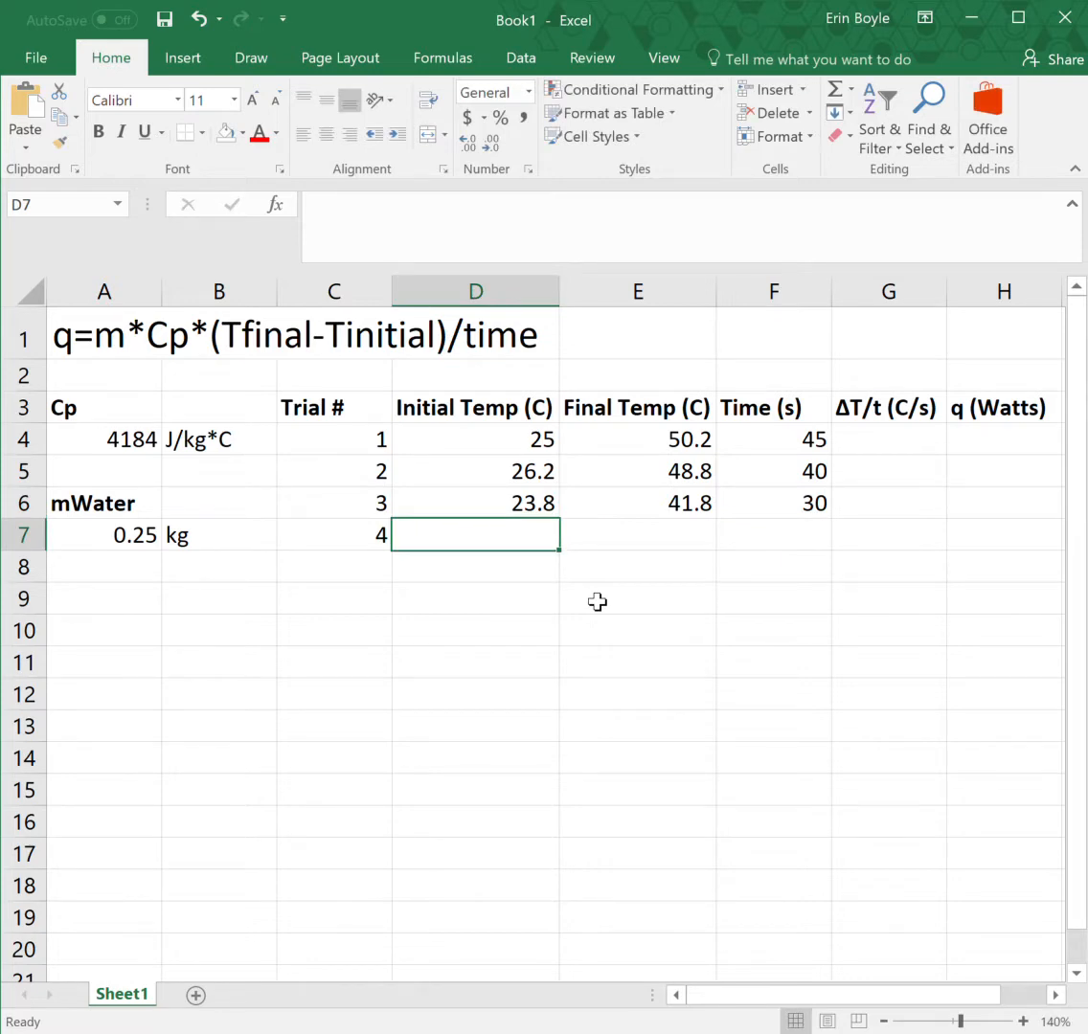
- Enter trial 4's initial temperature 27, final temperature 58.2 and time 50 in cells D7 to F7
{"action": "type", "text": "27"}
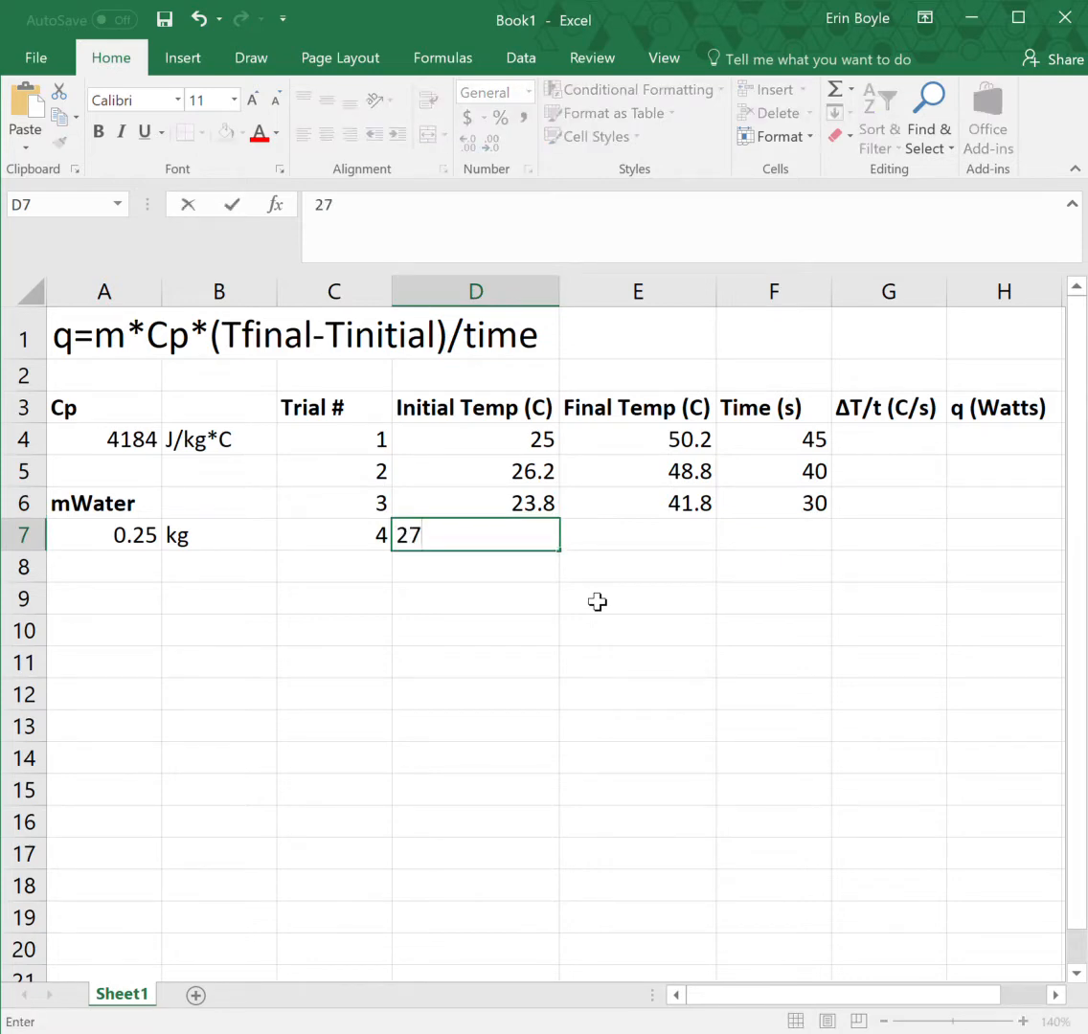
{"action": "key", "text": "Tab"}
{"action": "type", "text": "58"}
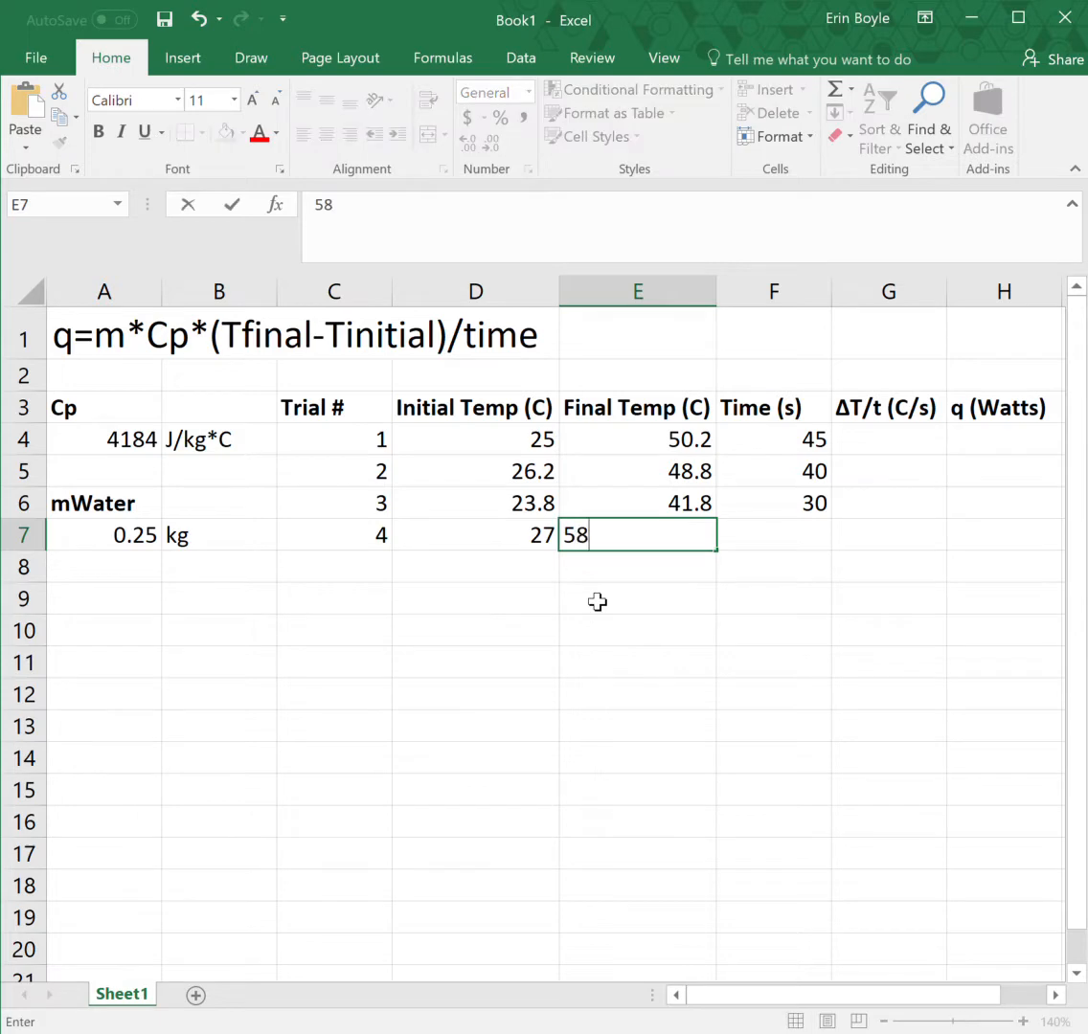
{"action": "type", "text": ".2"}
{"action": "key", "text": "Tab"}
{"action": "type", "text": "50"}
{"action": "key", "text": "Return"}
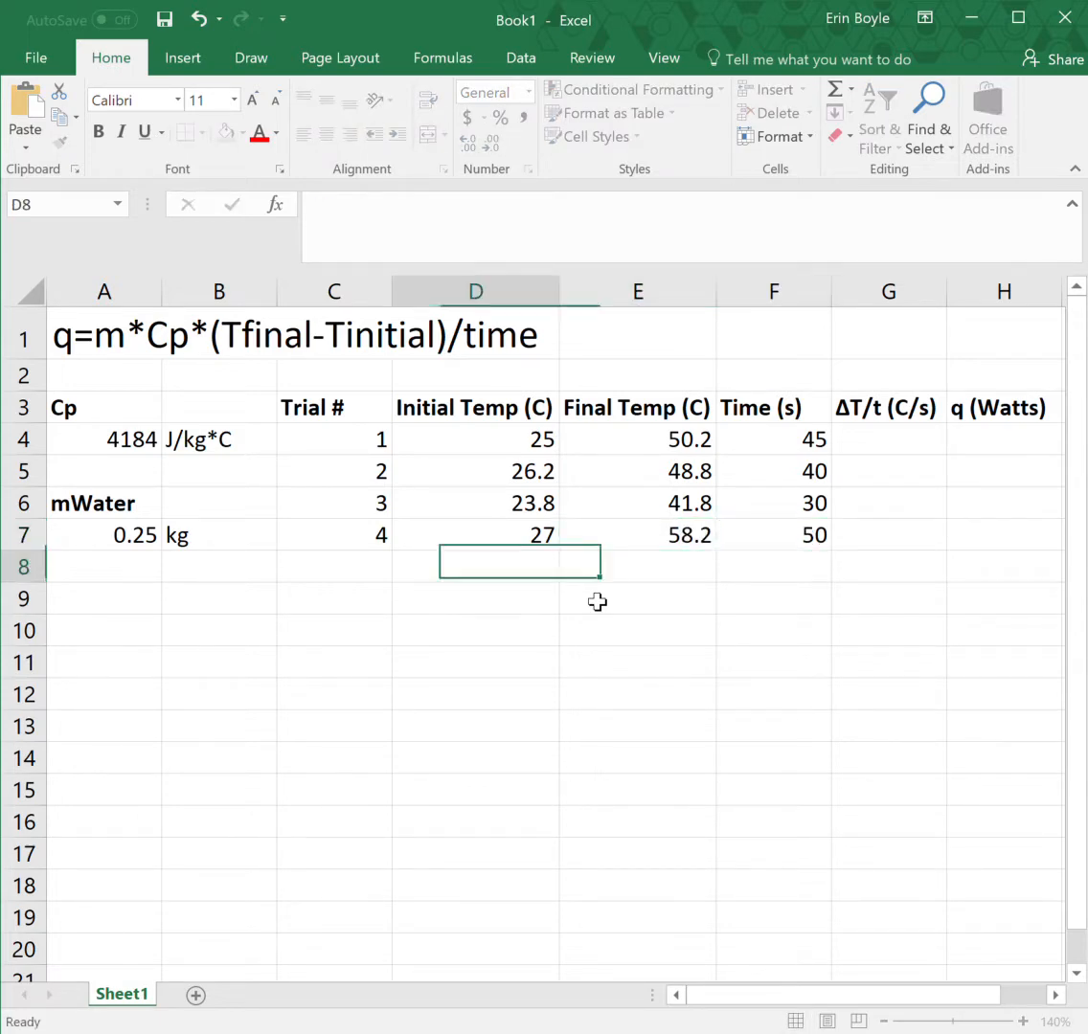
- Center the headings and values of the trial table in C3:H7 horizontally
{"action": "left_click_drag", "start_coordinate": [335, 408], "coordinate": [1008, 544]}
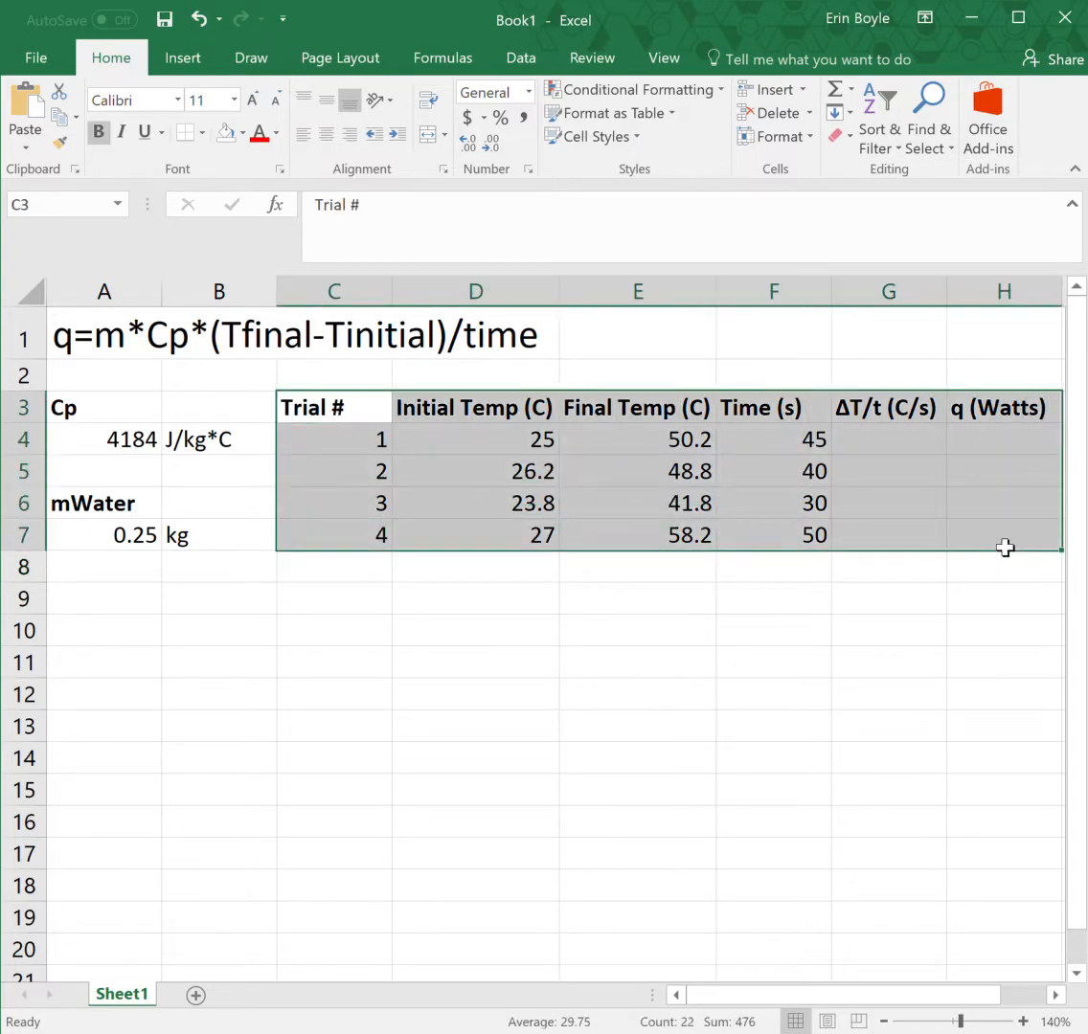
{"action": "left_click", "coordinate": [326, 135]}
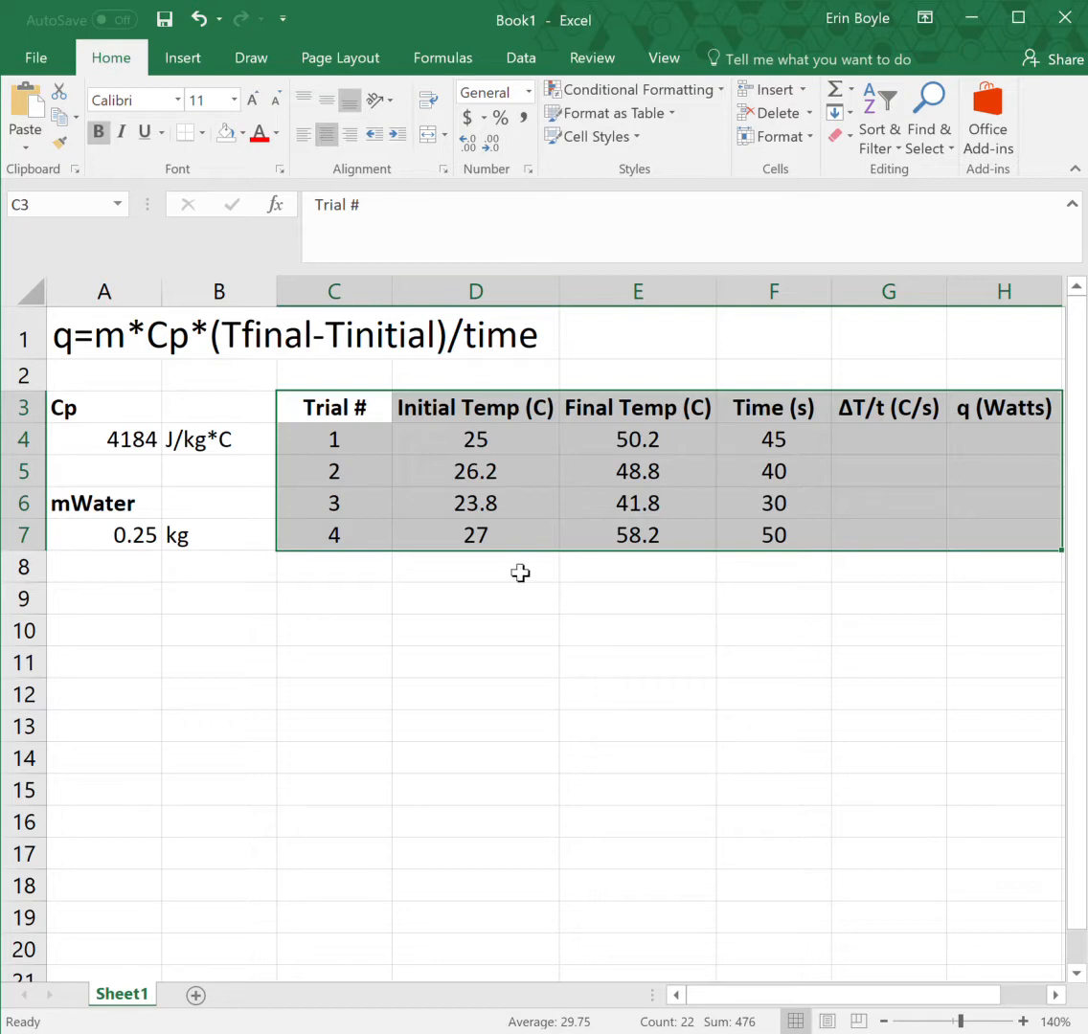
{"action": "left_click", "coordinate": [310, 135]}
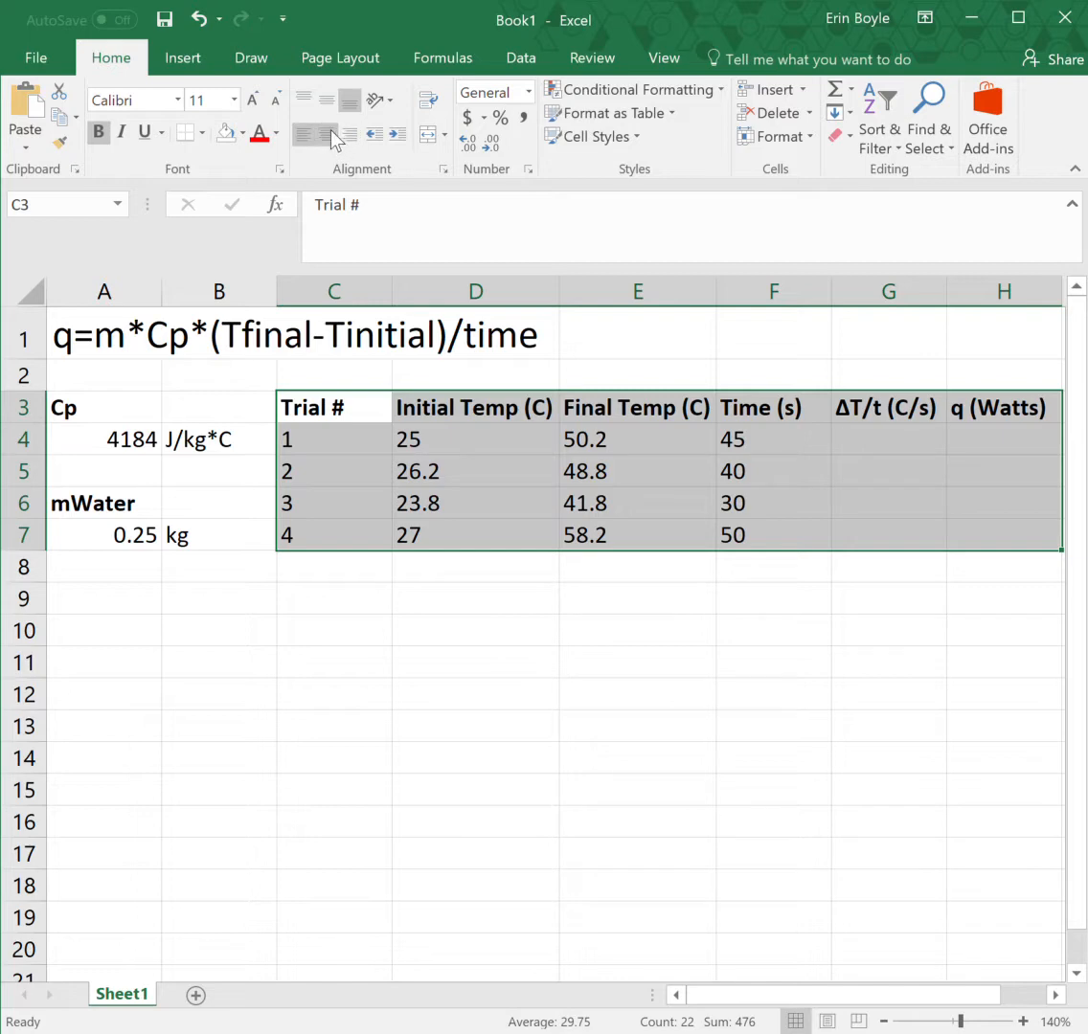
{"action": "left_click", "coordinate": [330, 134]}
{"action": "left_click", "coordinate": [348, 135]}
{"action": "left_click", "coordinate": [327, 134]}
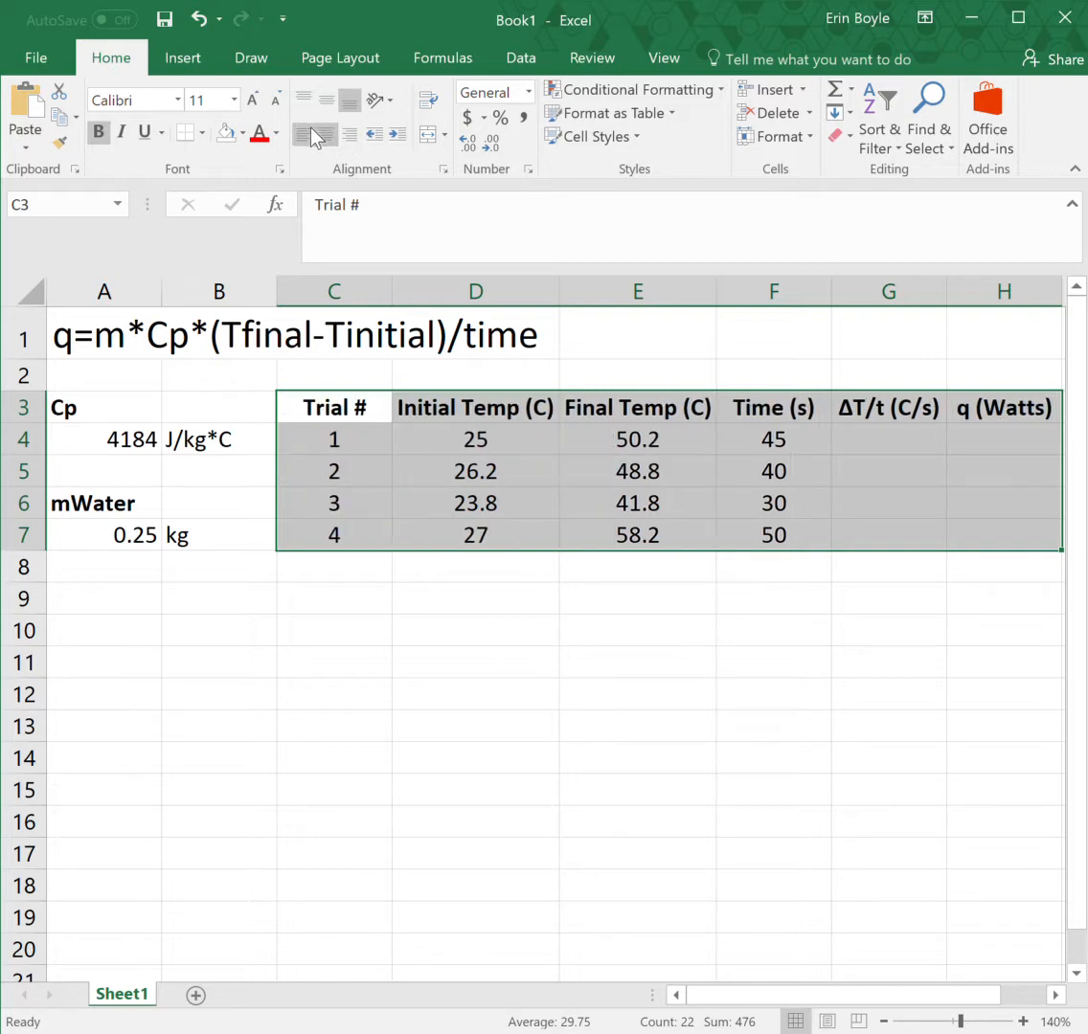
{"action": "left_click", "coordinate": [303, 134]}
{"action": "left_click", "coordinate": [327, 134]}
{"action": "left_click", "coordinate": [859, 446]}
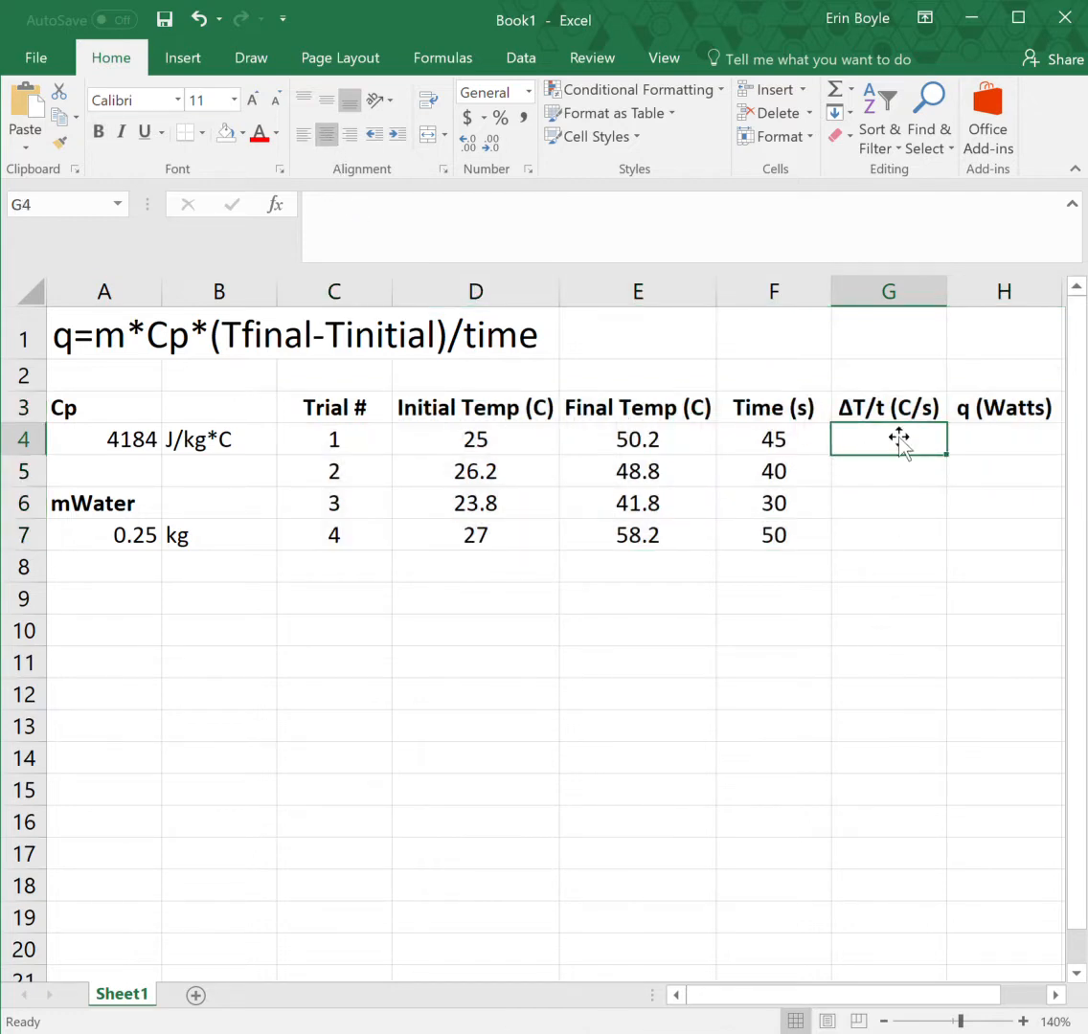
- Try a light gray fill on the ΔT/t and q columns in G3:H7 and undo it
{"action": "left_click_drag", "start_coordinate": [891, 407], "coordinate": [984, 539]}
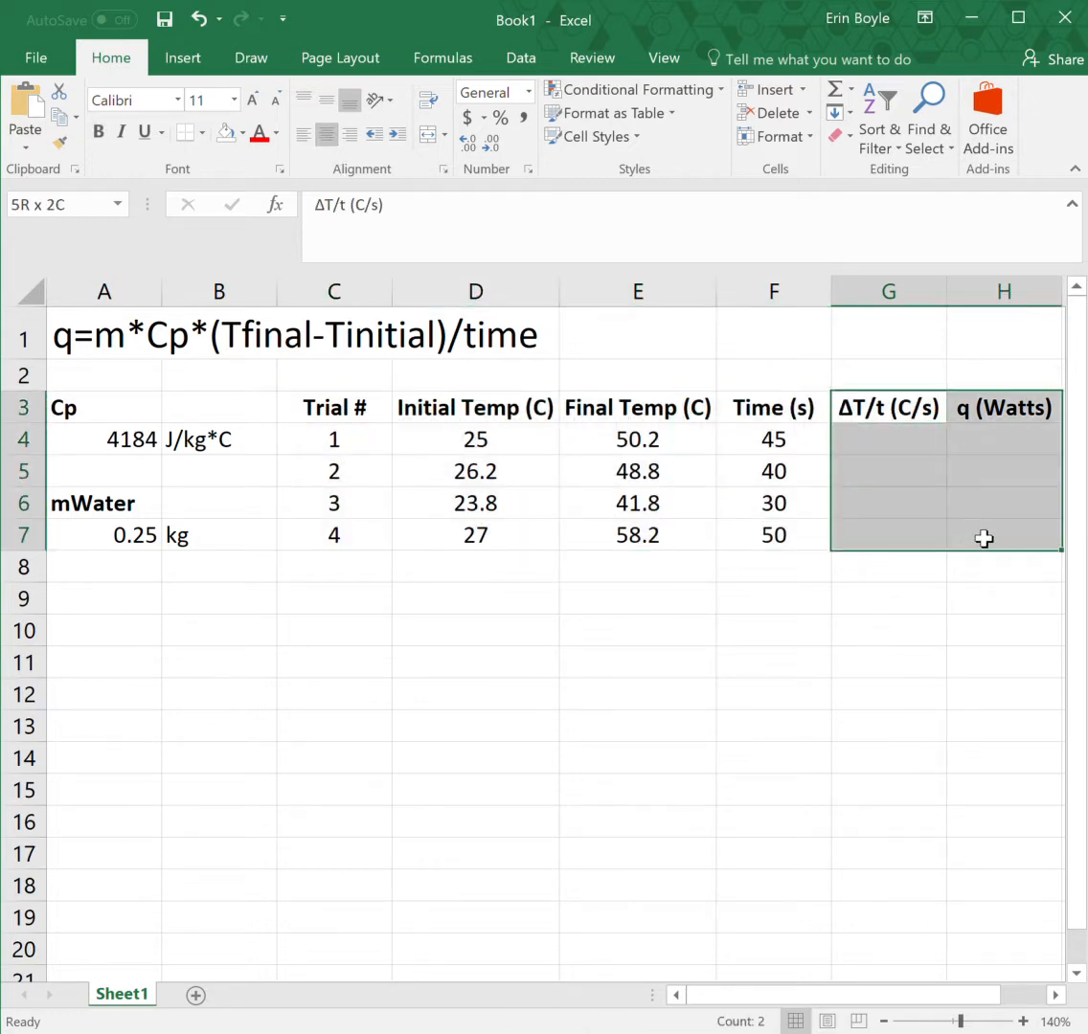
{"action": "left_click", "coordinate": [226, 132]}
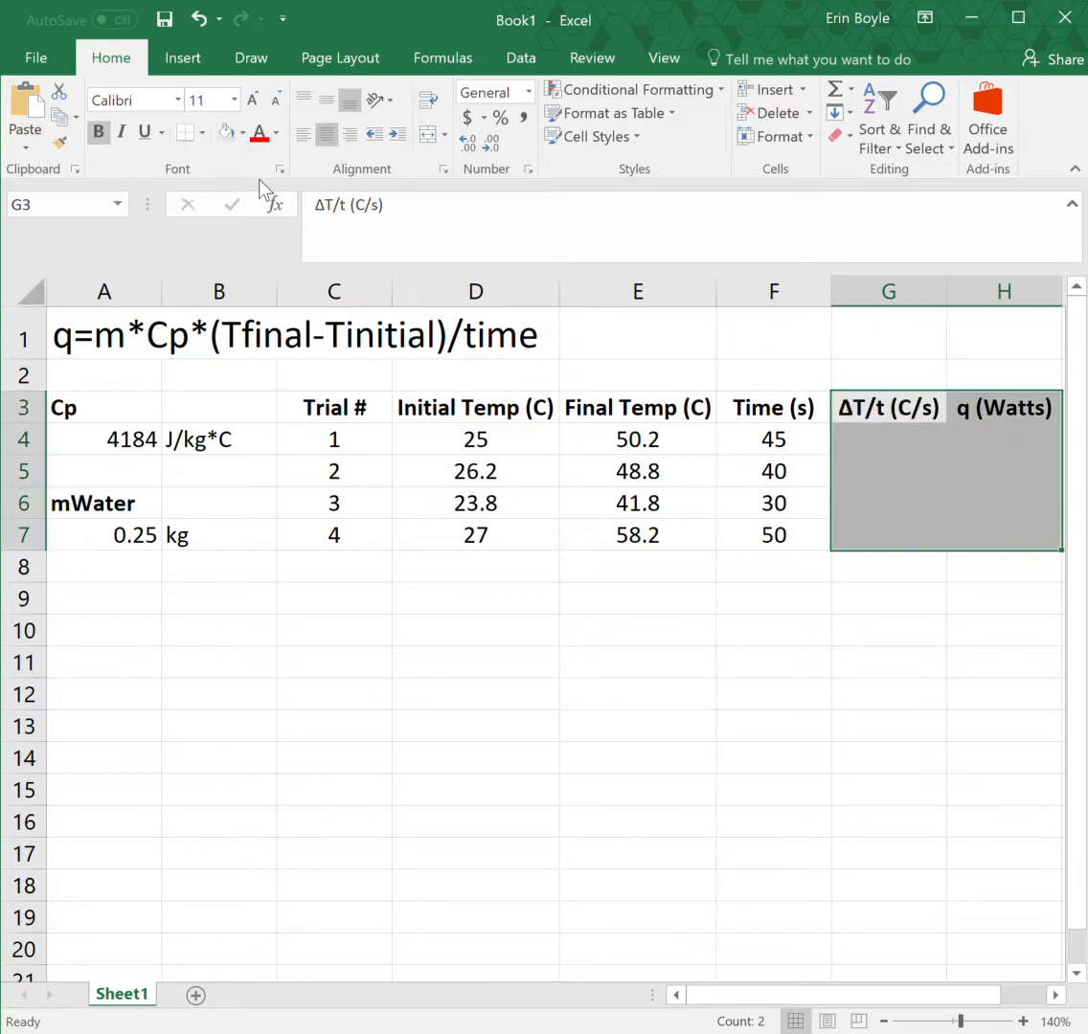
{"action": "left_click", "coordinate": [889, 630]}
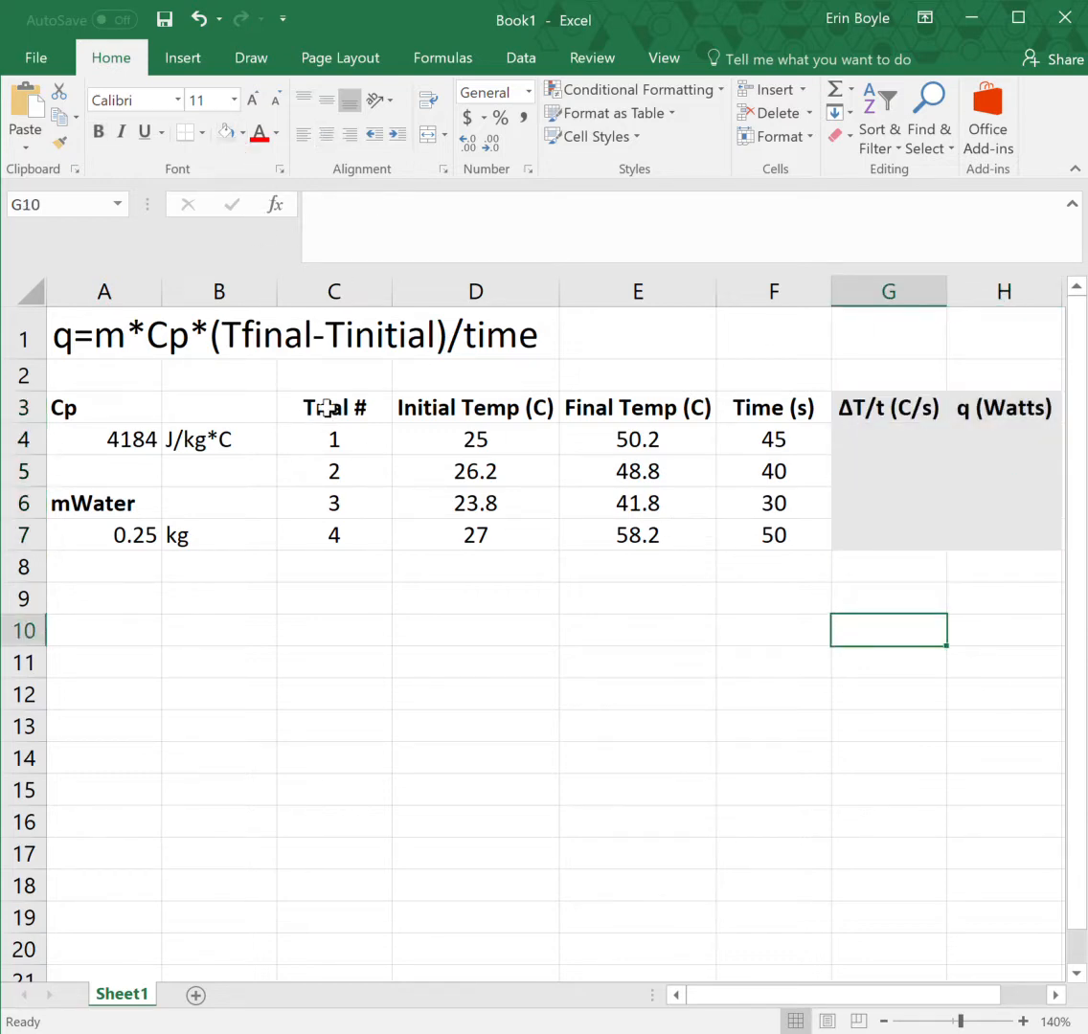
{"action": "key", "text": "ctrl+z"}
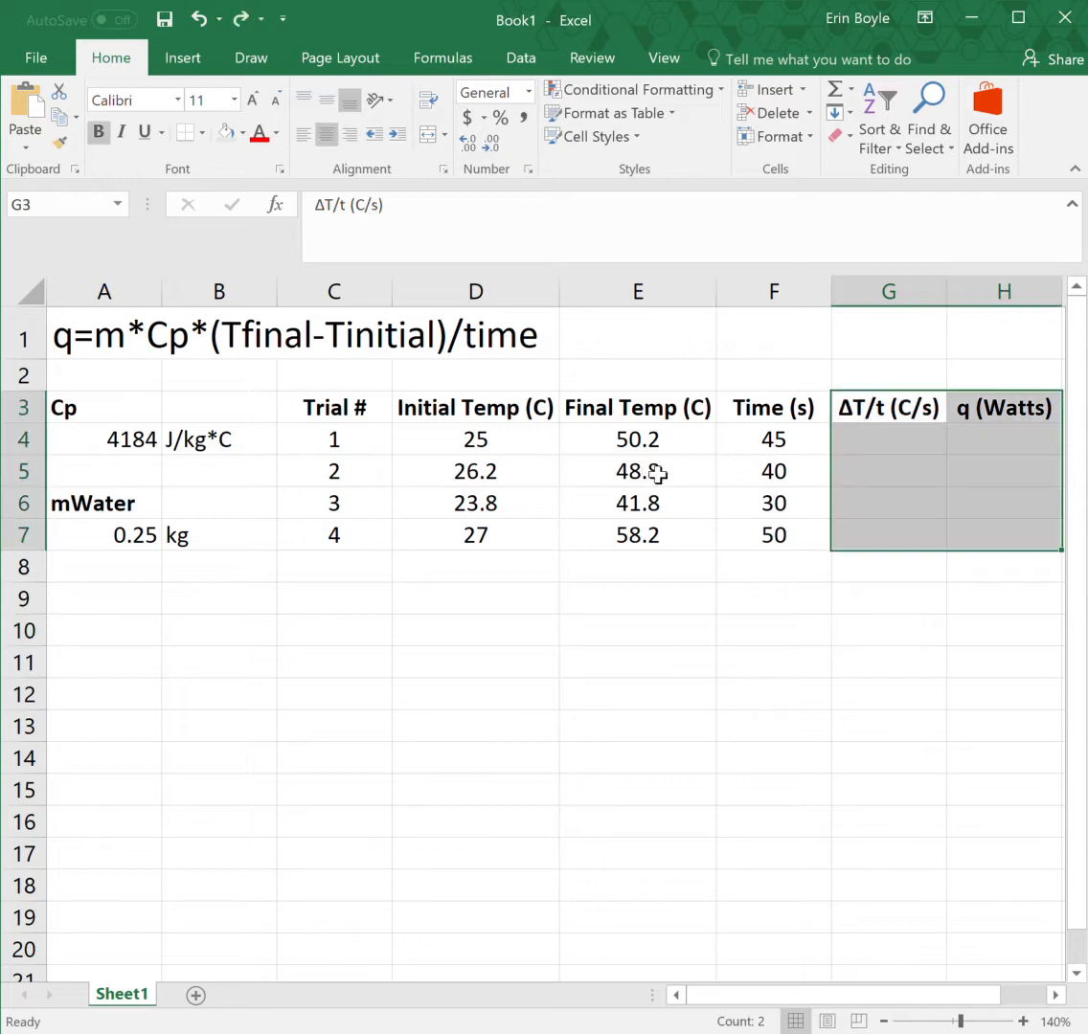
{"action": "left_click", "coordinate": [918, 602]}
- Calculate trial 1's ΔT/t in cell G4 with the formula =(E4-D4)/F4
{"action": "left_click", "coordinate": [905, 442]}
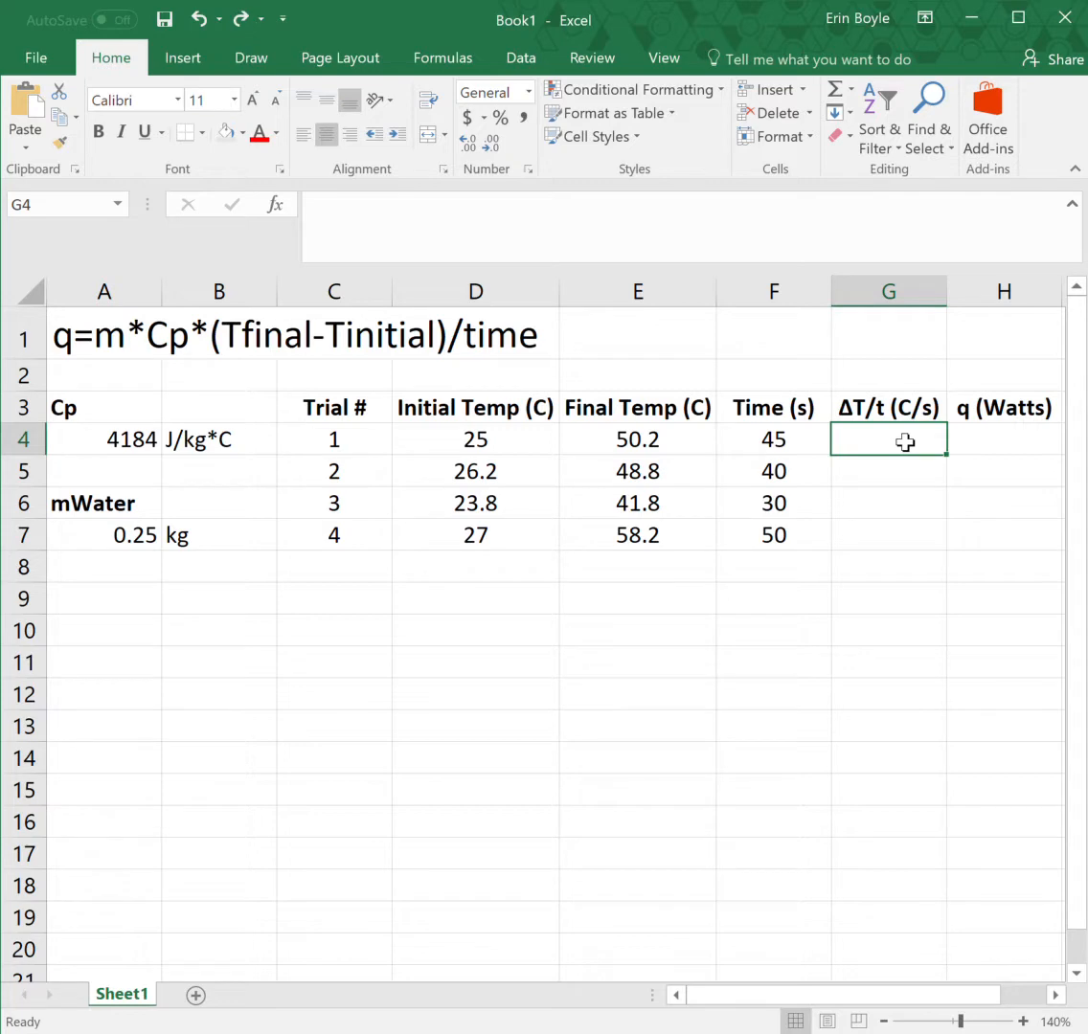
{"action": "type", "text": "="}
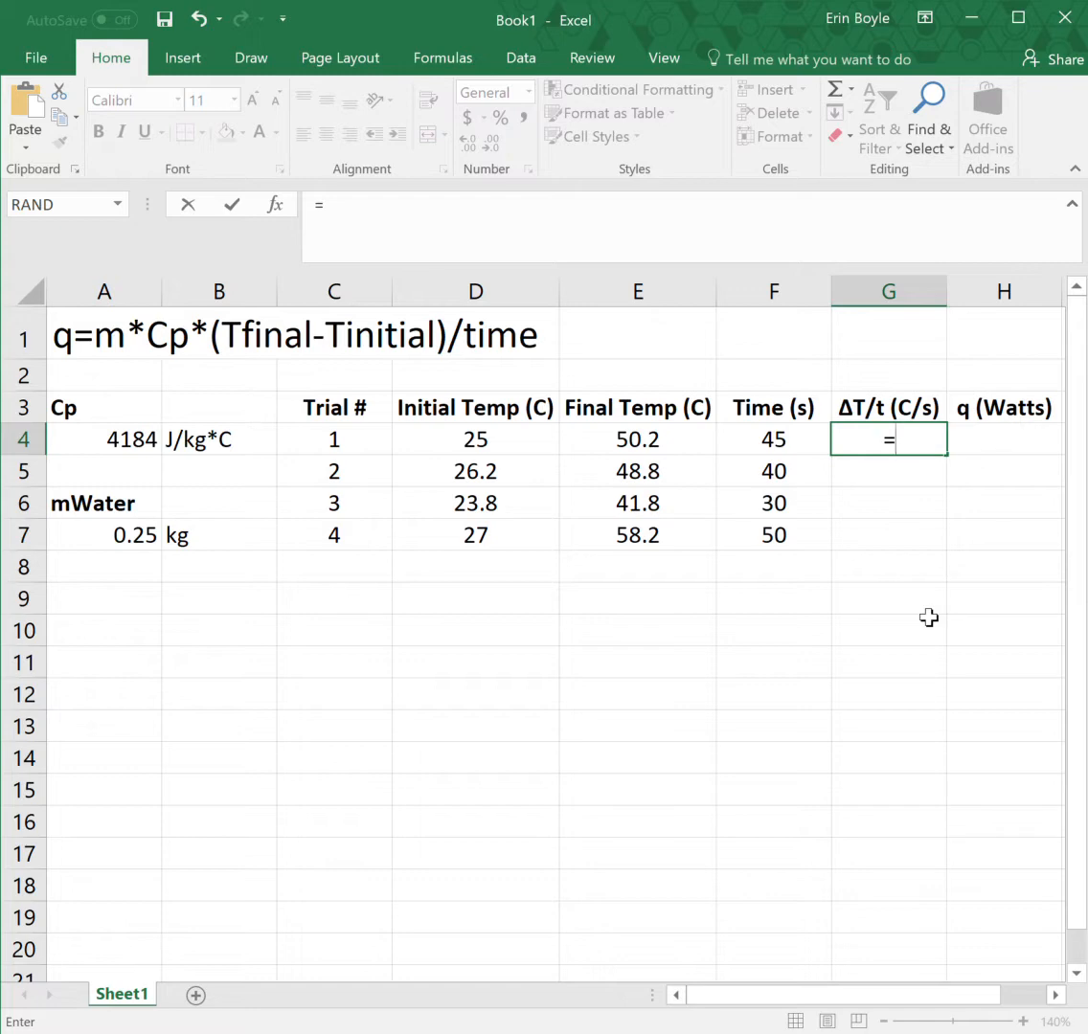
{"action": "type", "text": "("}
{"action": "left_click", "coordinate": [699, 442]}
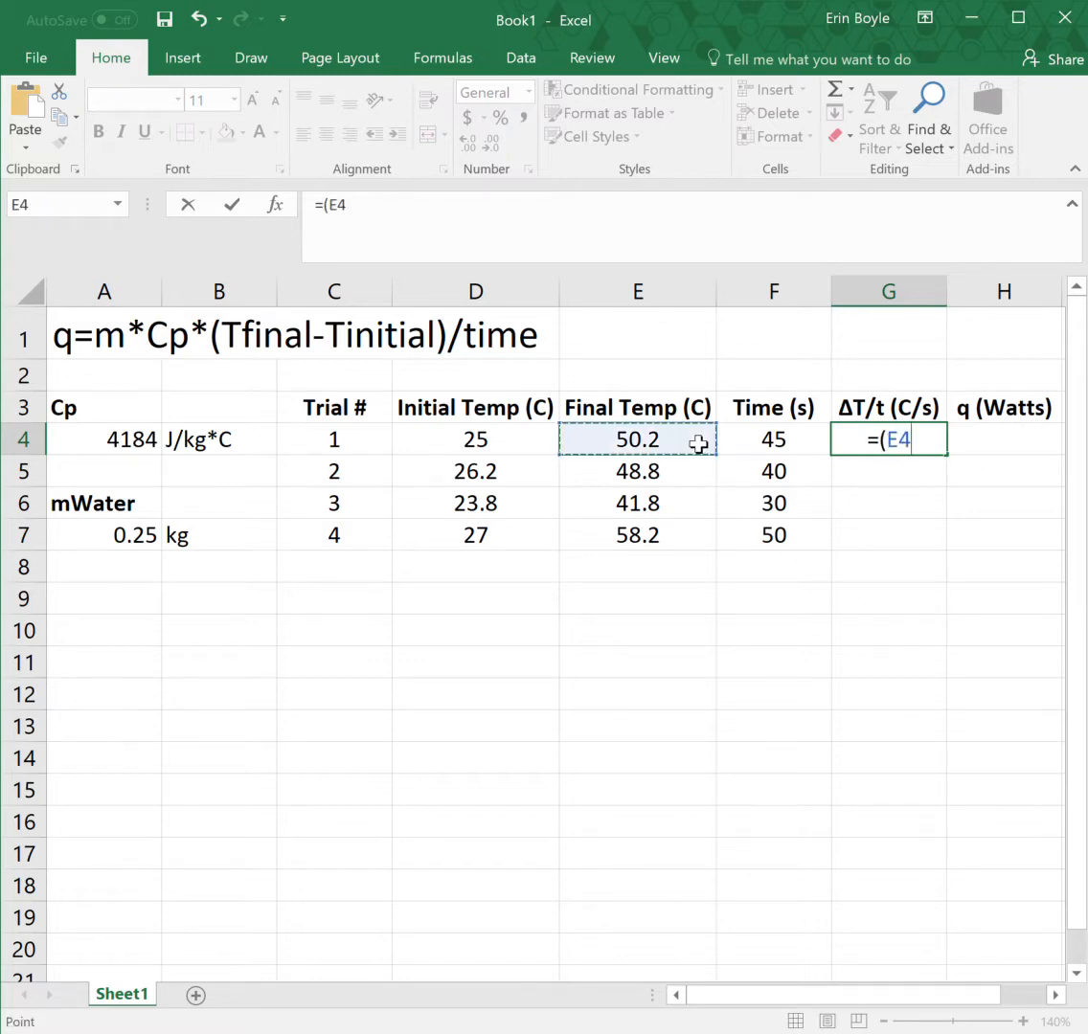
{"action": "type", "text": "-"}
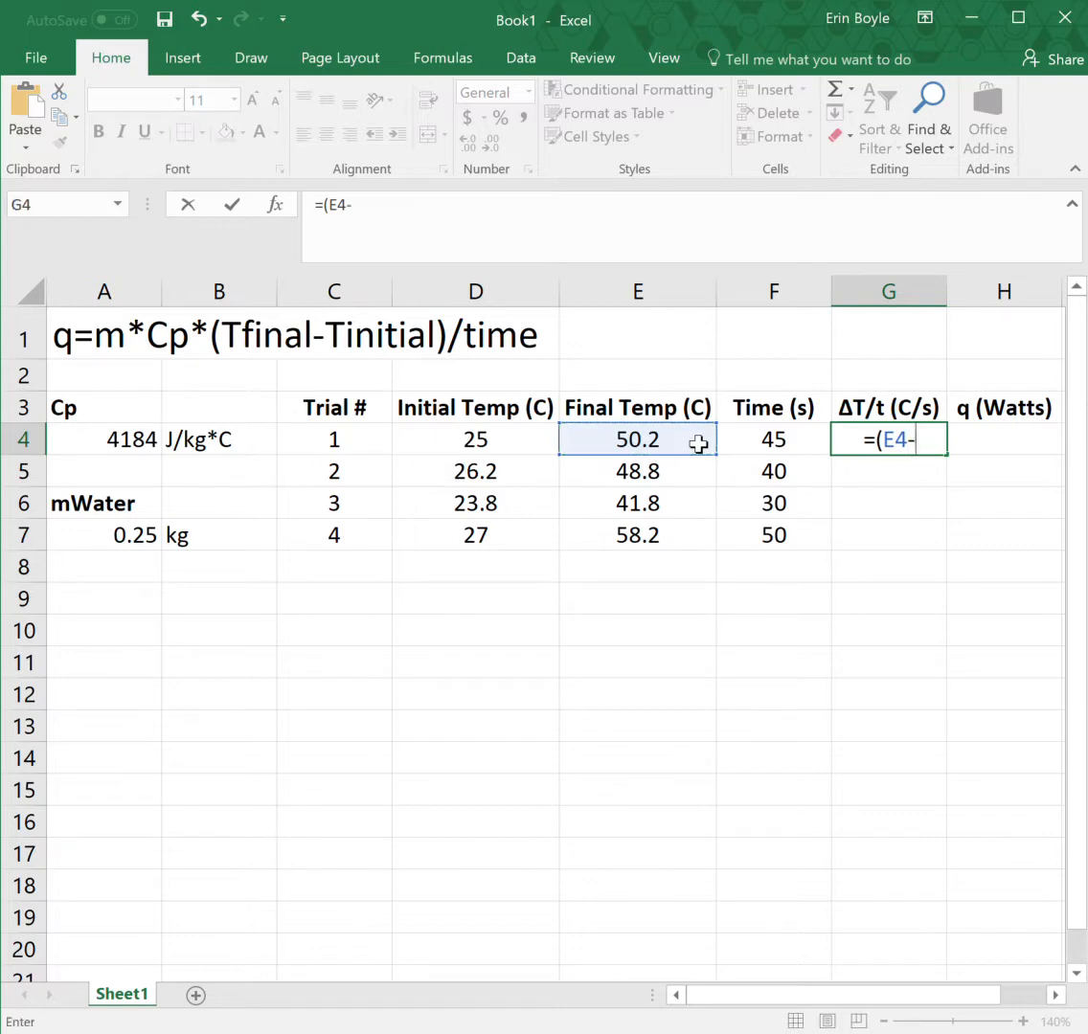
{"action": "left_click", "coordinate": [539, 452]}
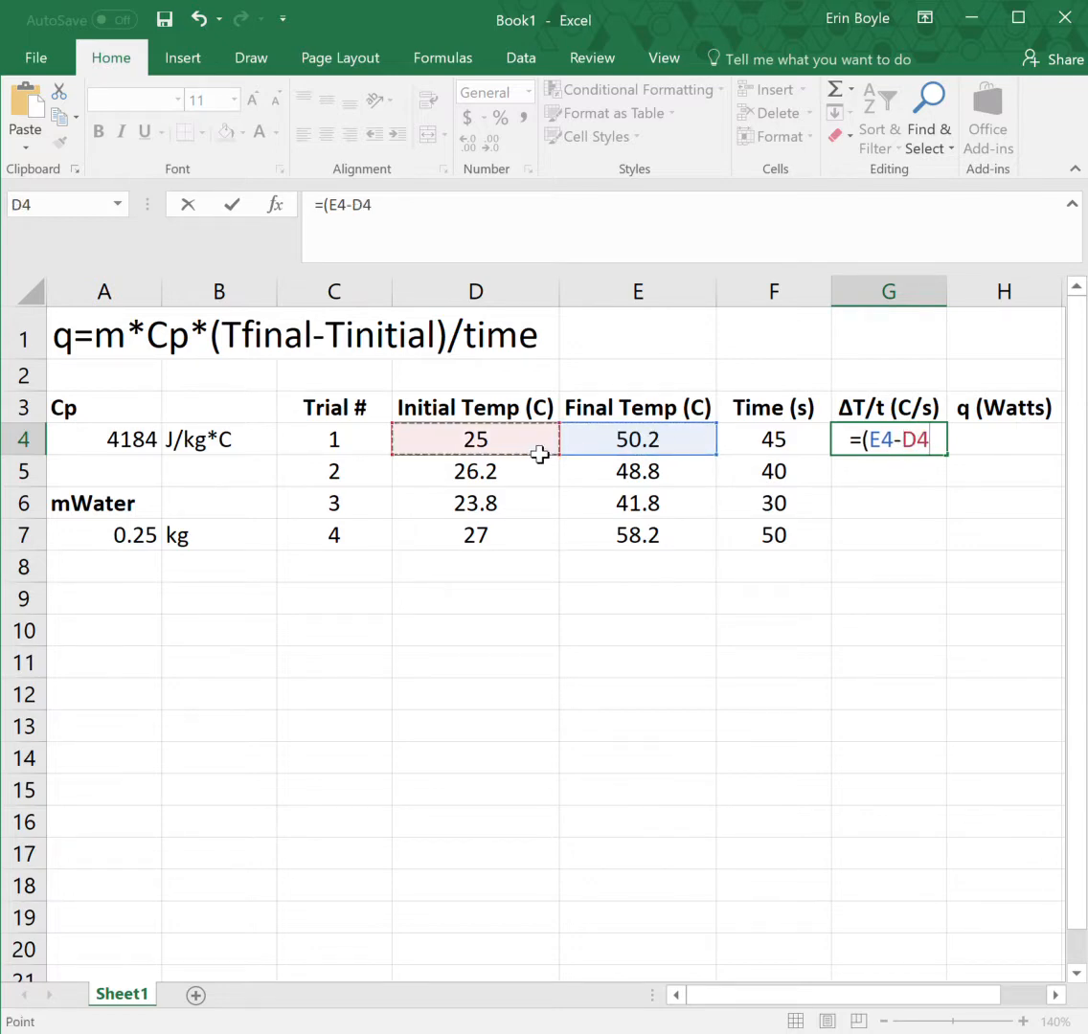
{"action": "type", "text": ")/"}
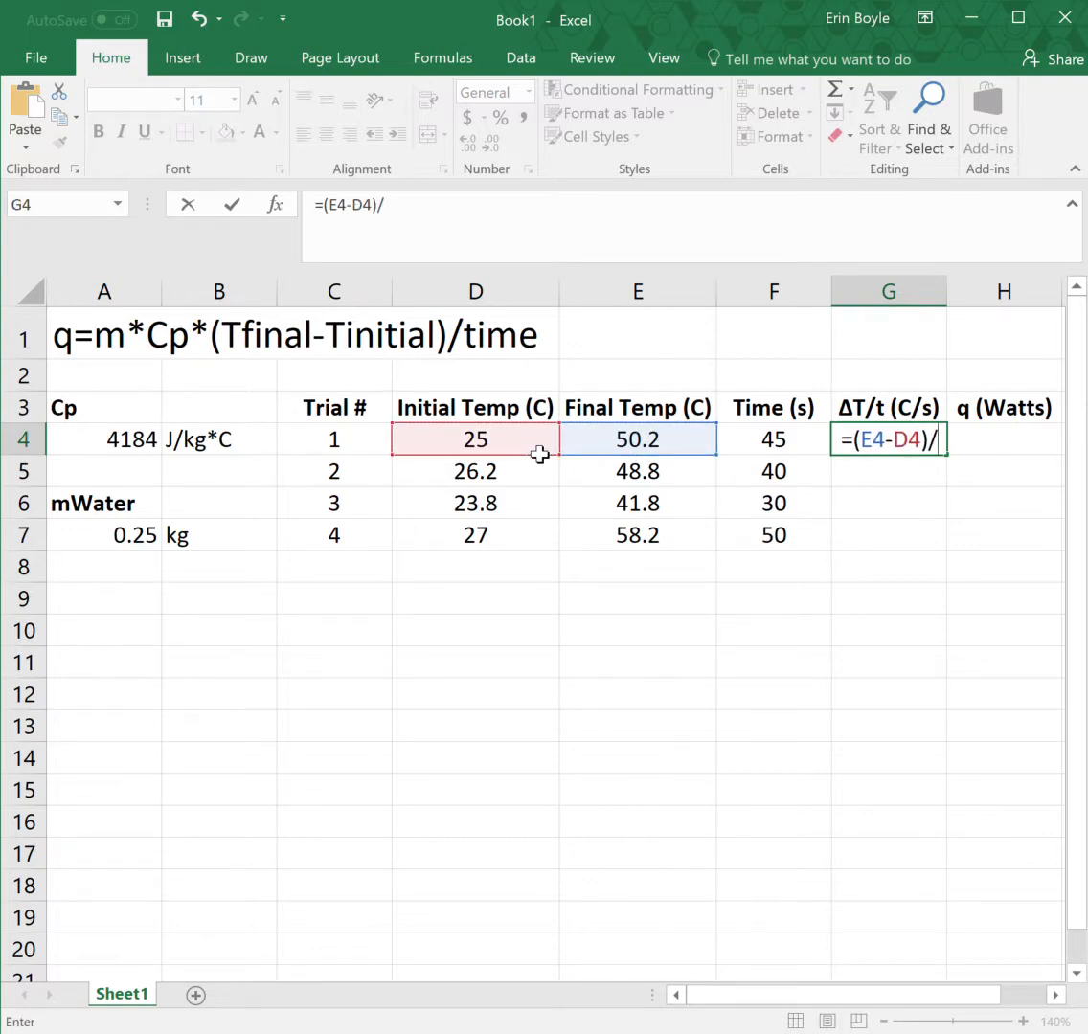
{"action": "left_click", "coordinate": [776, 442]}
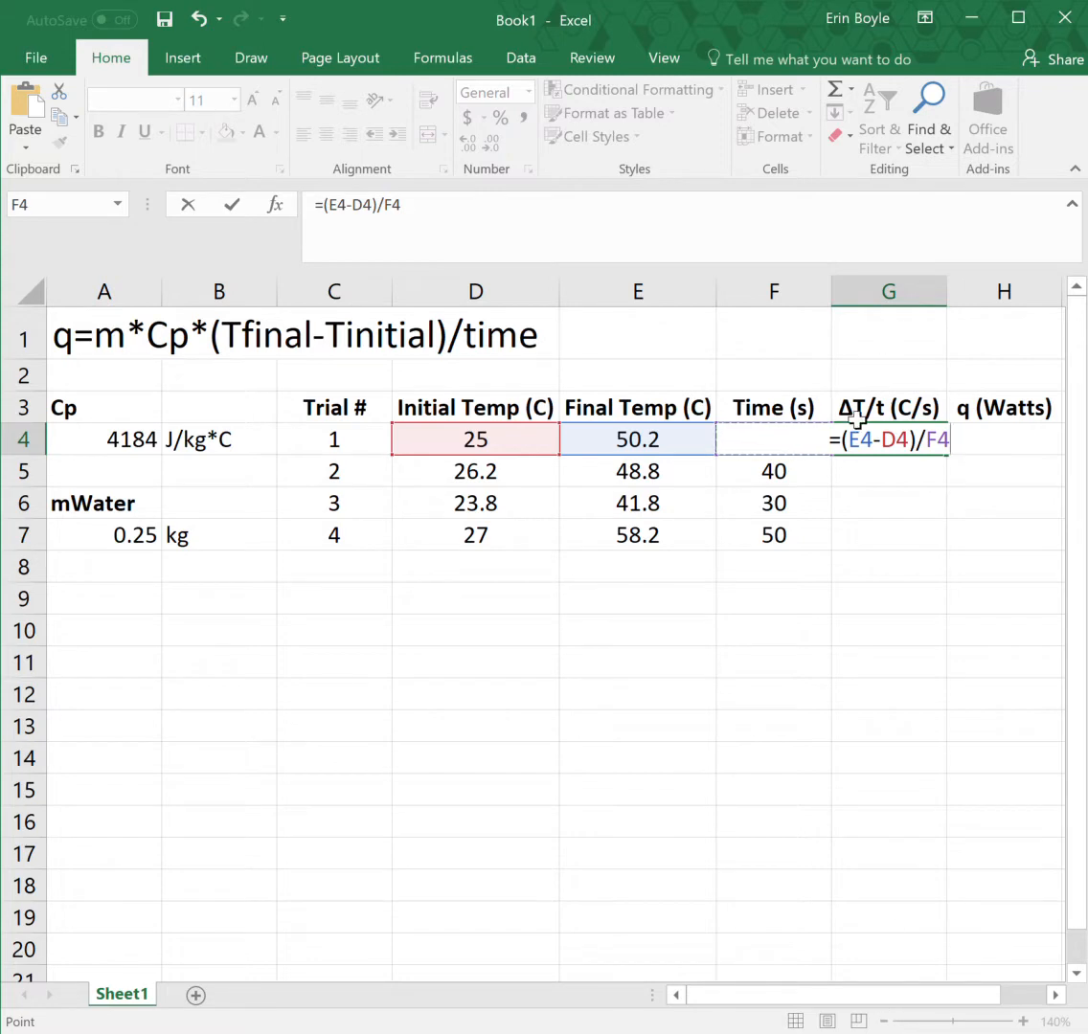
{"action": "left_click", "coordinate": [943, 451]}
{"action": "key", "text": "Return"}
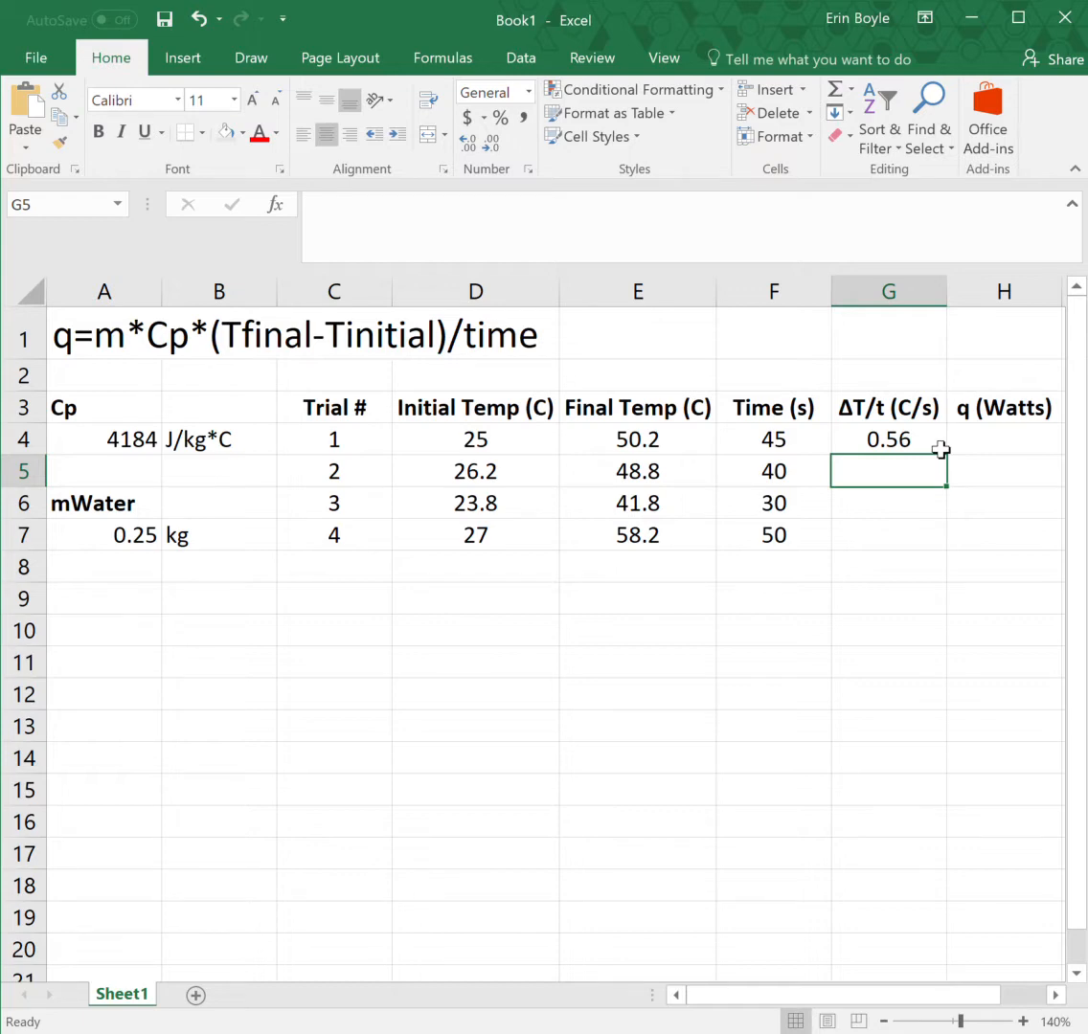
- Fill the ΔT/t formula from G4 down through G7 to cover trials 2 to 4
{"action": "left_click", "coordinate": [942, 451]}
{"action": "double_click", "coordinate": [942, 450]}
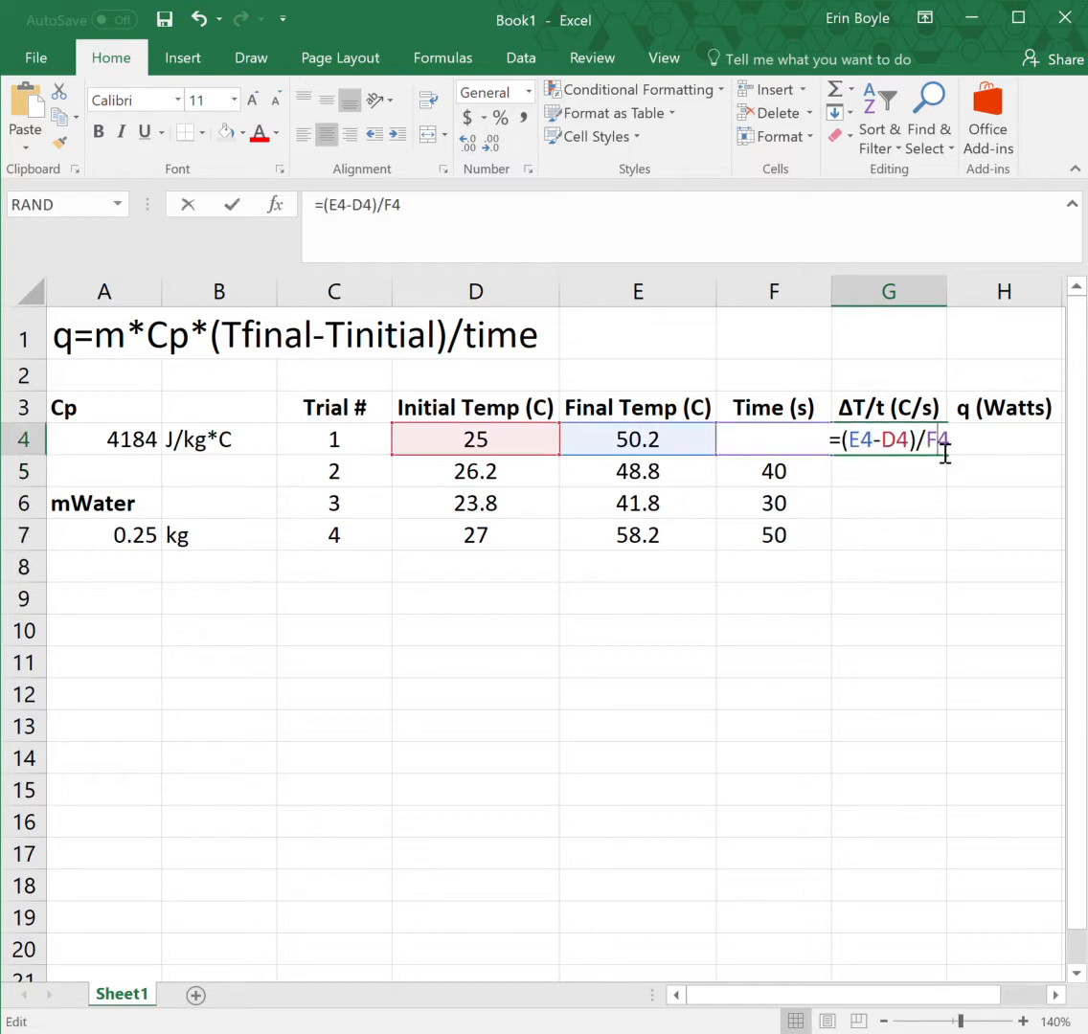
{"action": "key", "text": "Return"}
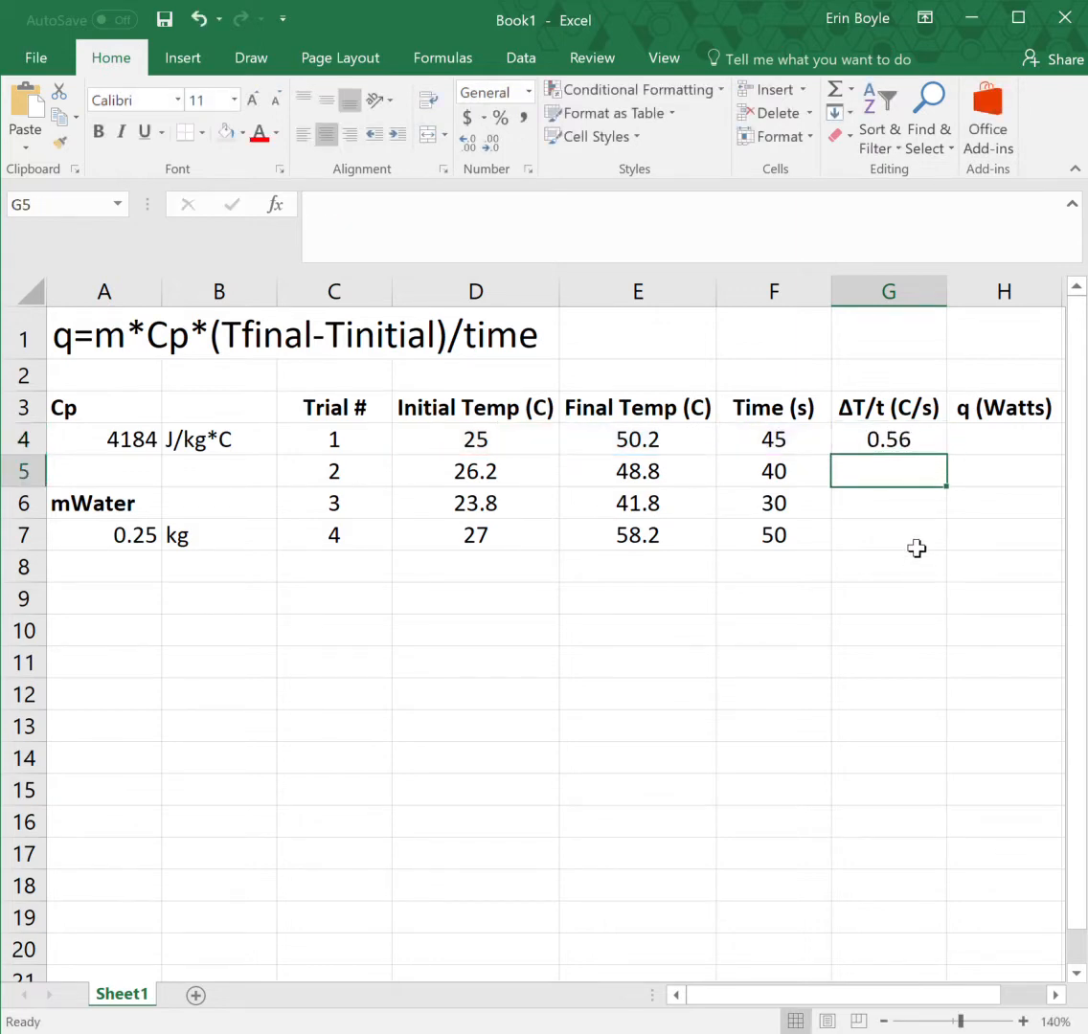
{"action": "left_click", "coordinate": [917, 440]}
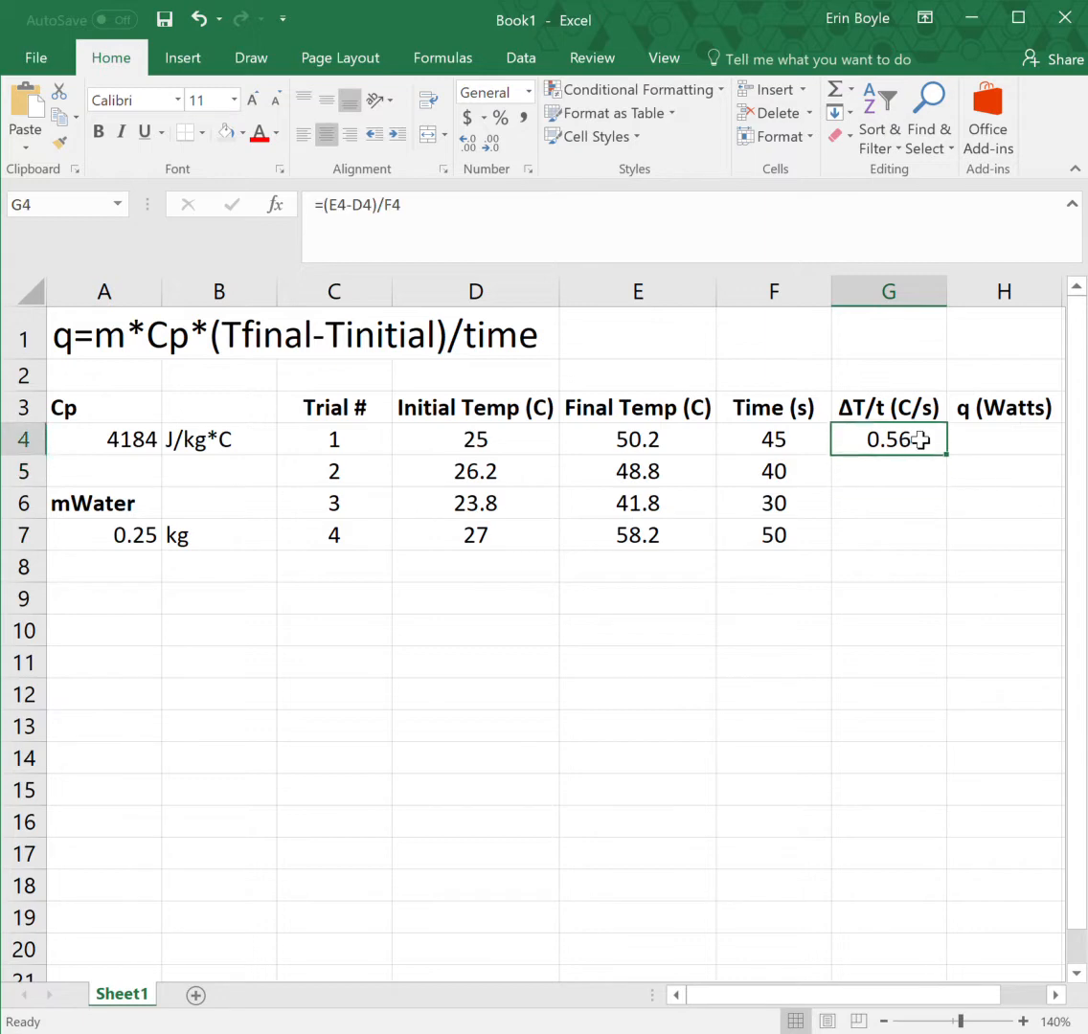
{"action": "left_click_drag", "start_coordinate": [952, 458], "coordinate": [955, 553]}
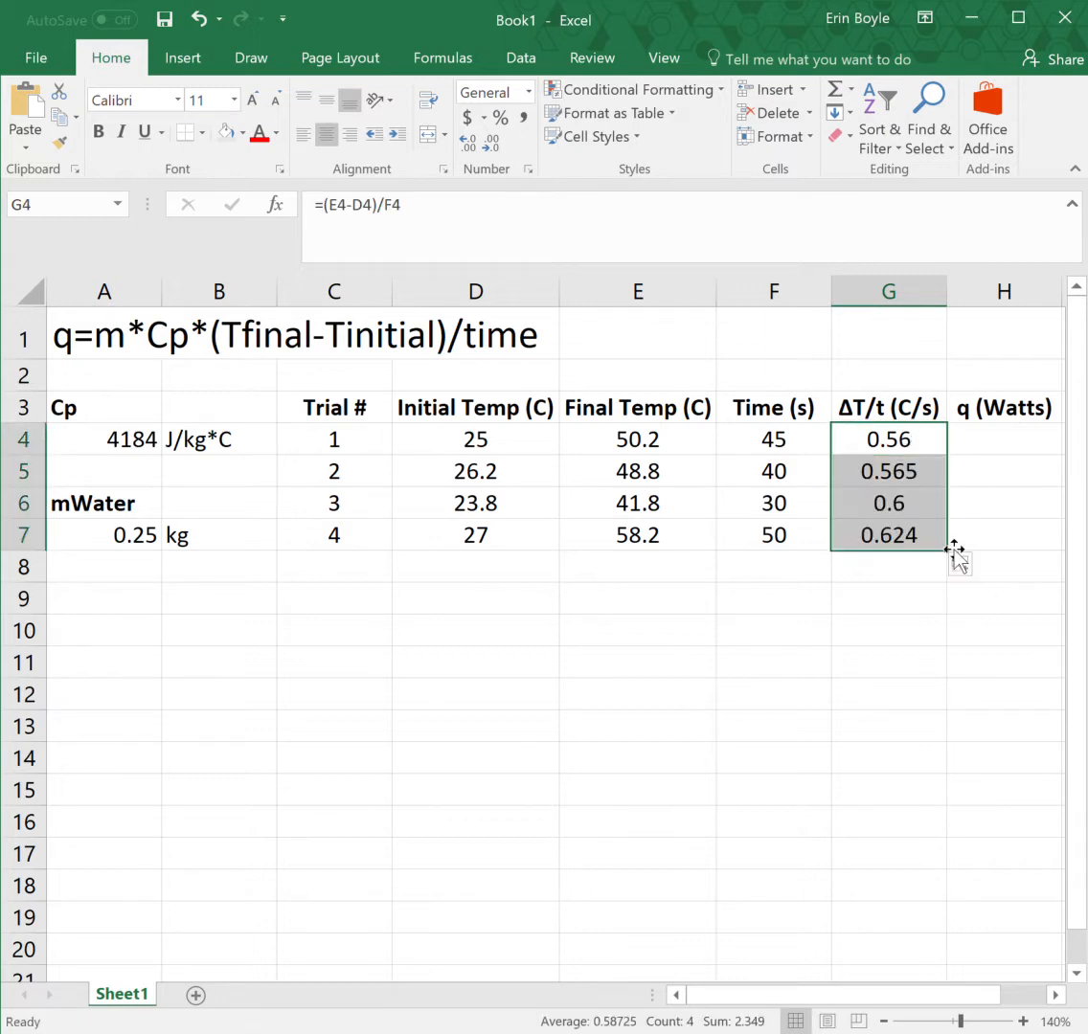
- Inspect the filled ΔT/t formulas in cells G7 up to G4 to check which cells each one references
{"action": "left_click", "coordinate": [912, 582]}
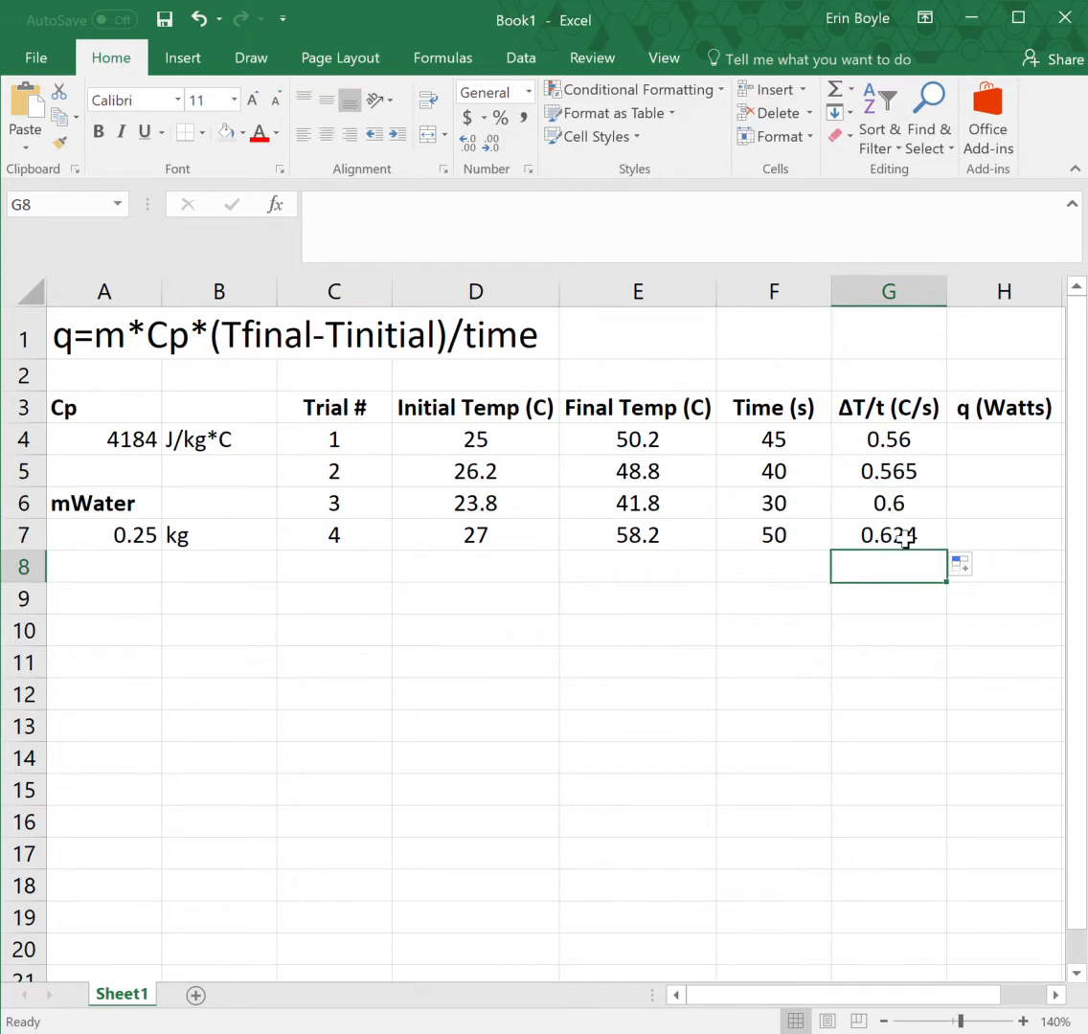
{"action": "double_click", "coordinate": [909, 538]}
{"action": "double_click", "coordinate": [908, 508]}
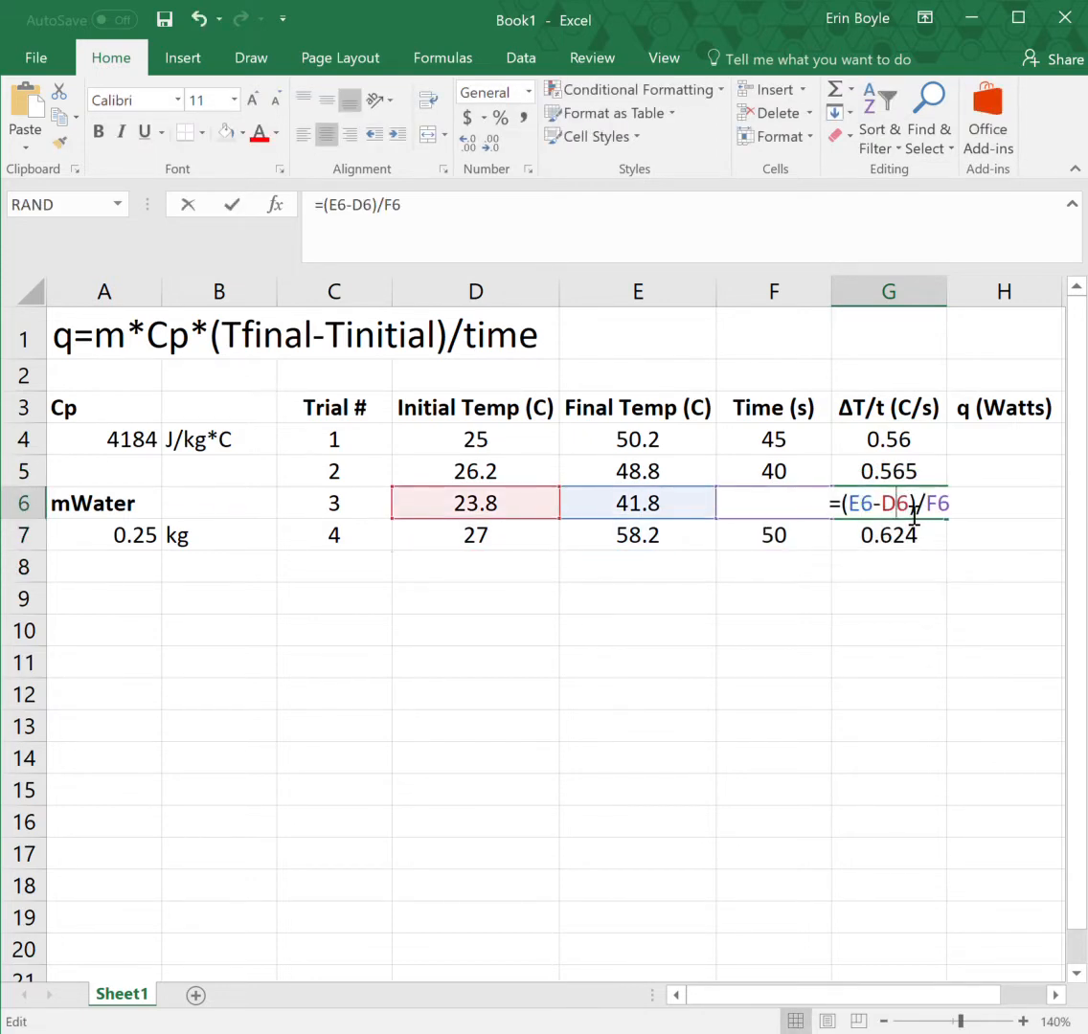
{"action": "left_click", "coordinate": [914, 479]}
{"action": "double_click", "coordinate": [912, 471]}
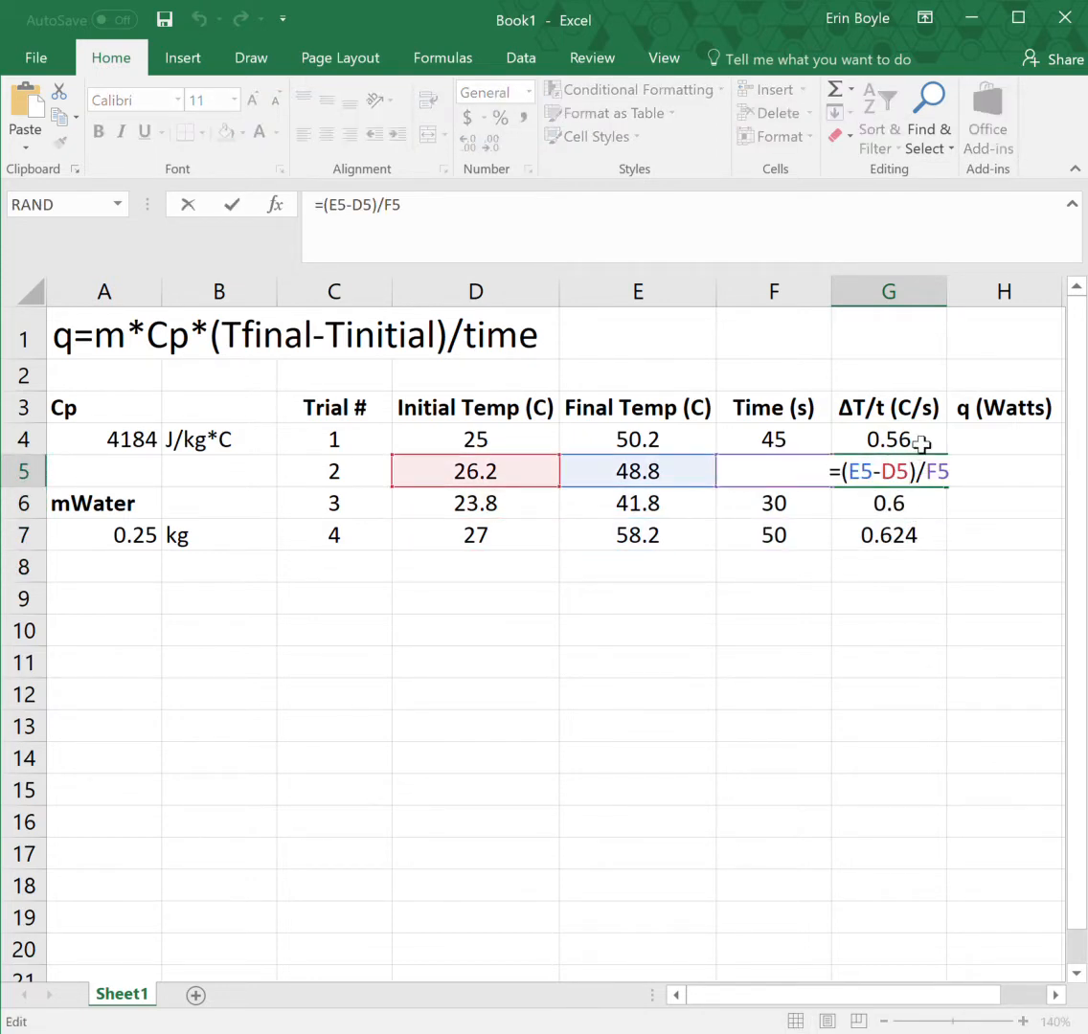
{"action": "double_click", "coordinate": [924, 444]}
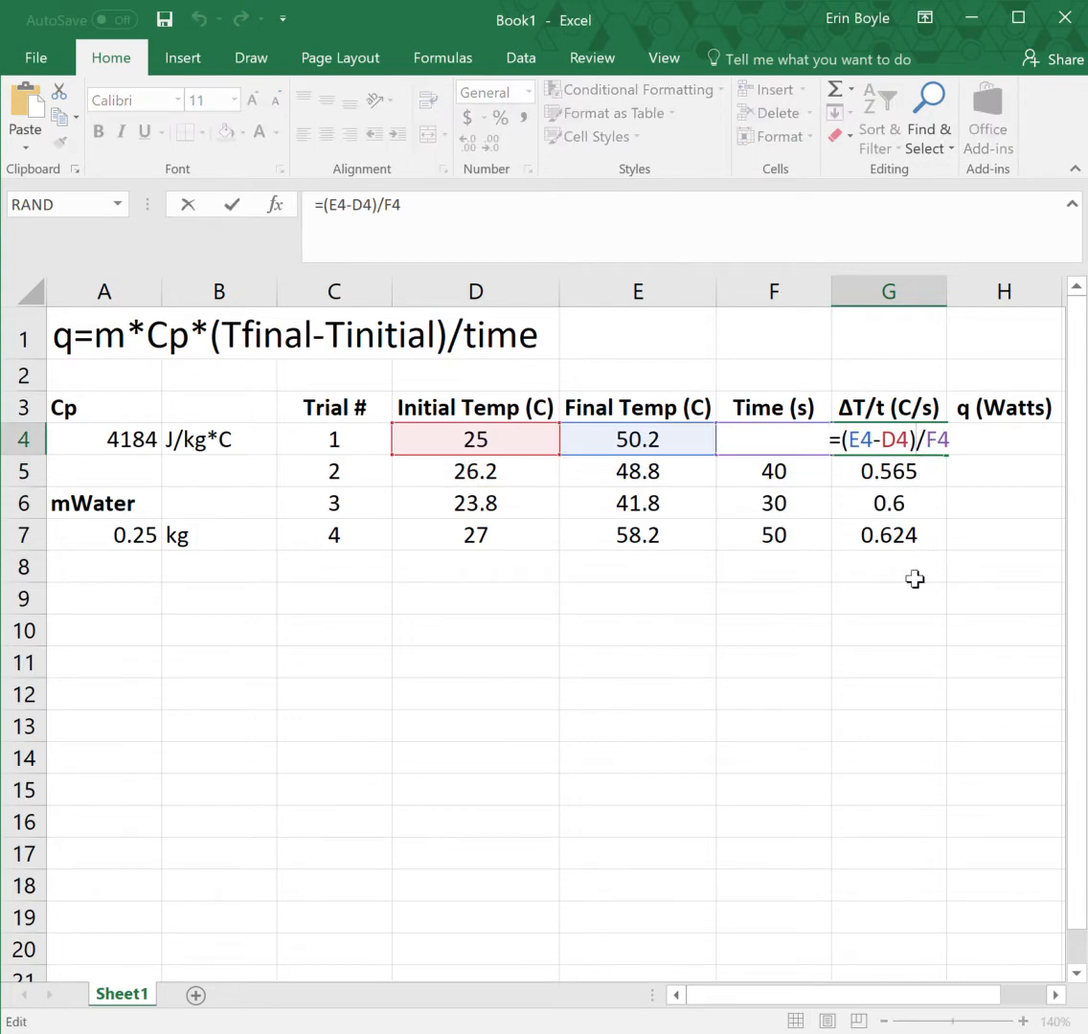
{"action": "key", "text": "Return"}
- Build trial 1's q formula in cell H4 as =A7*A4*G4, multiplying water mass, Cp and ΔT/t
{"action": "left_click", "coordinate": [976, 452]}
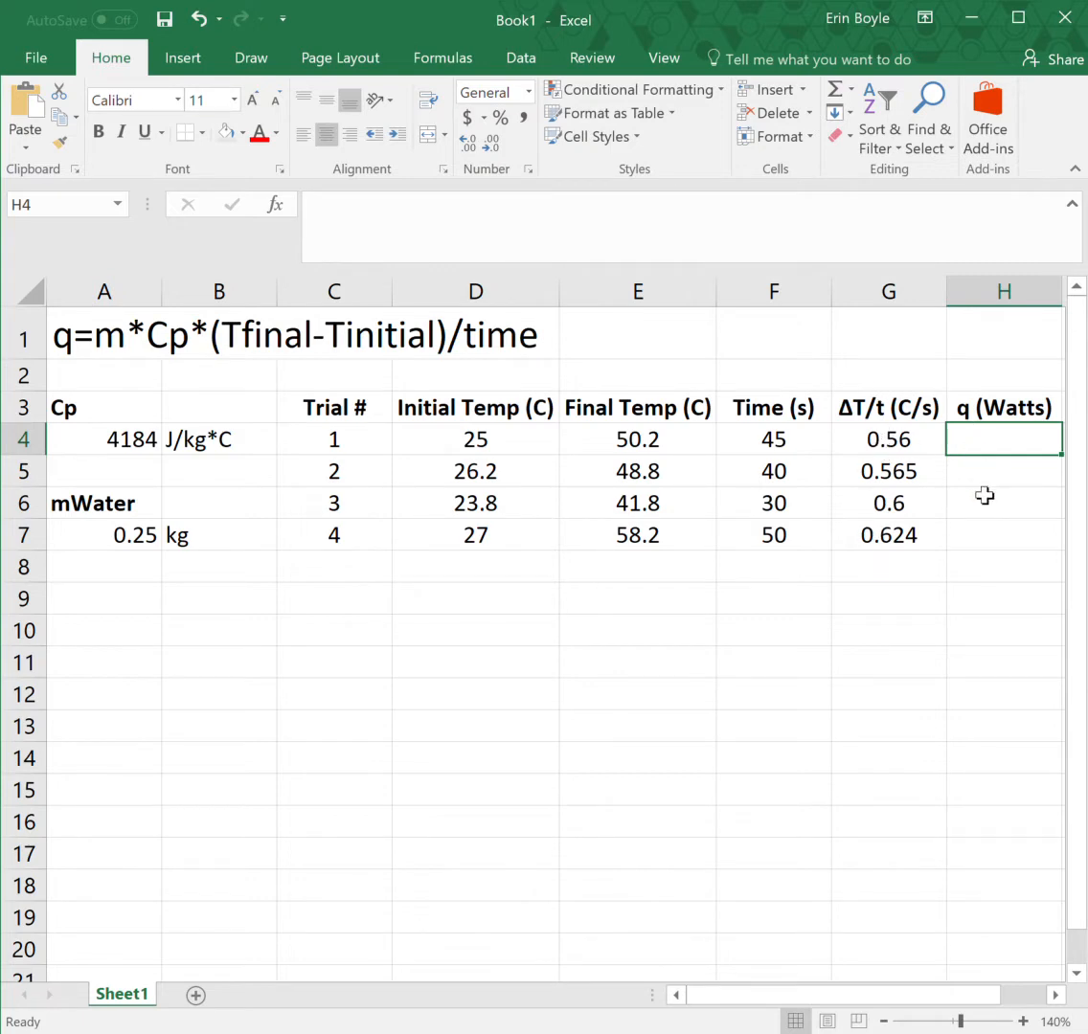
{"action": "type", "text": "="}
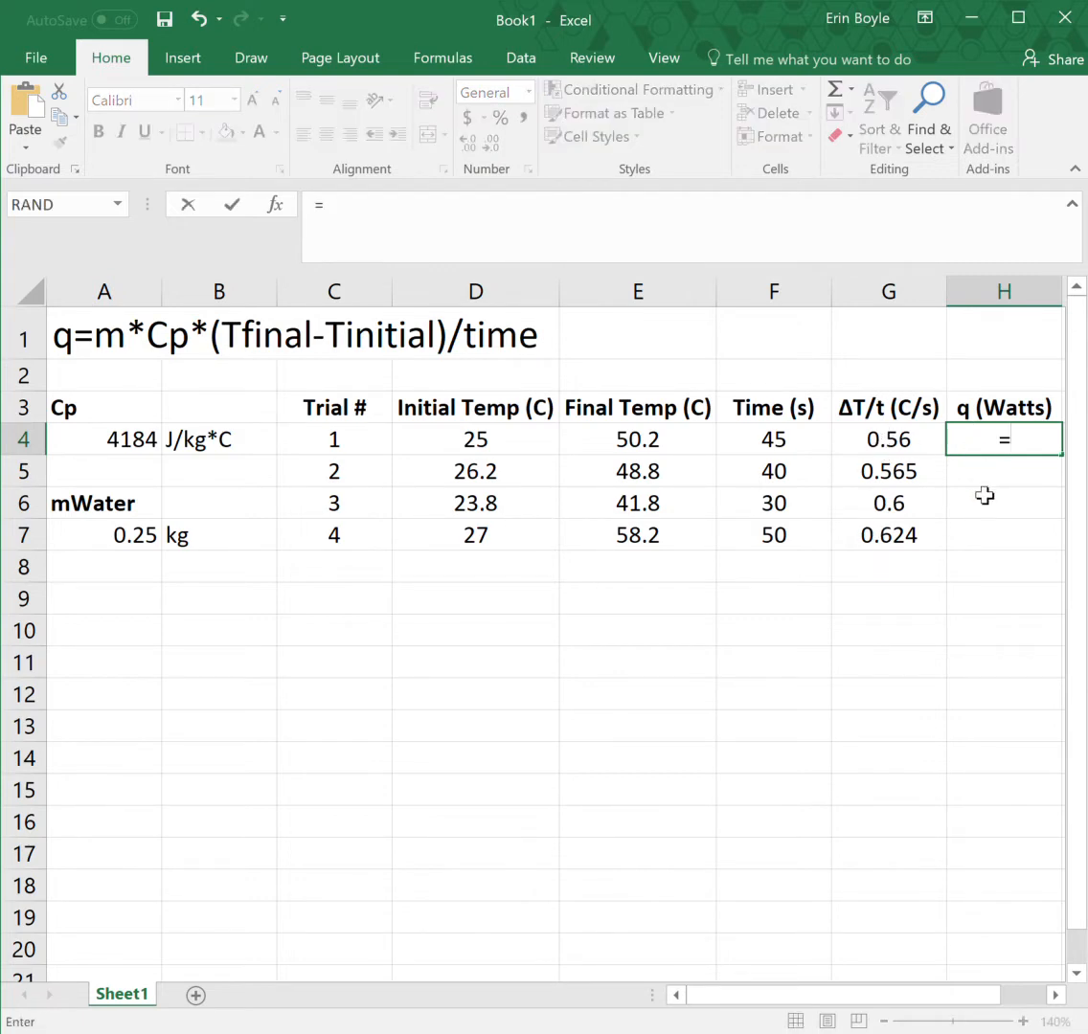
{"action": "left_click", "coordinate": [146, 537]}
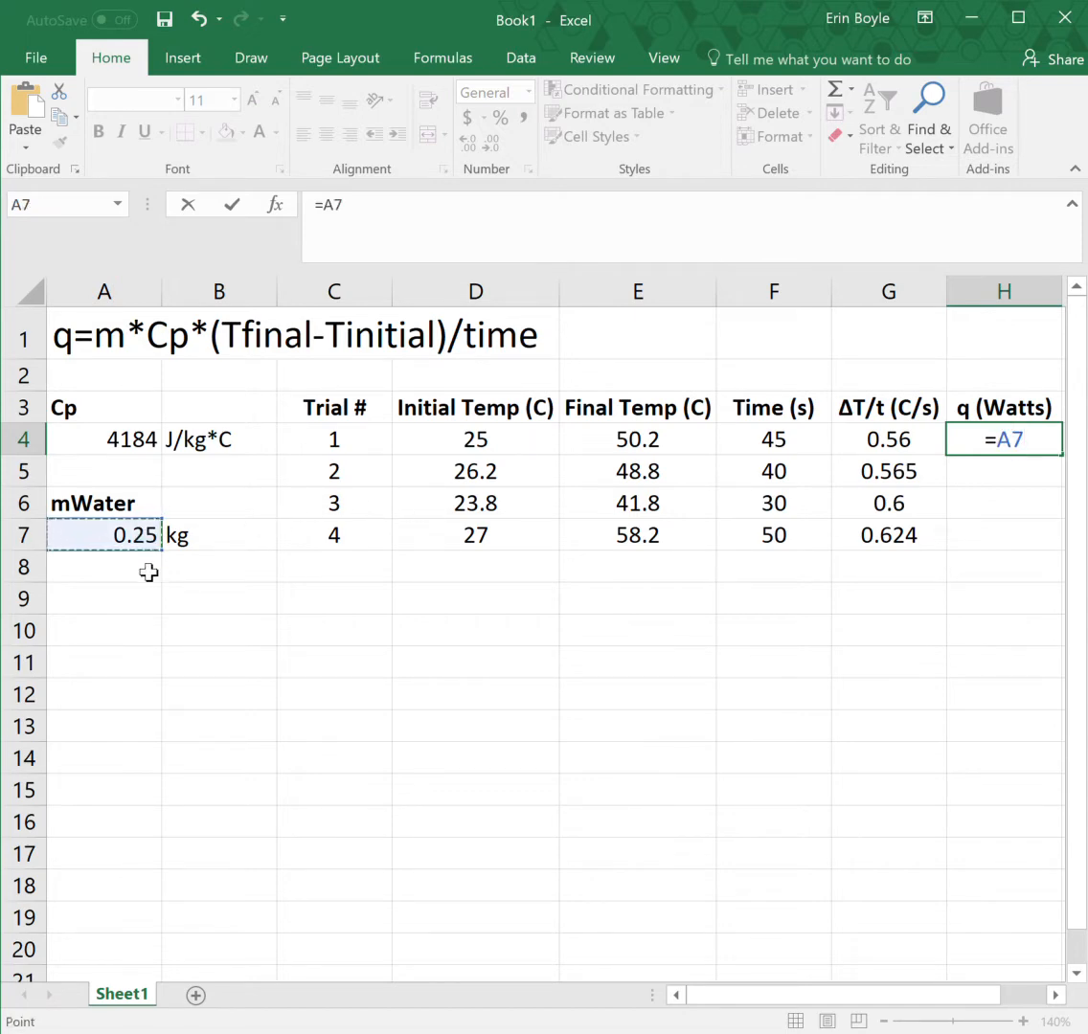
{"action": "type", "text": "*"}
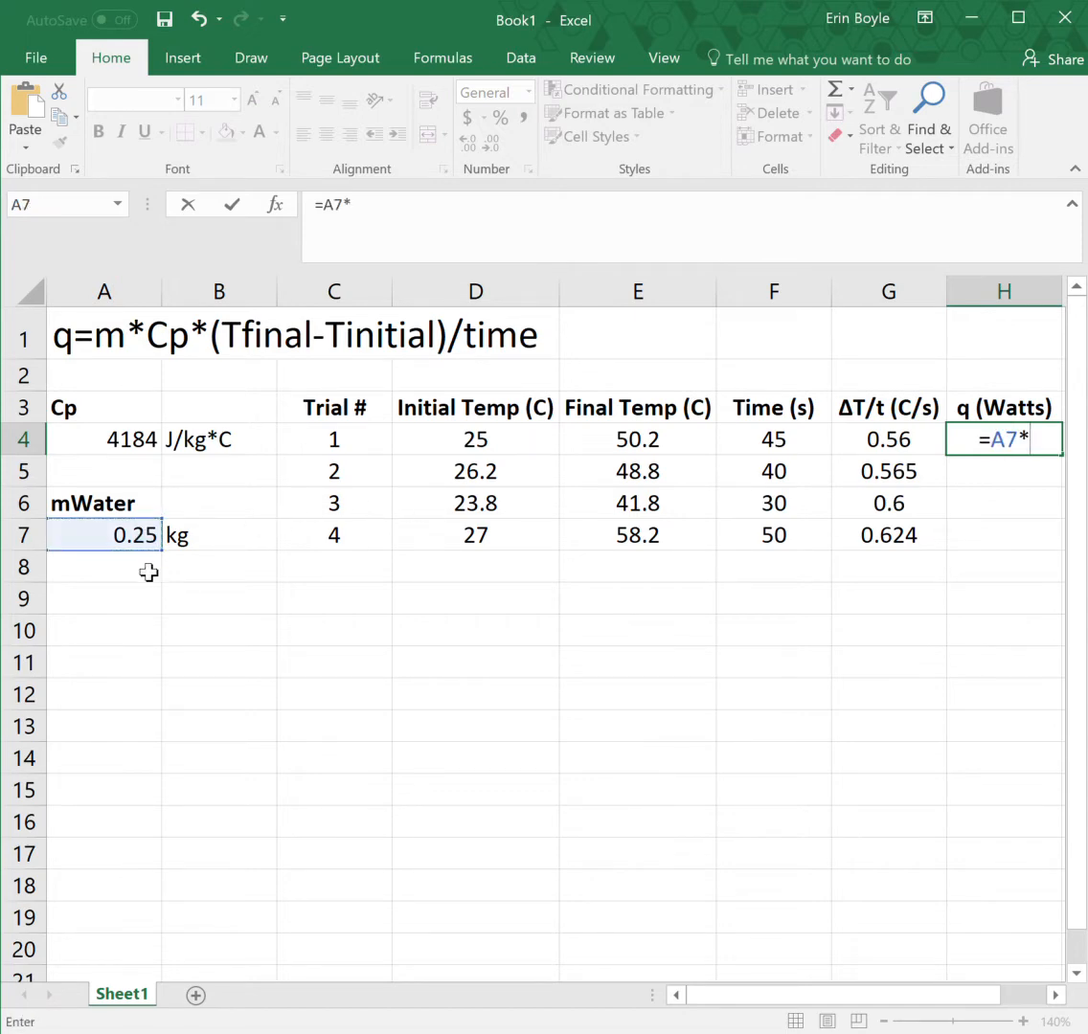
{"action": "left_click", "coordinate": [134, 442]}
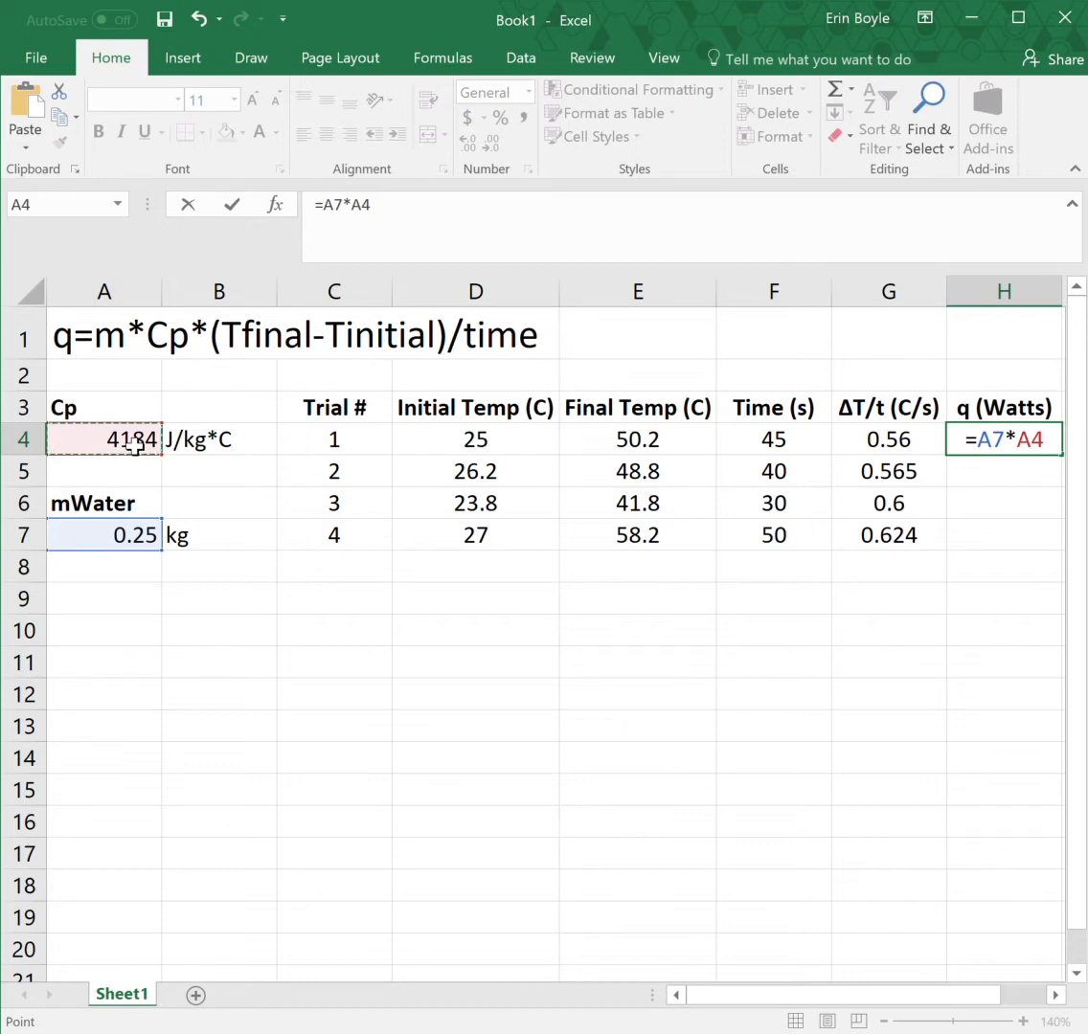
{"action": "type", "text": "*"}
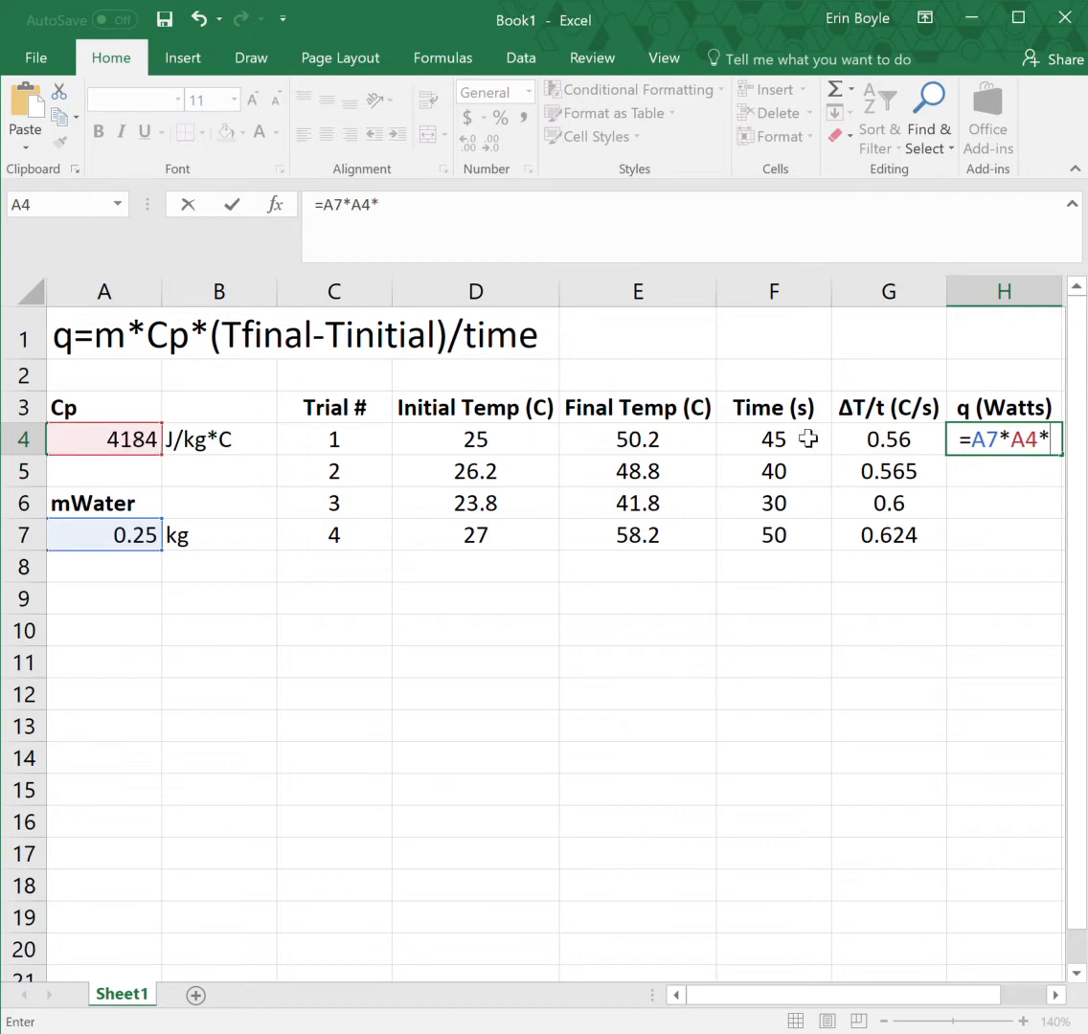
{"action": "left_click", "coordinate": [875, 441]}
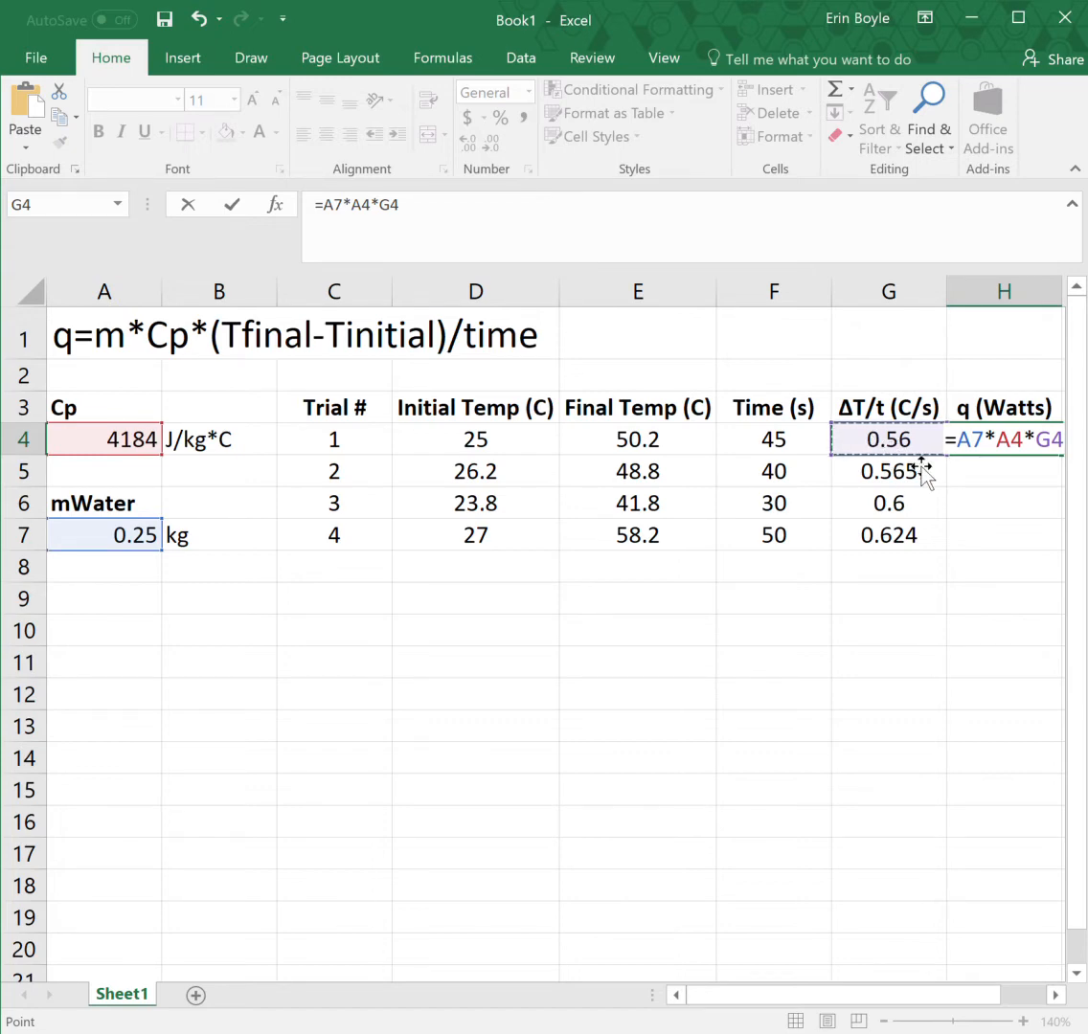
- Make the mass and Cp references in H4 absolute so the formula reads =$A$7*$A$4*G4, and enter it
{"action": "left_click", "coordinate": [970, 444]}
{"action": "type", "text": "$A"}
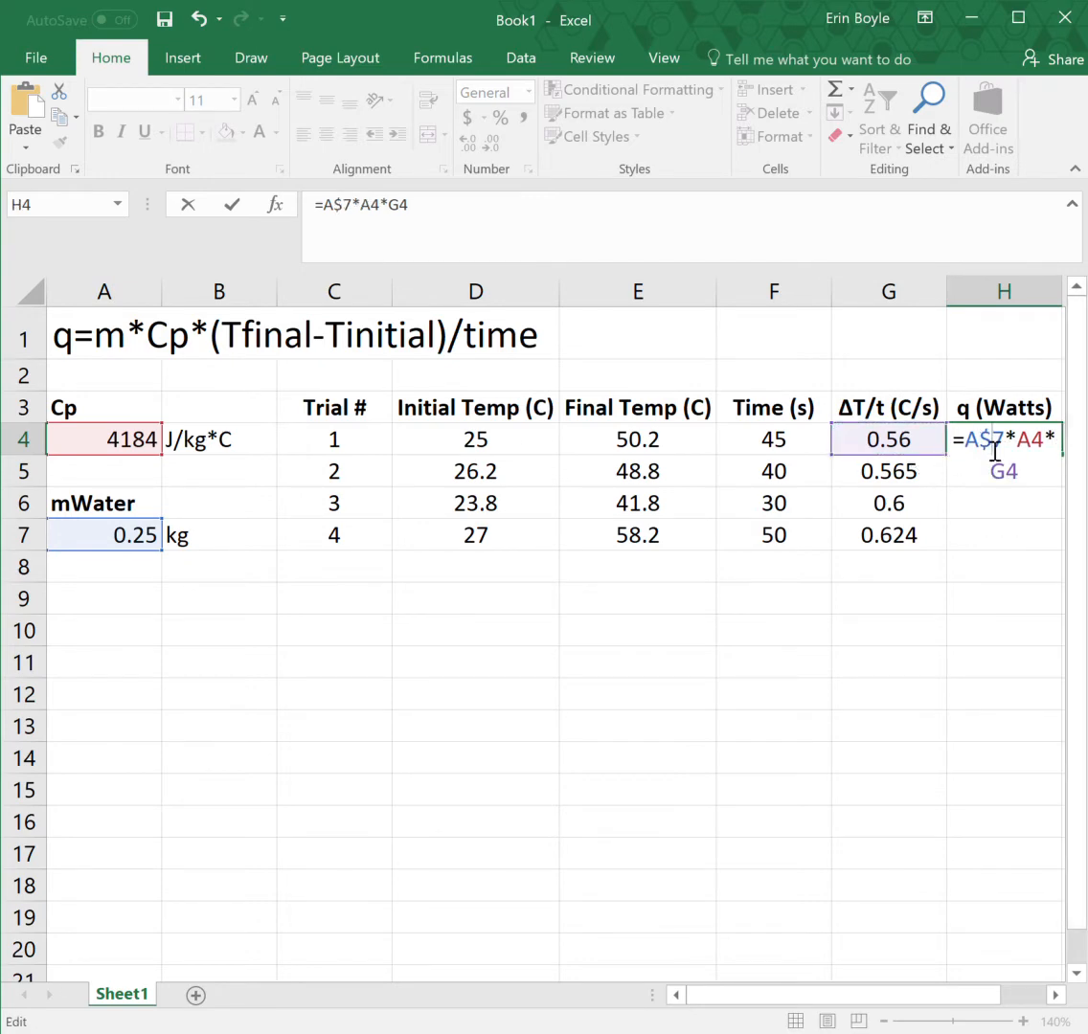
{"action": "type", "text": "$"}
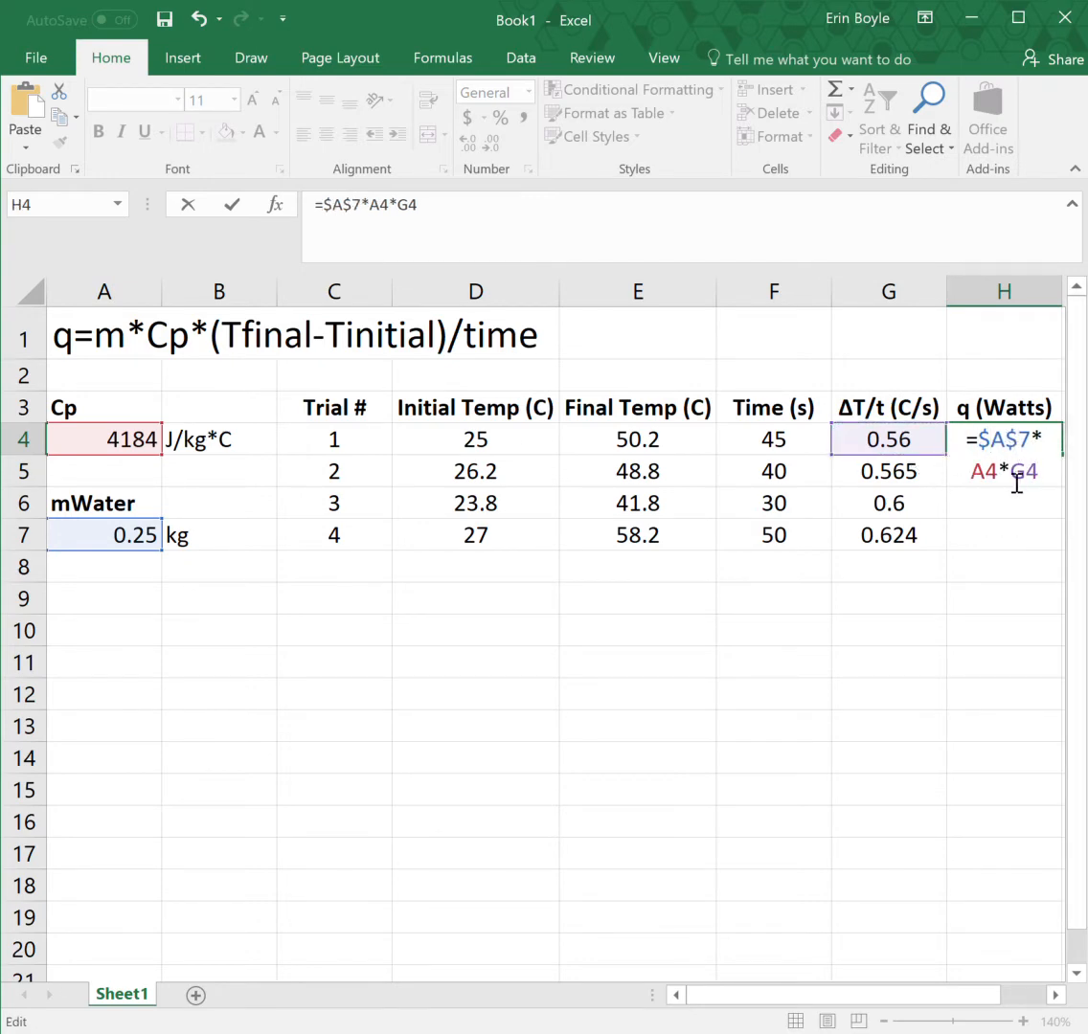
{"action": "left_click", "coordinate": [971, 472]}
{"action": "type", "text": "$A$"}
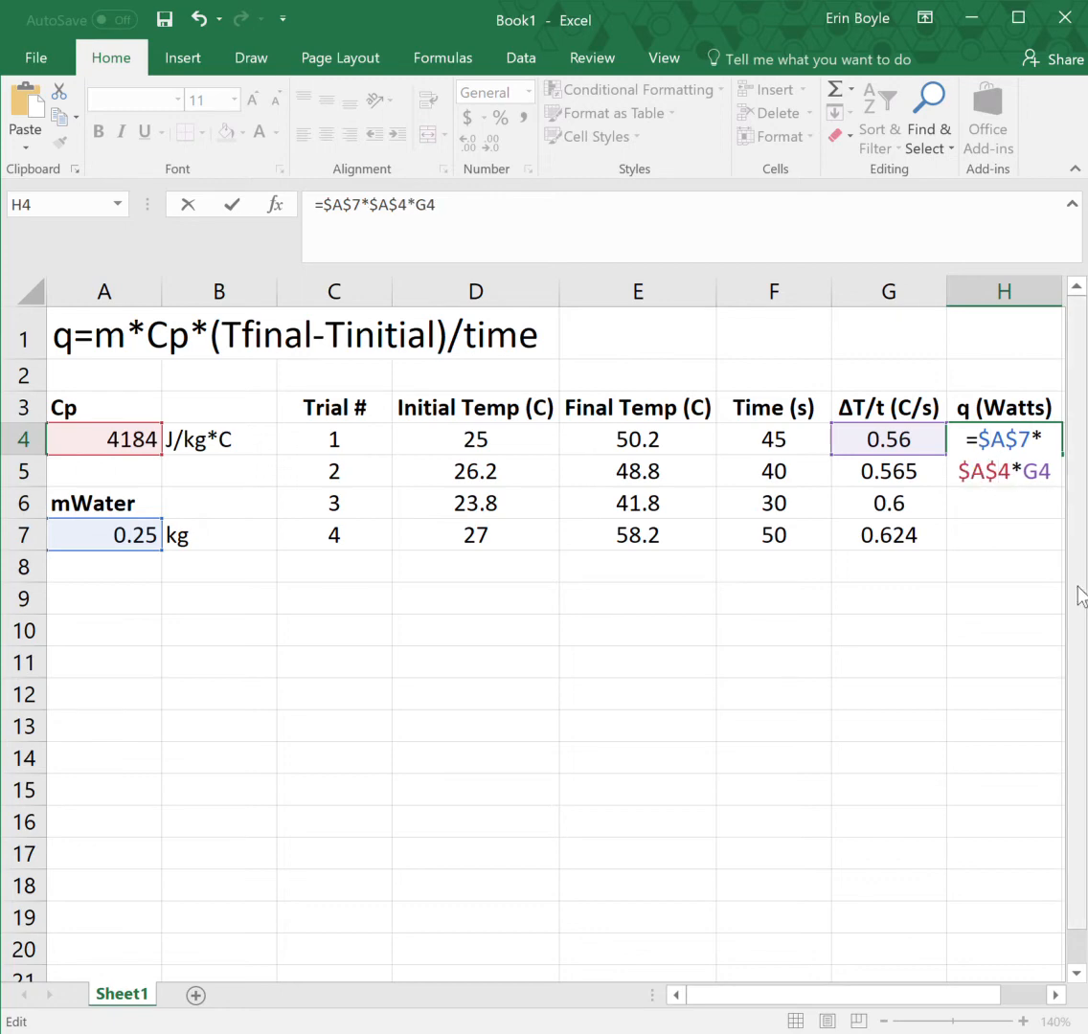
{"action": "key", "text": "Return"}
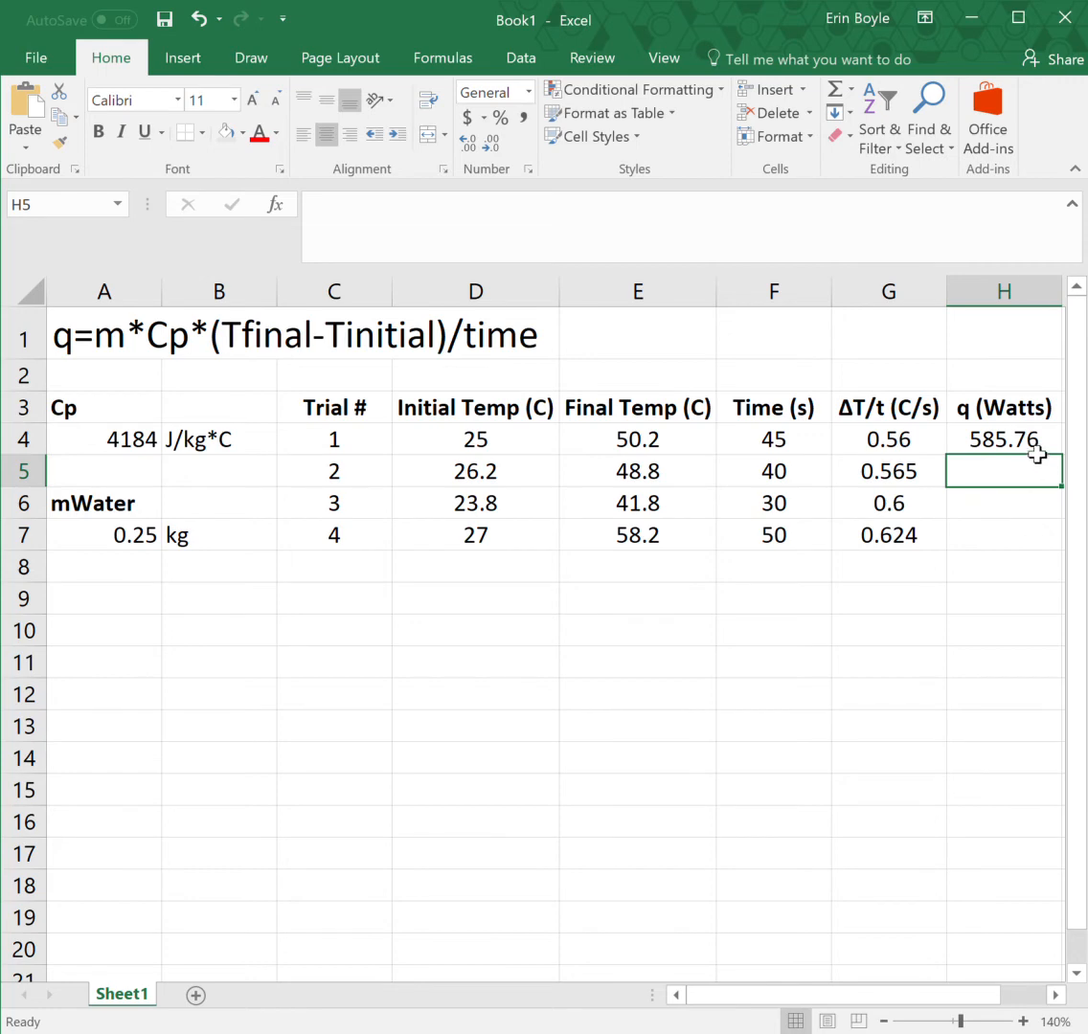
- Fill the q formula from H4 down the q (Watts) column for the remaining trials
{"action": "left_click", "coordinate": [1037, 451]}
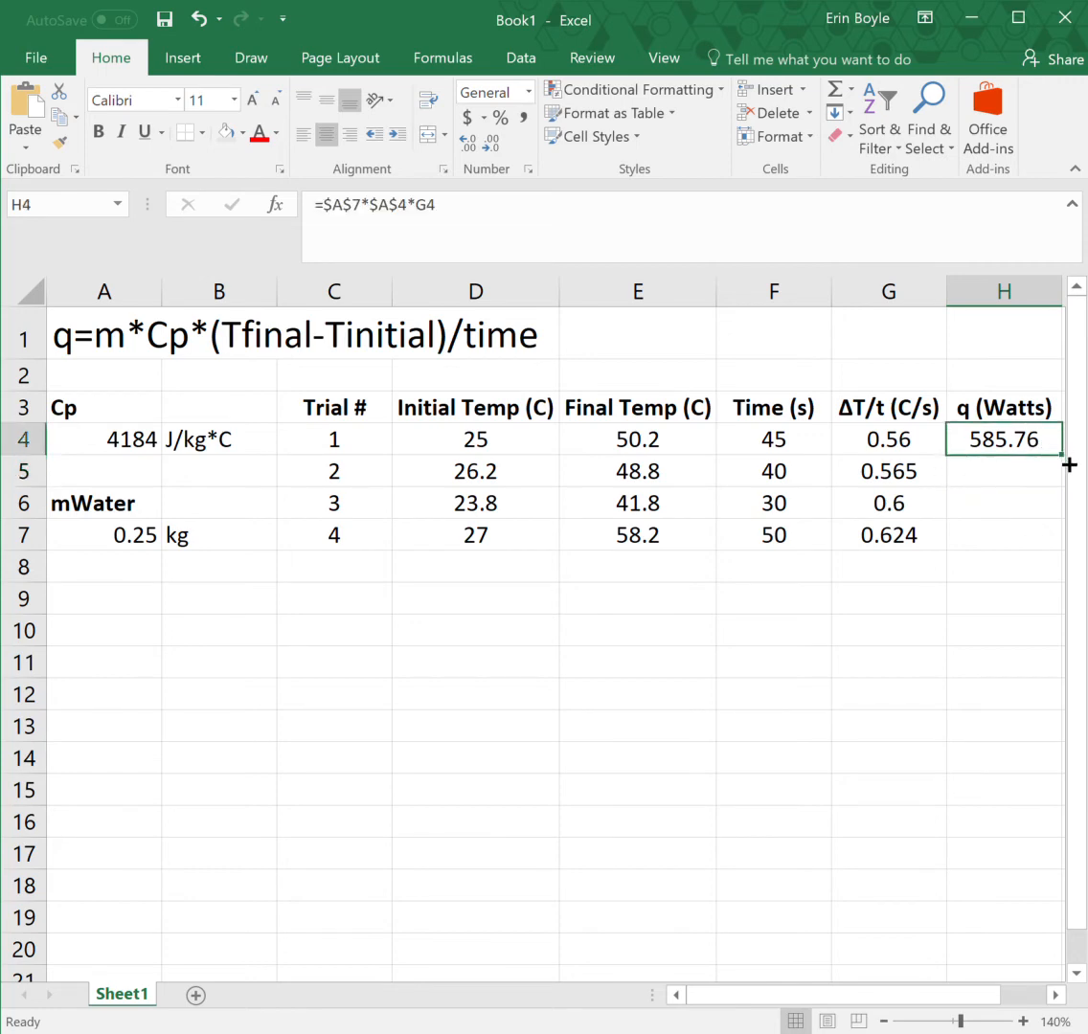